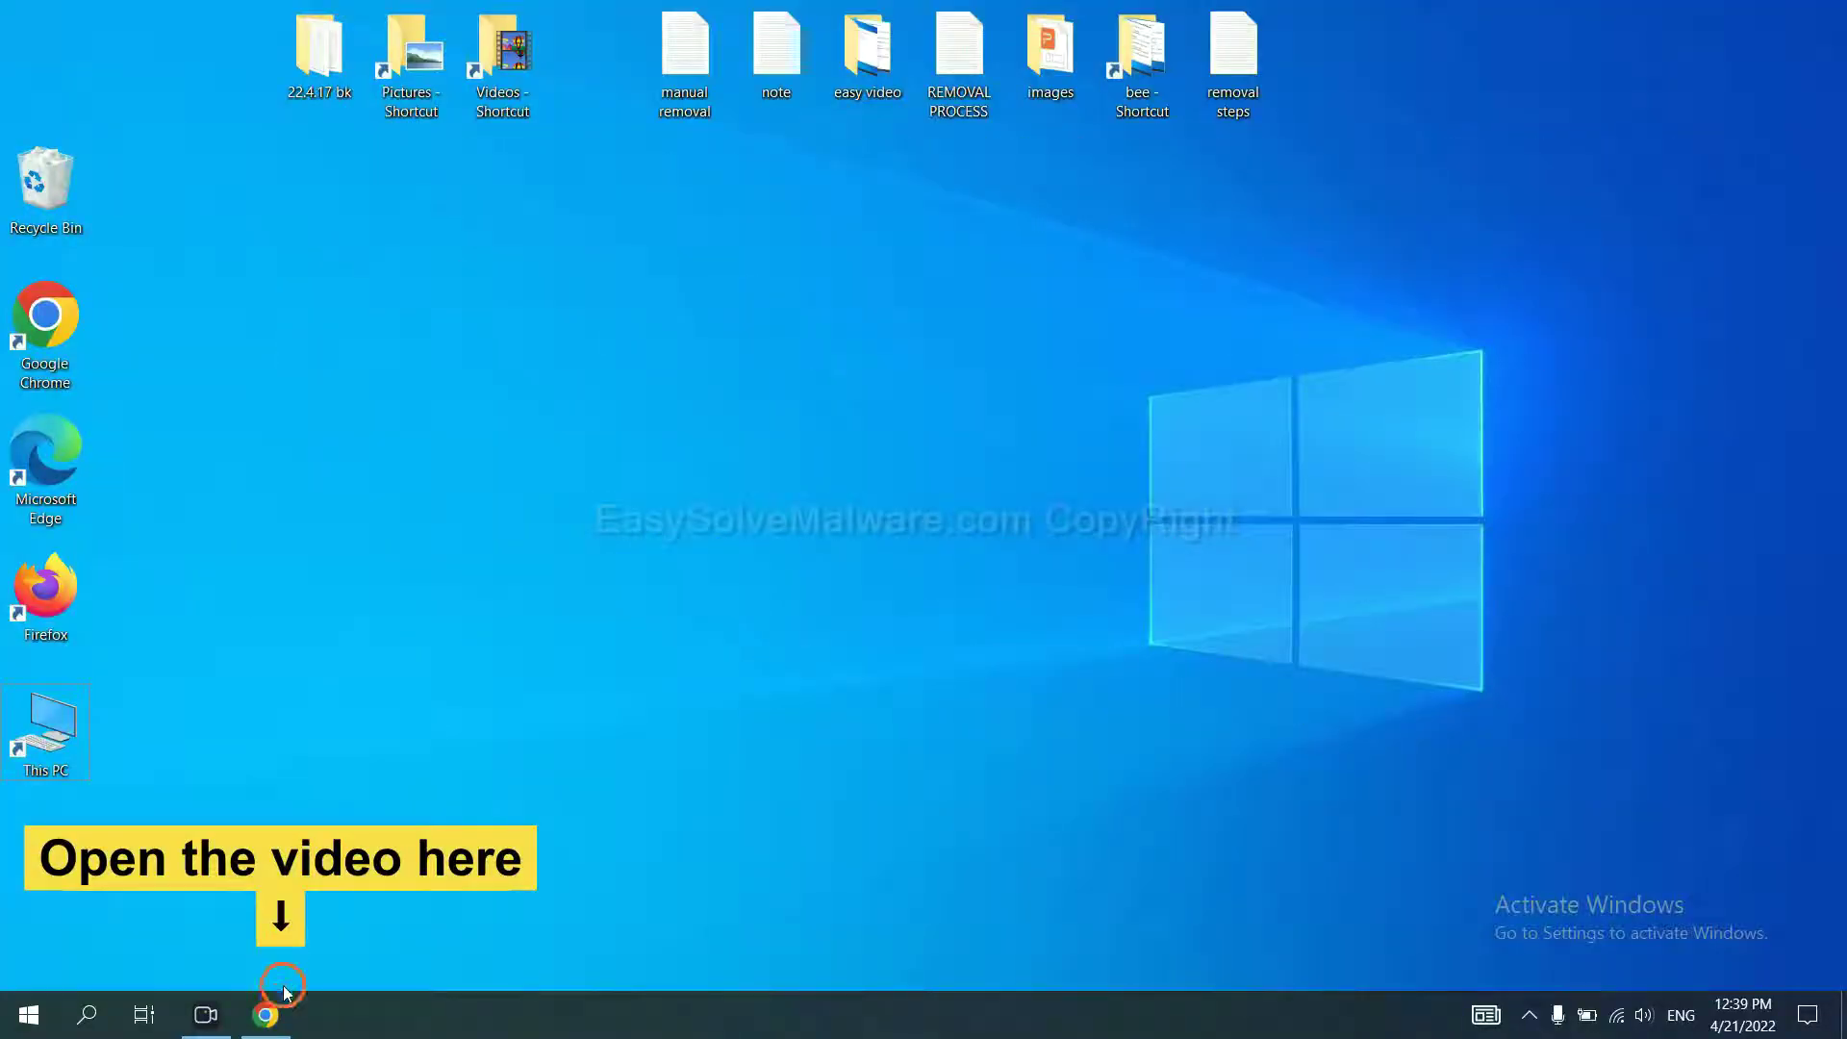
Step: Download the SpyHunter for Windows installer from the malware removal guide in Chrome
left_click(276, 1015)
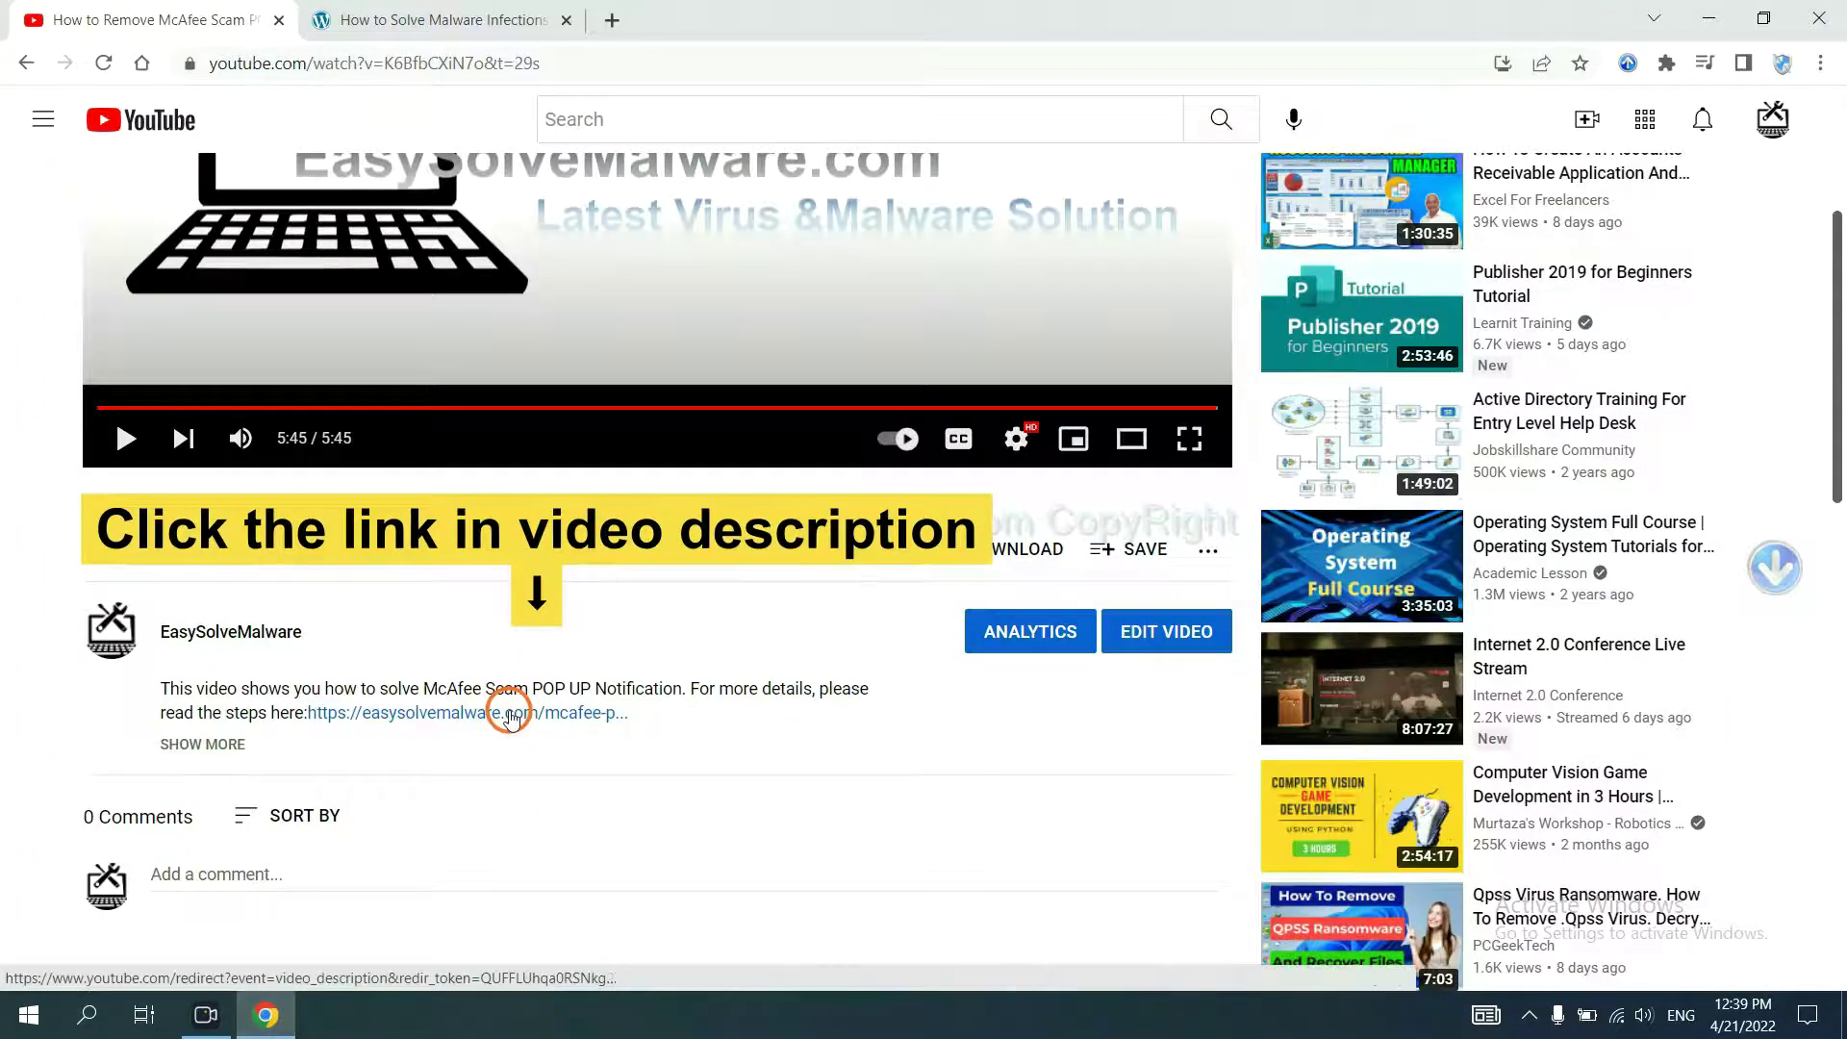
scroll(1833, 484, "down", 3)
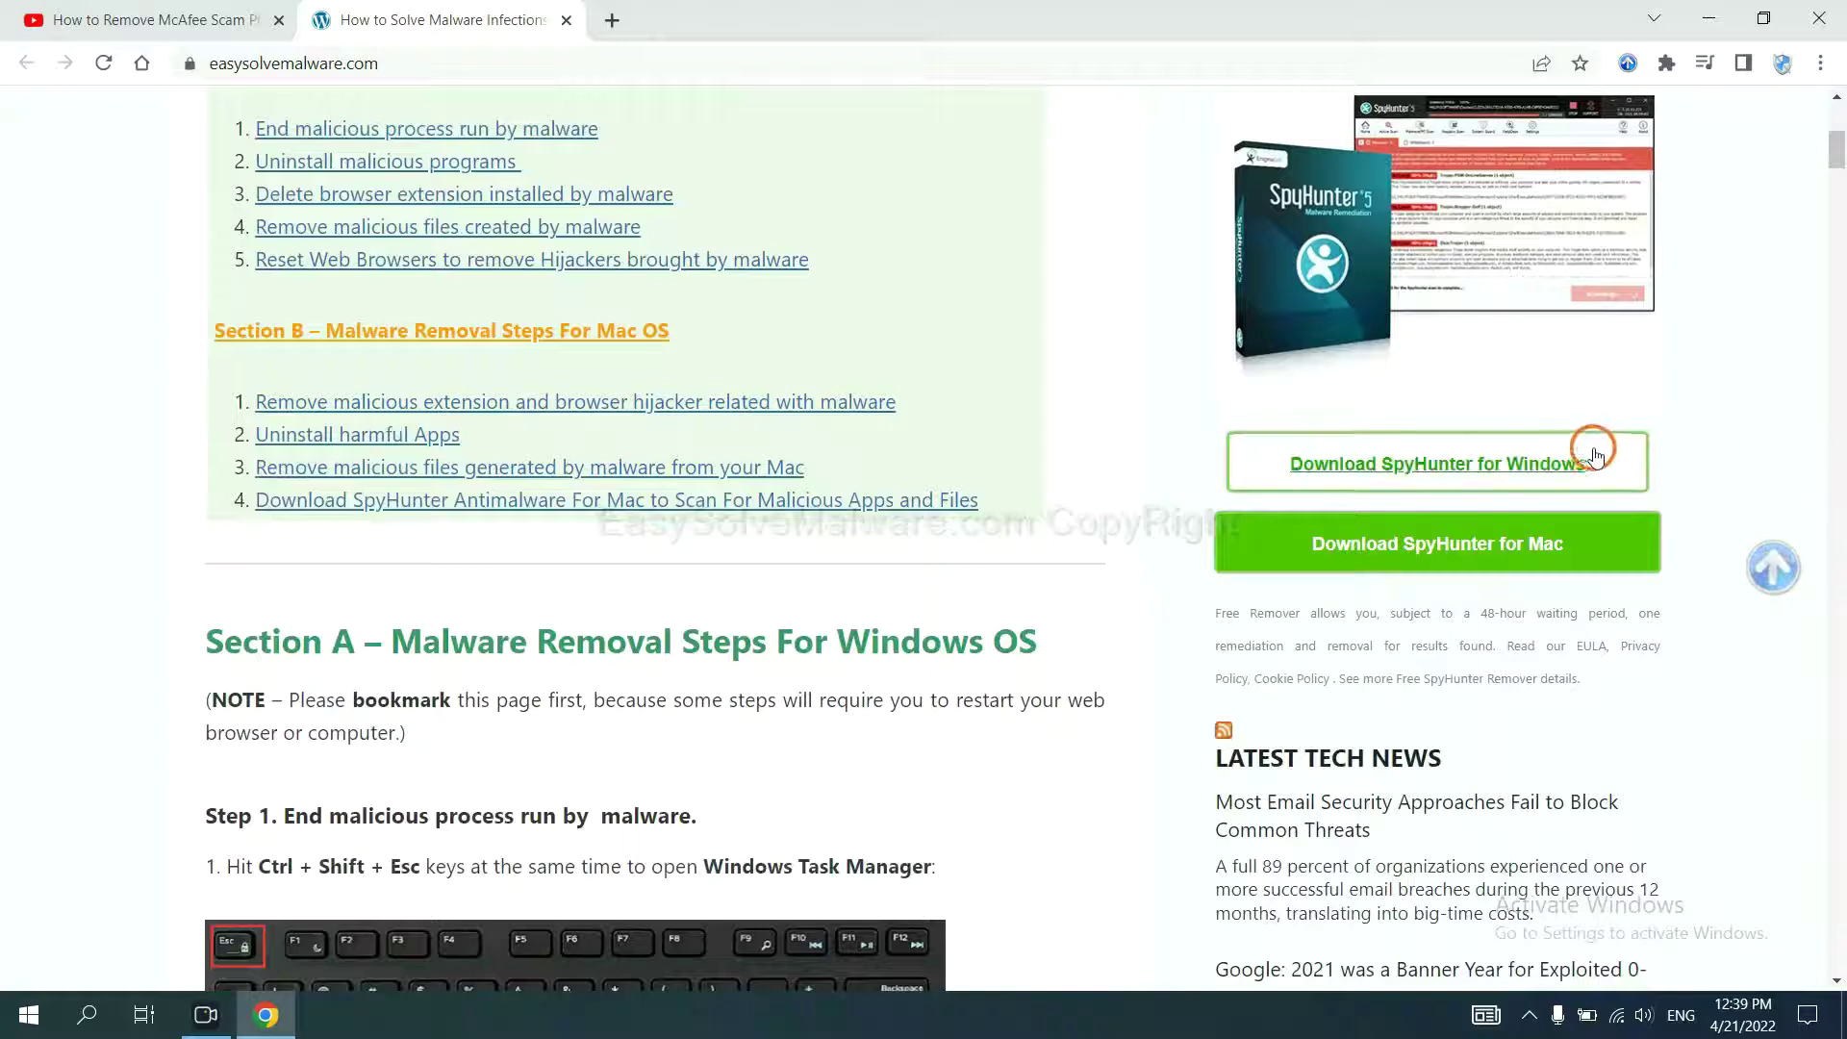
left_click(1569, 460)
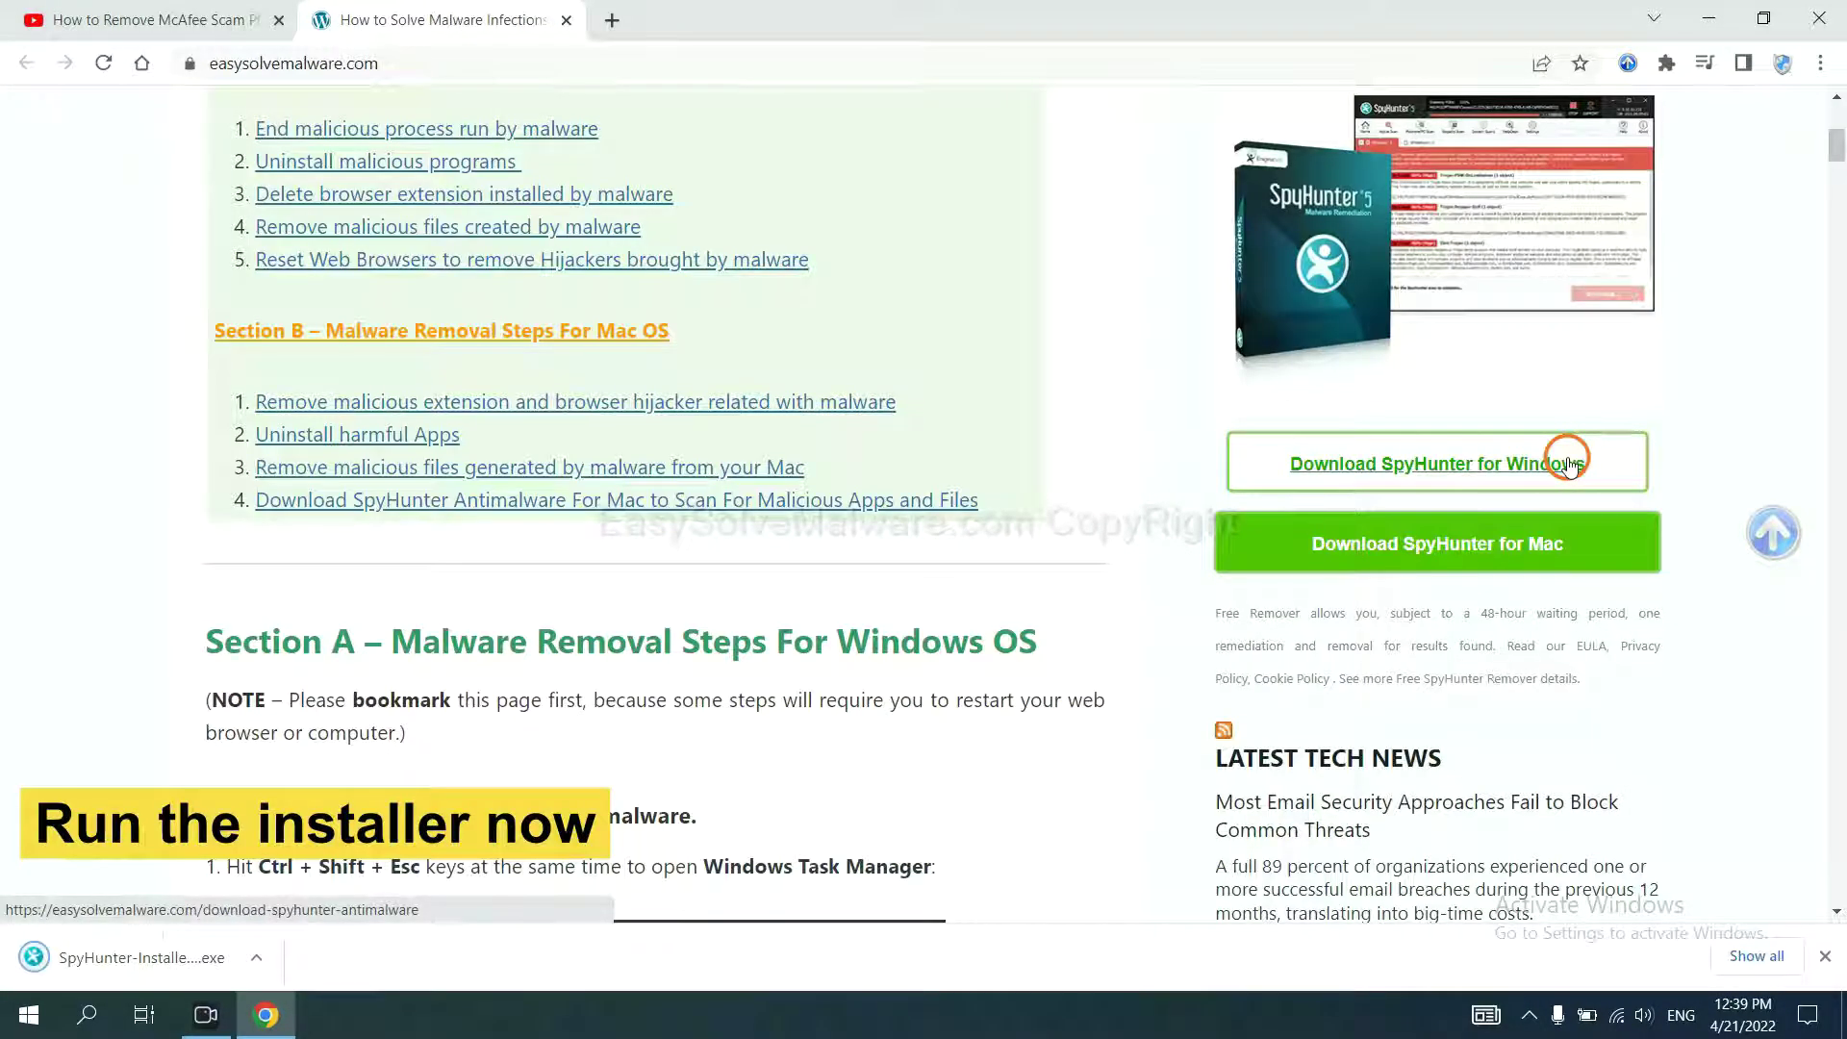
Step: Run the SpyHunter 5 installer in English, accept the EULA, and start installing
left_click(115, 960)
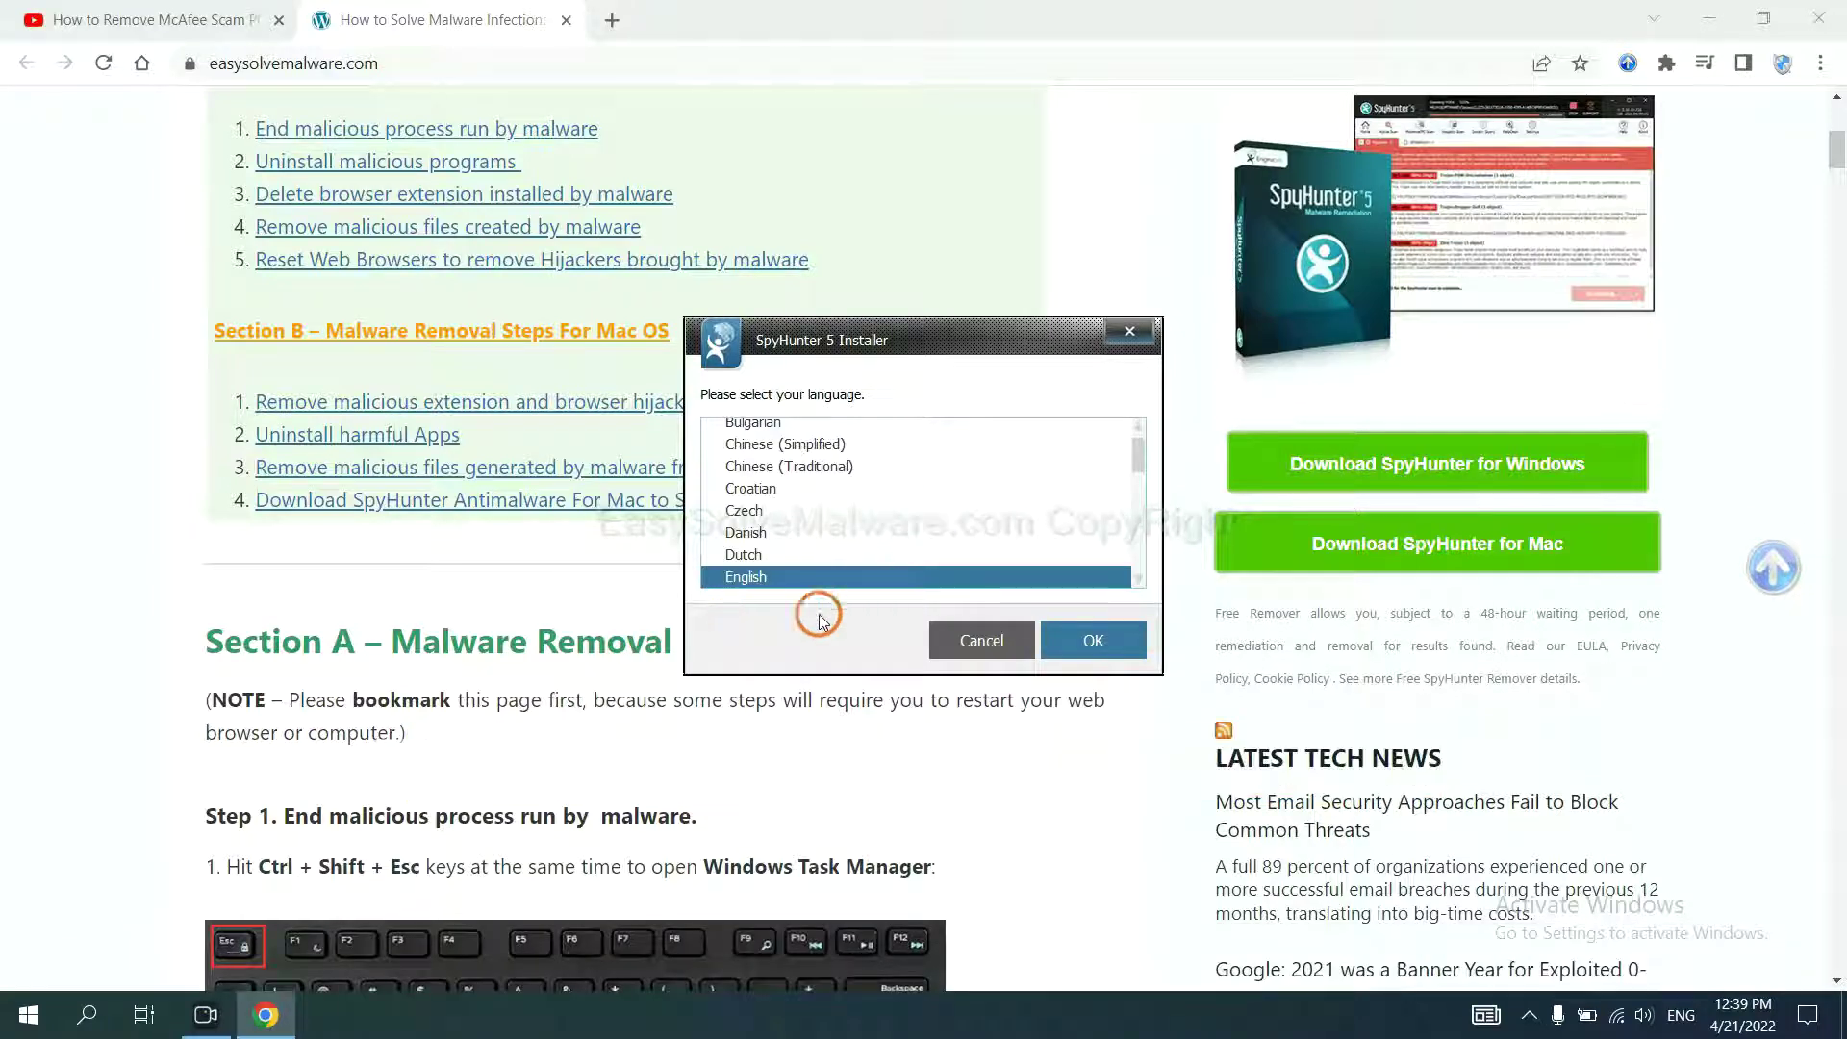
left_click(1076, 639)
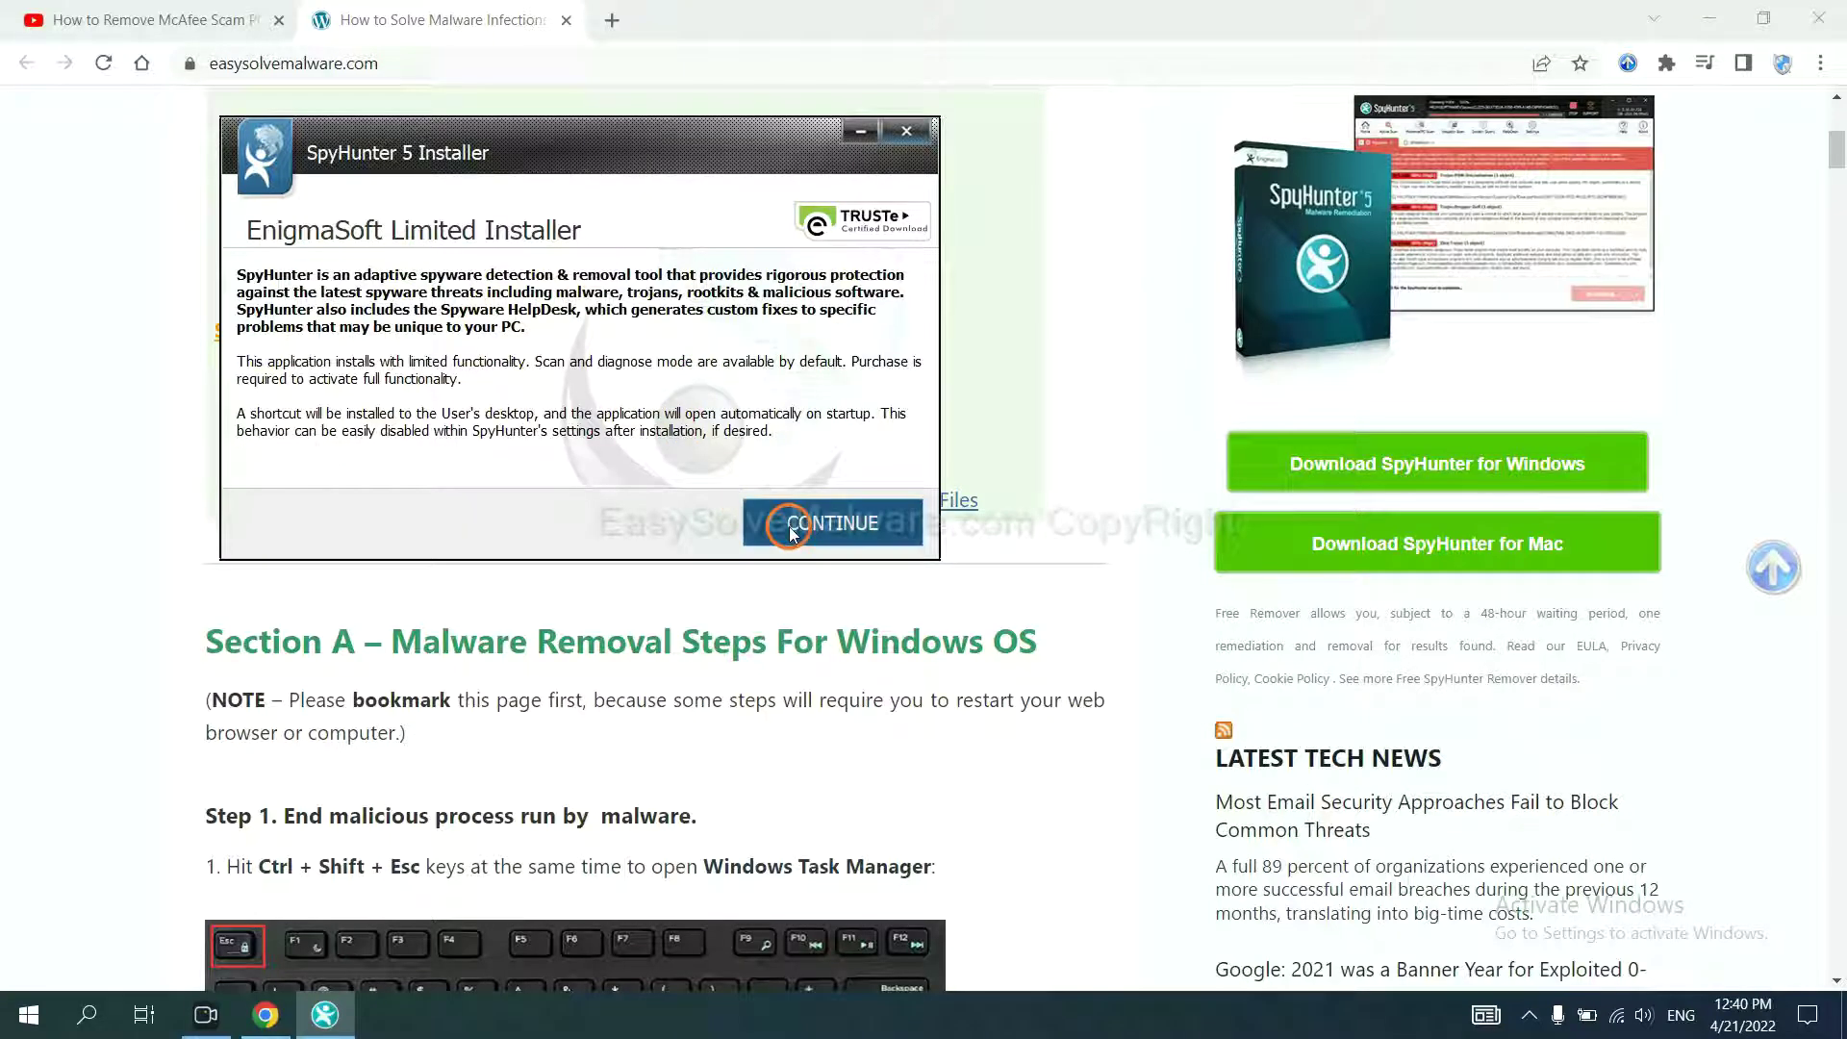
left_click(787, 527)
left_click(595, 463)
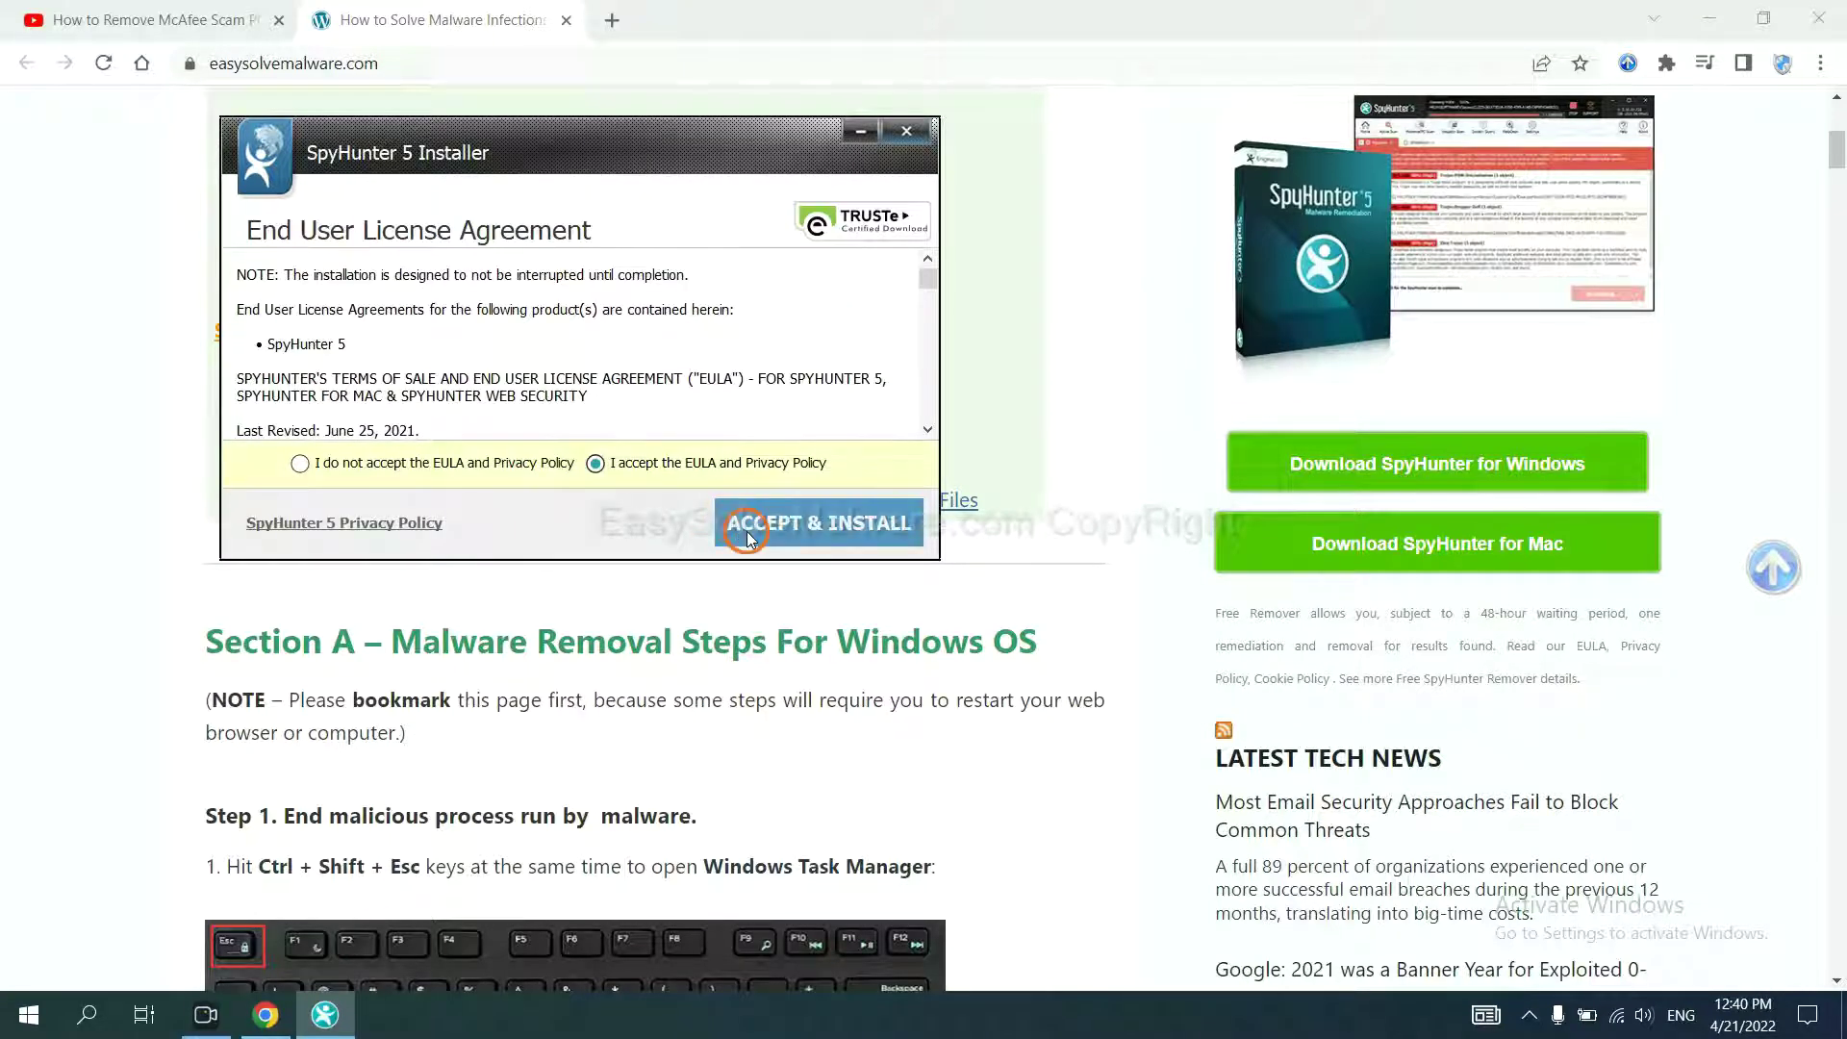
left_click(748, 534)
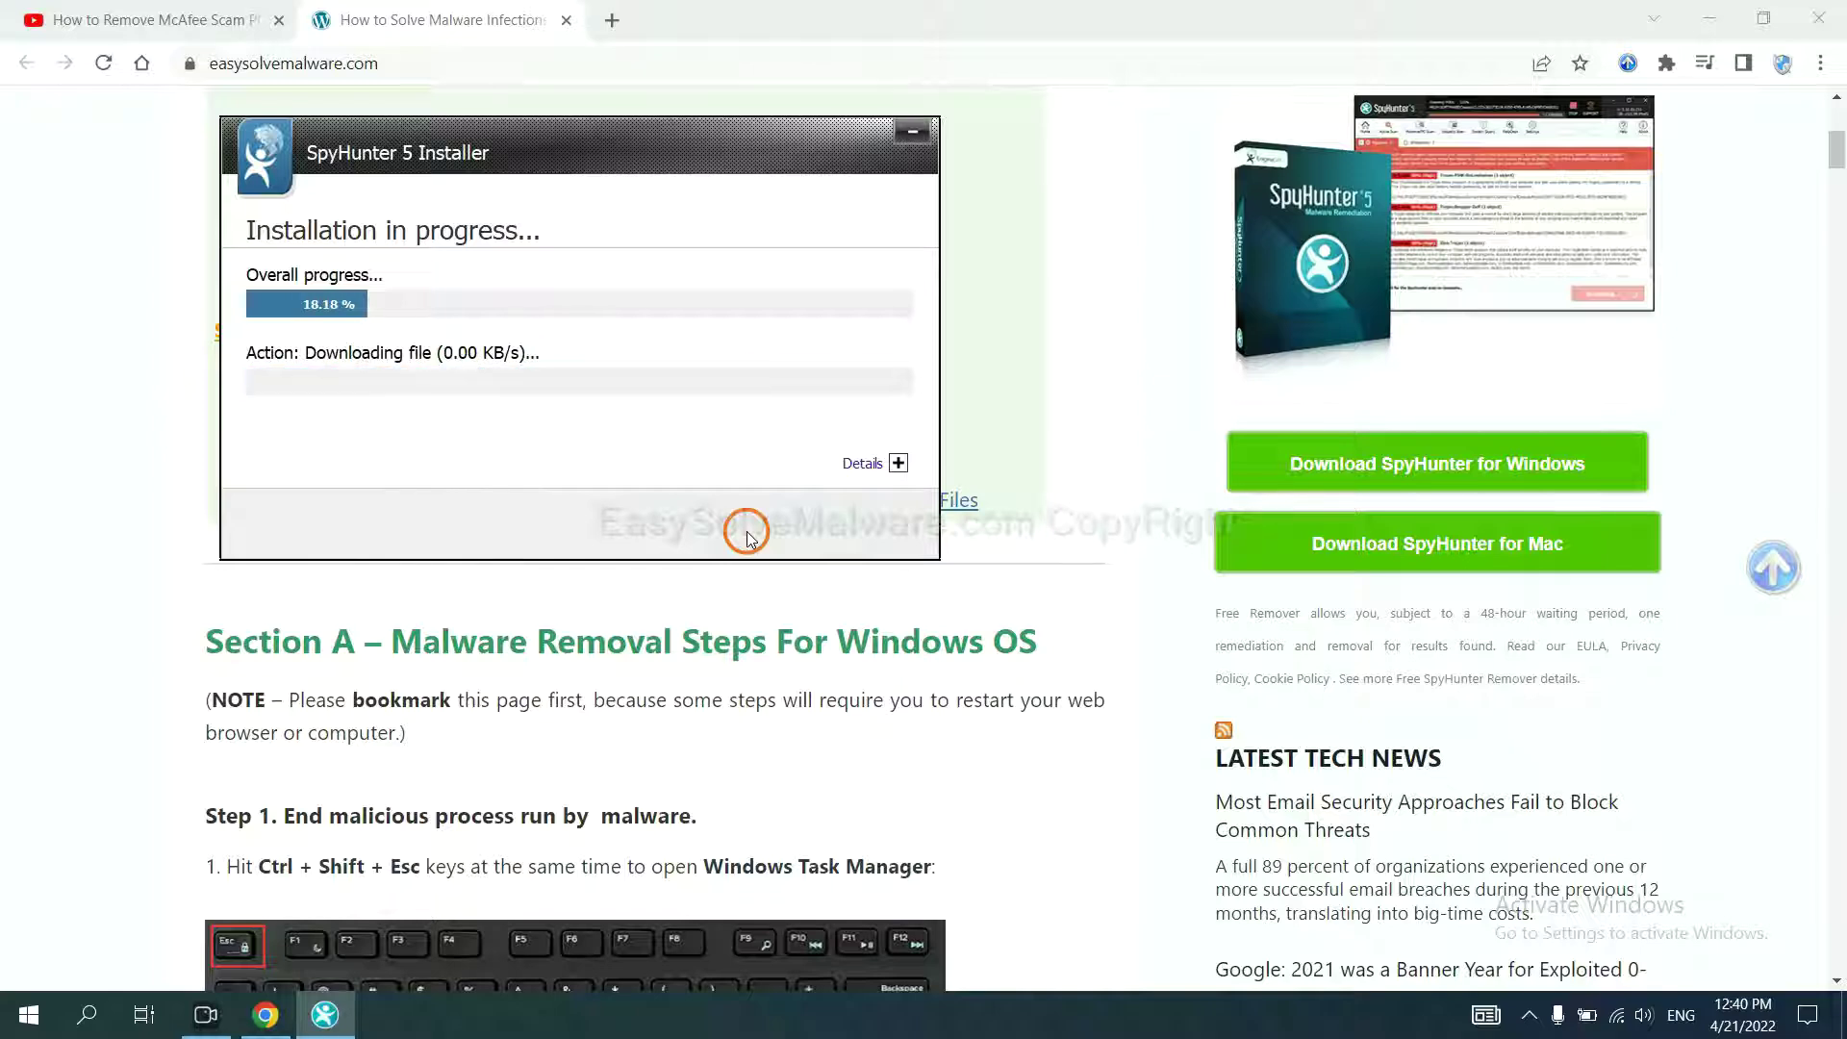
Step: Open SpyHunter, scan the PC, and continue past the unknown remove360.bat object
left_click(910, 651)
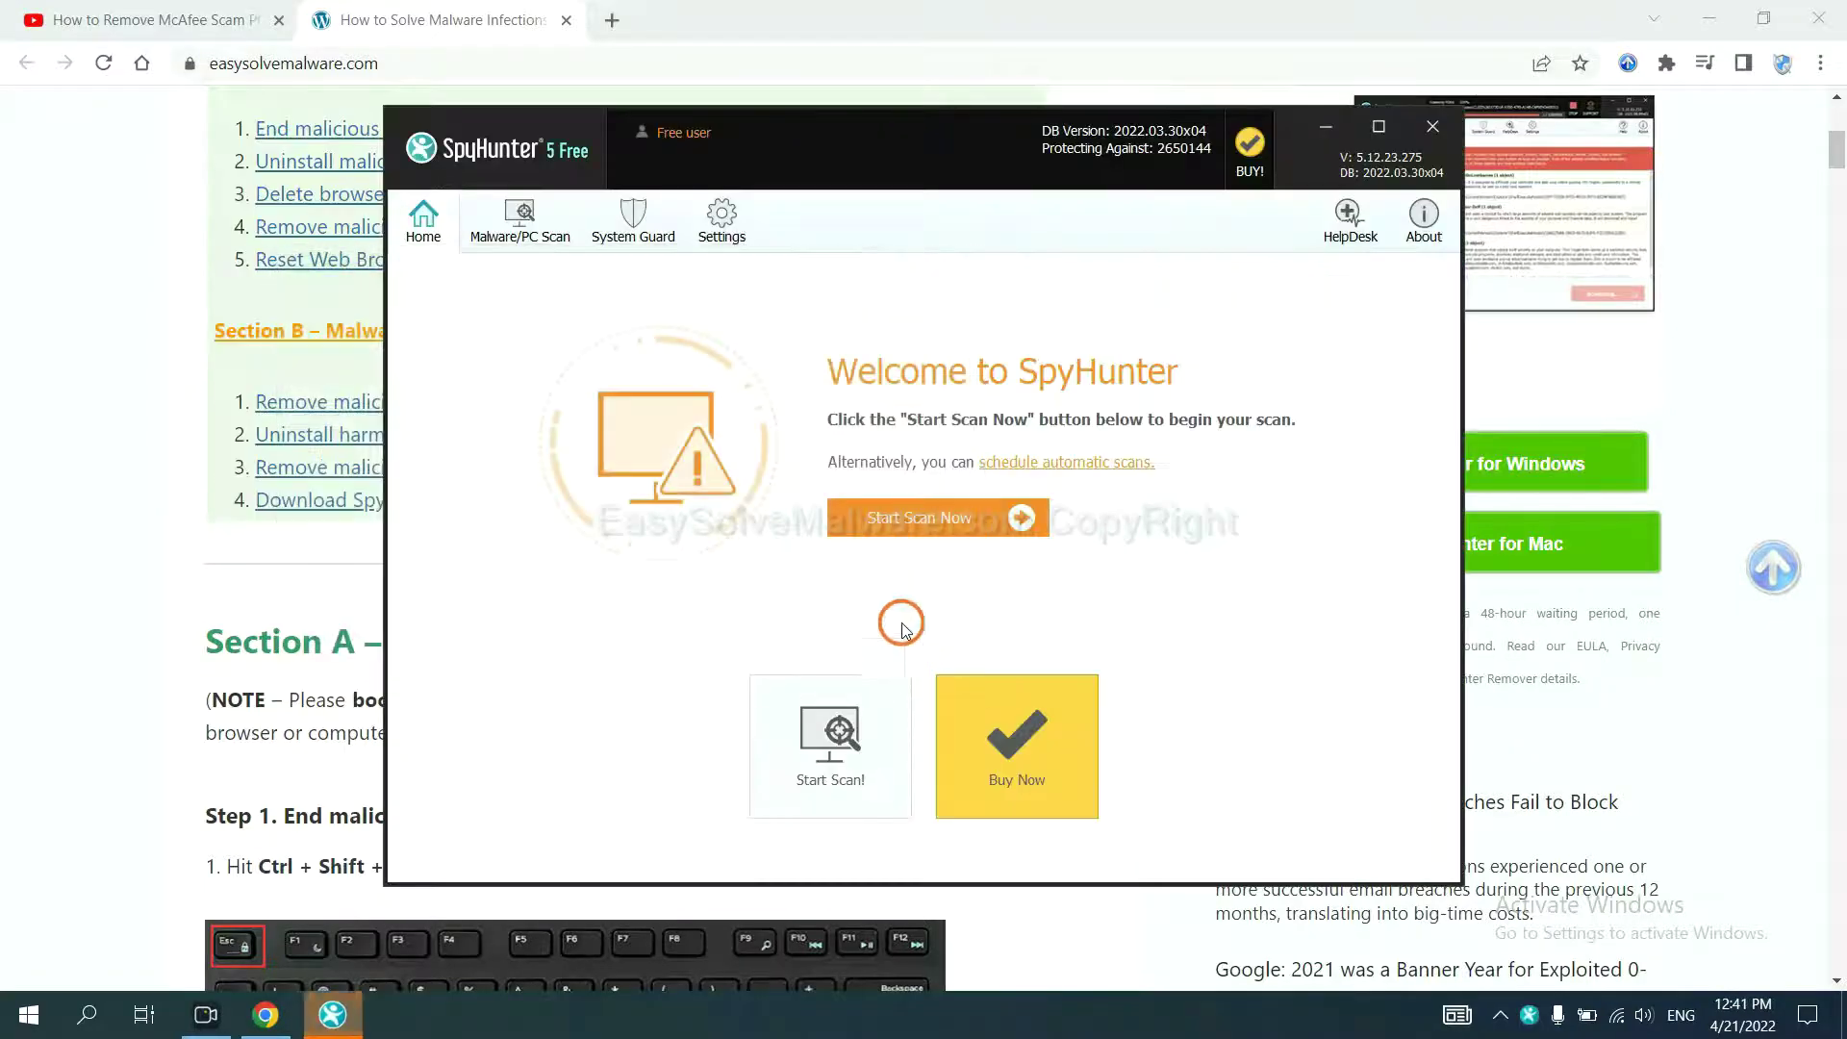
left_click(909, 524)
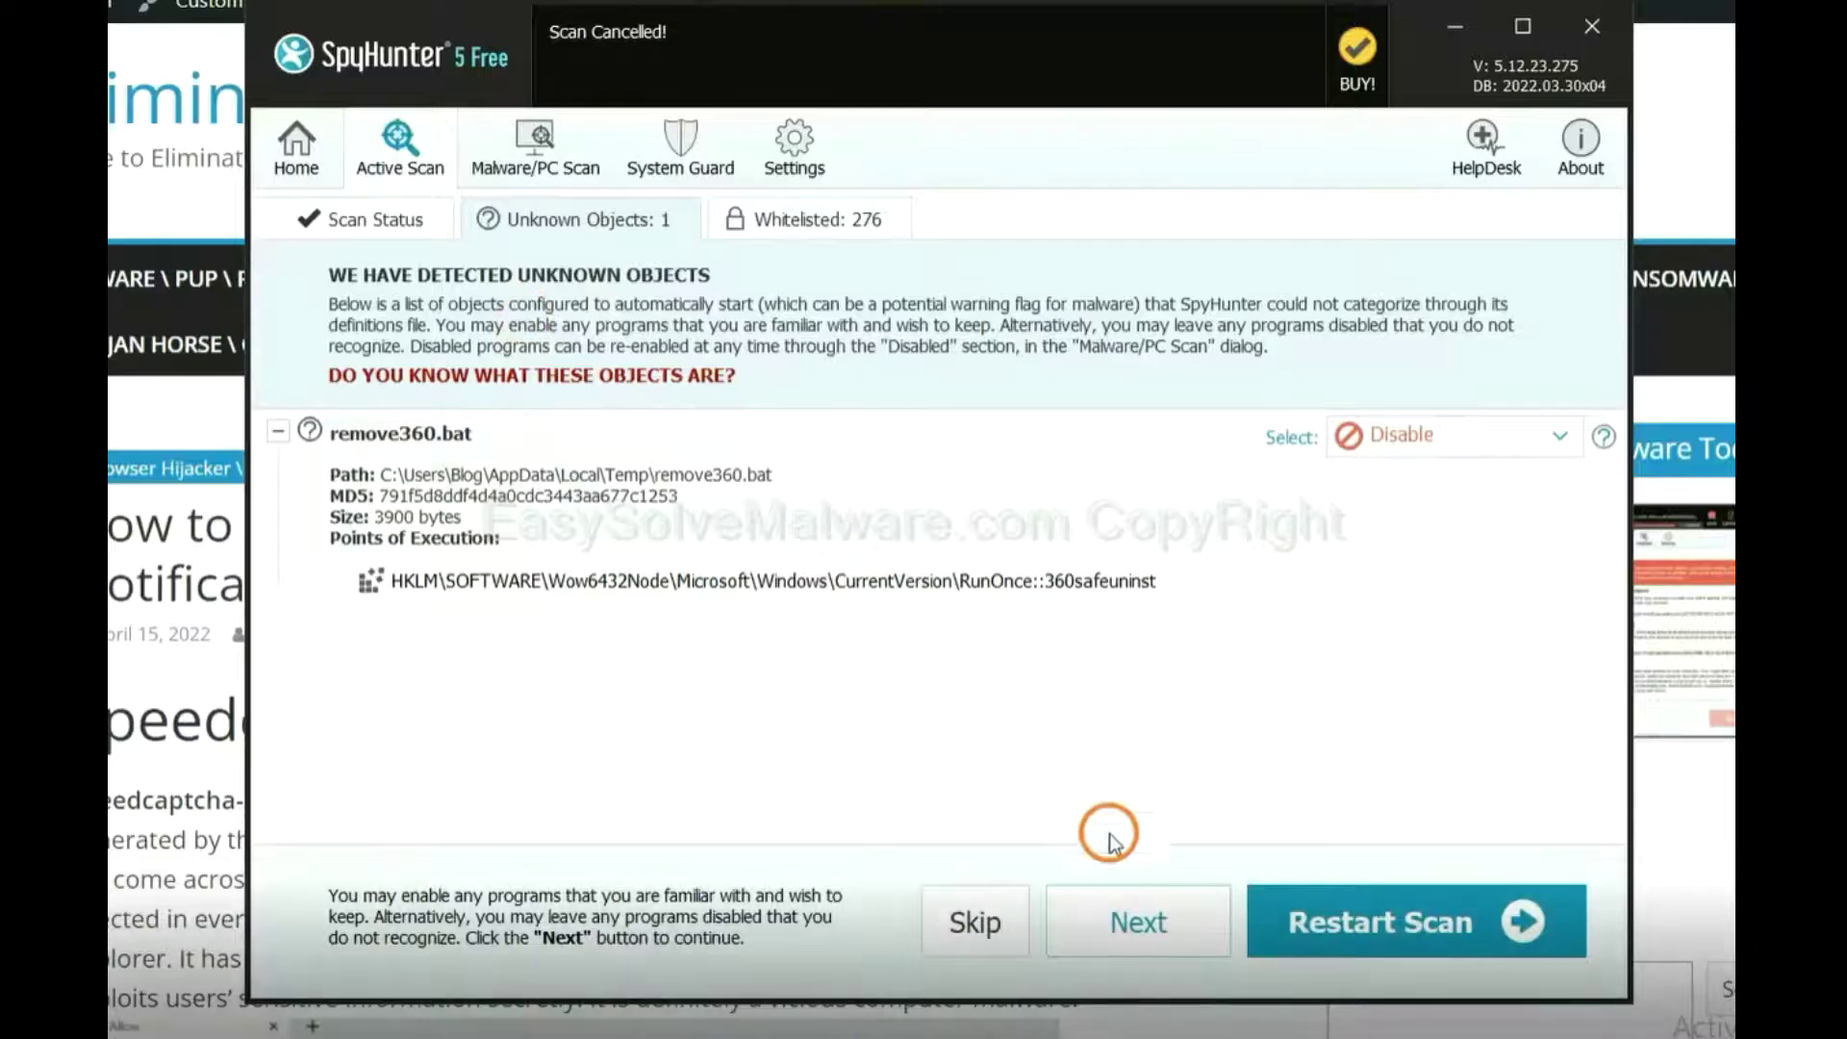
left_click(1137, 928)
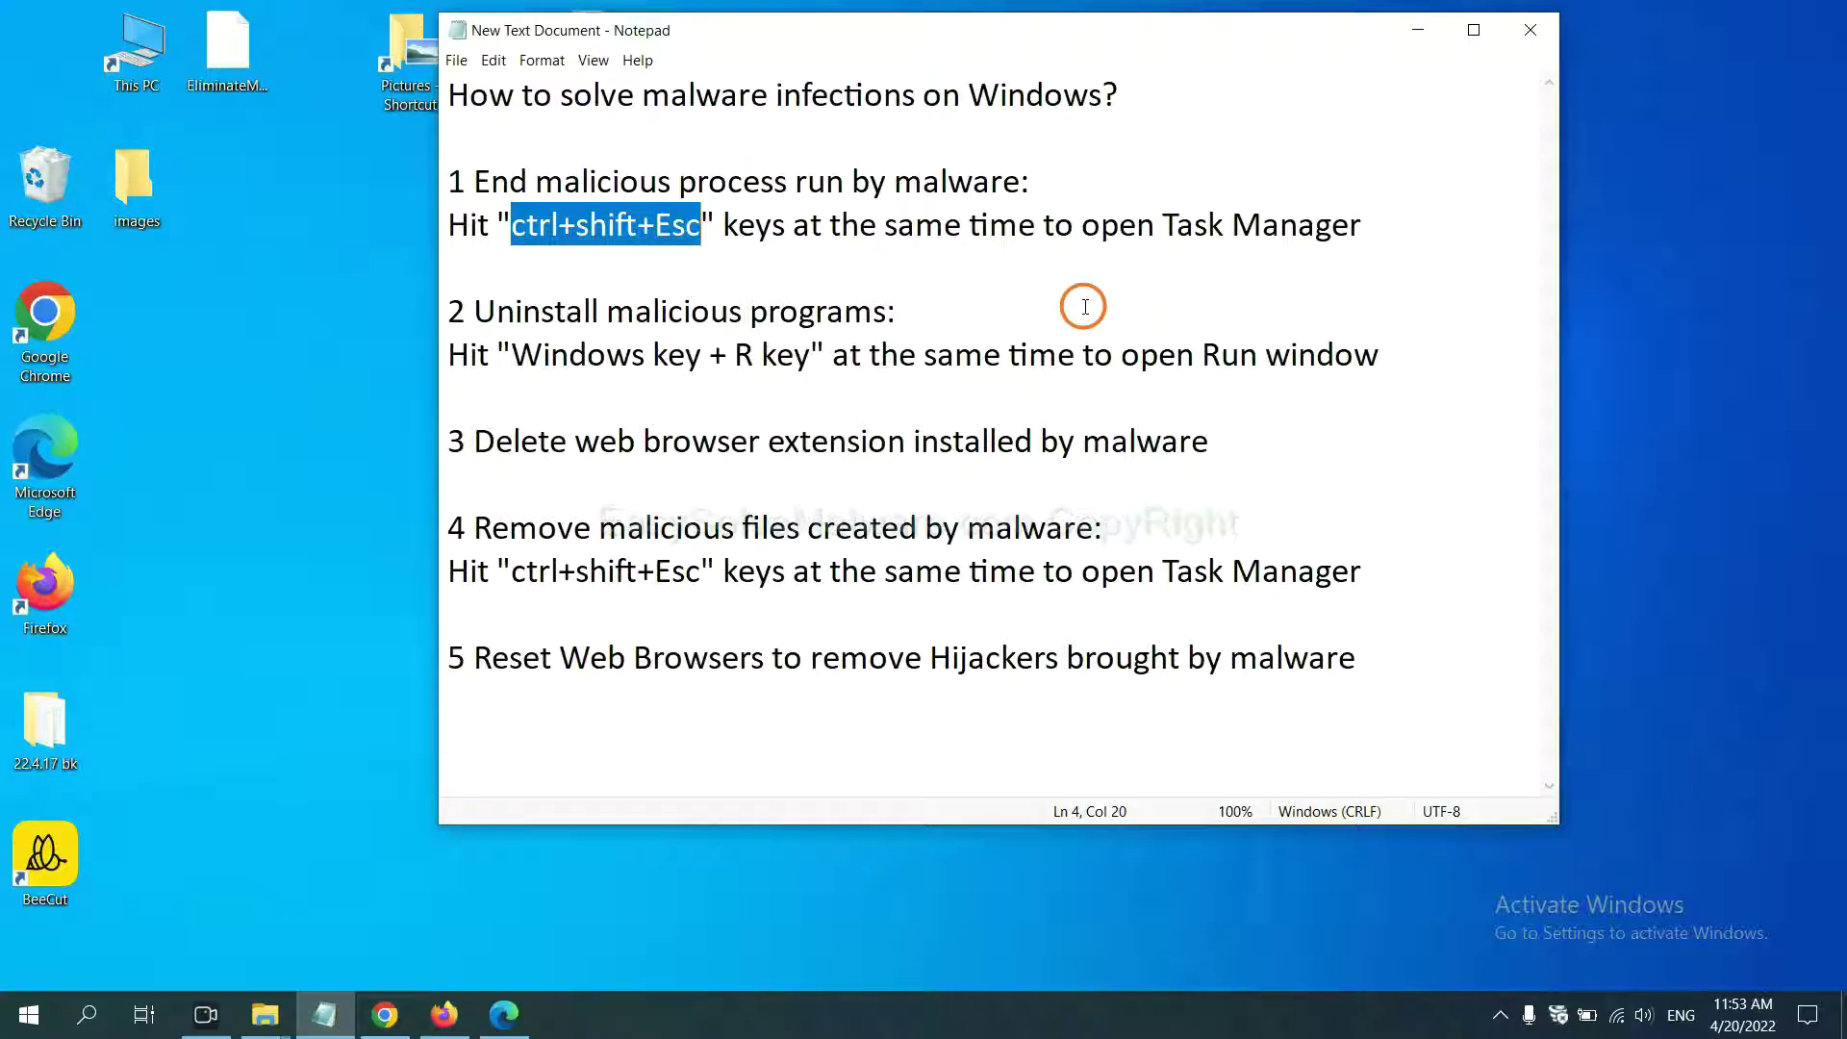
Step: Select the 'ctrl+shift+Esc' shortcut text in step 1 of the Notepad notes
left_click(651, 231)
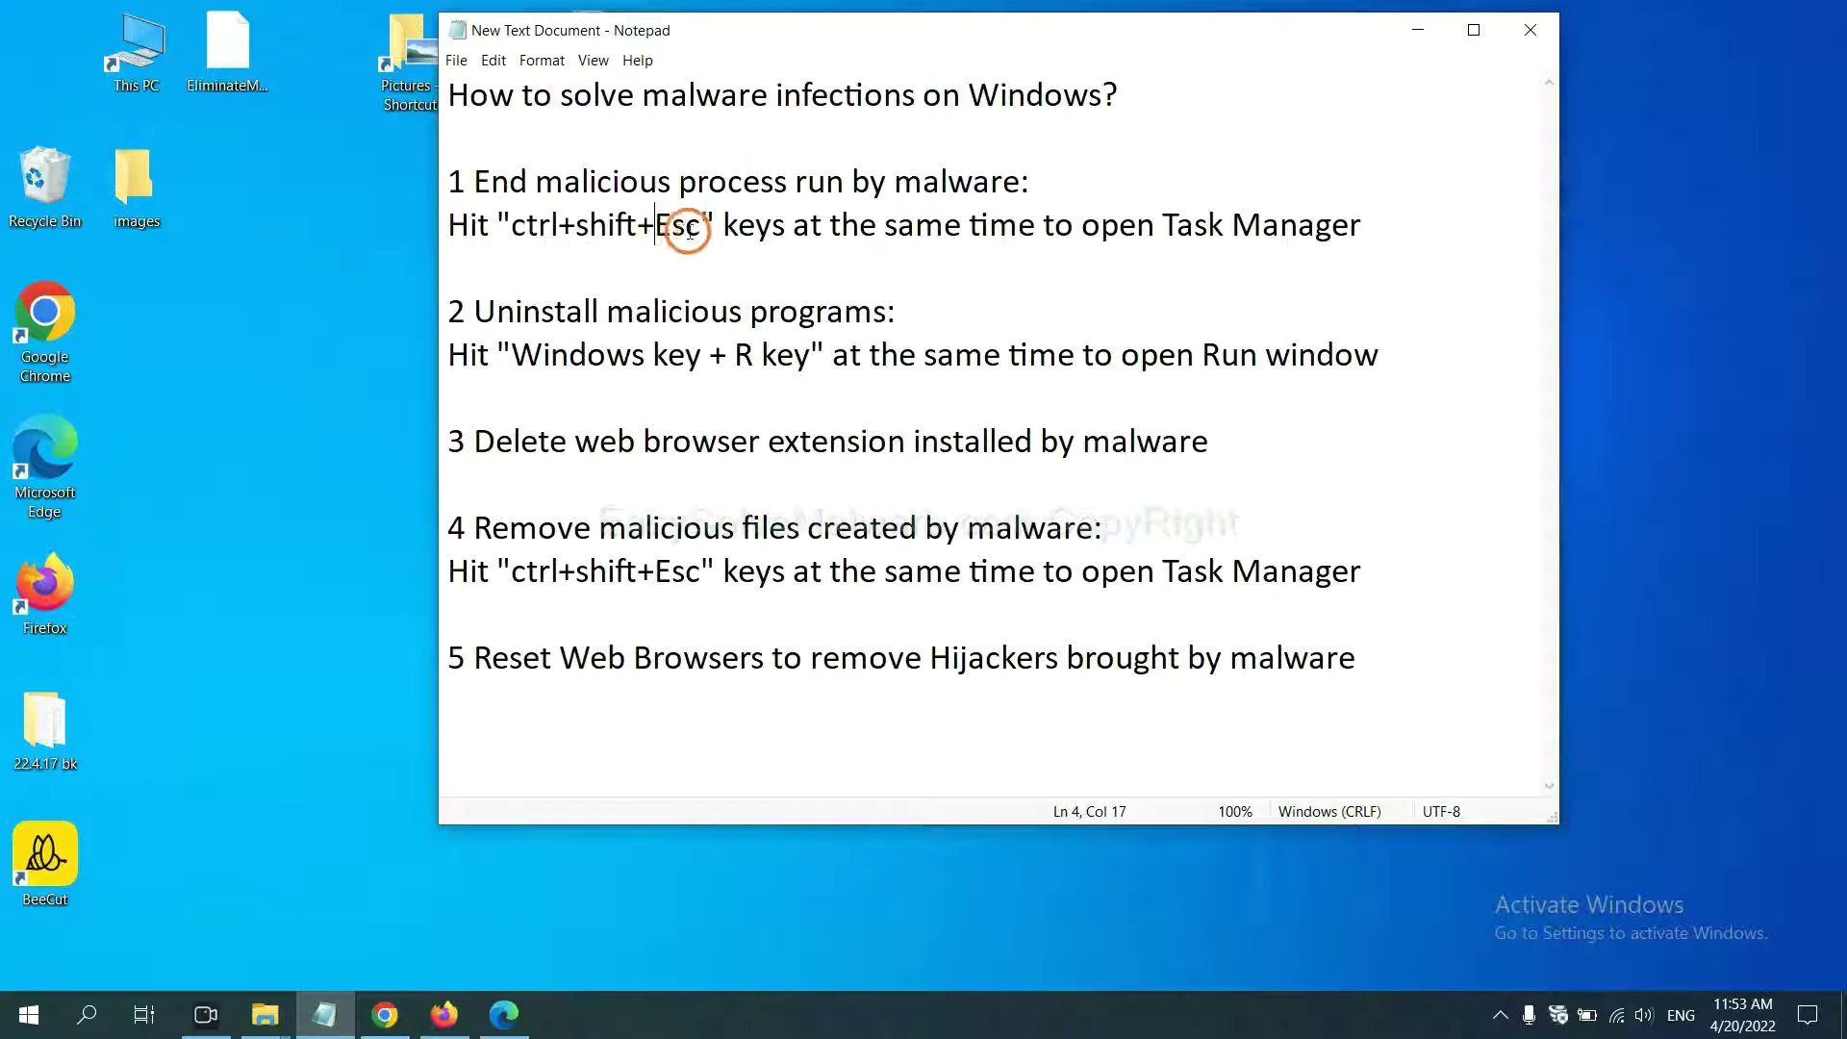
left_click_drag(701, 226, 514, 231)
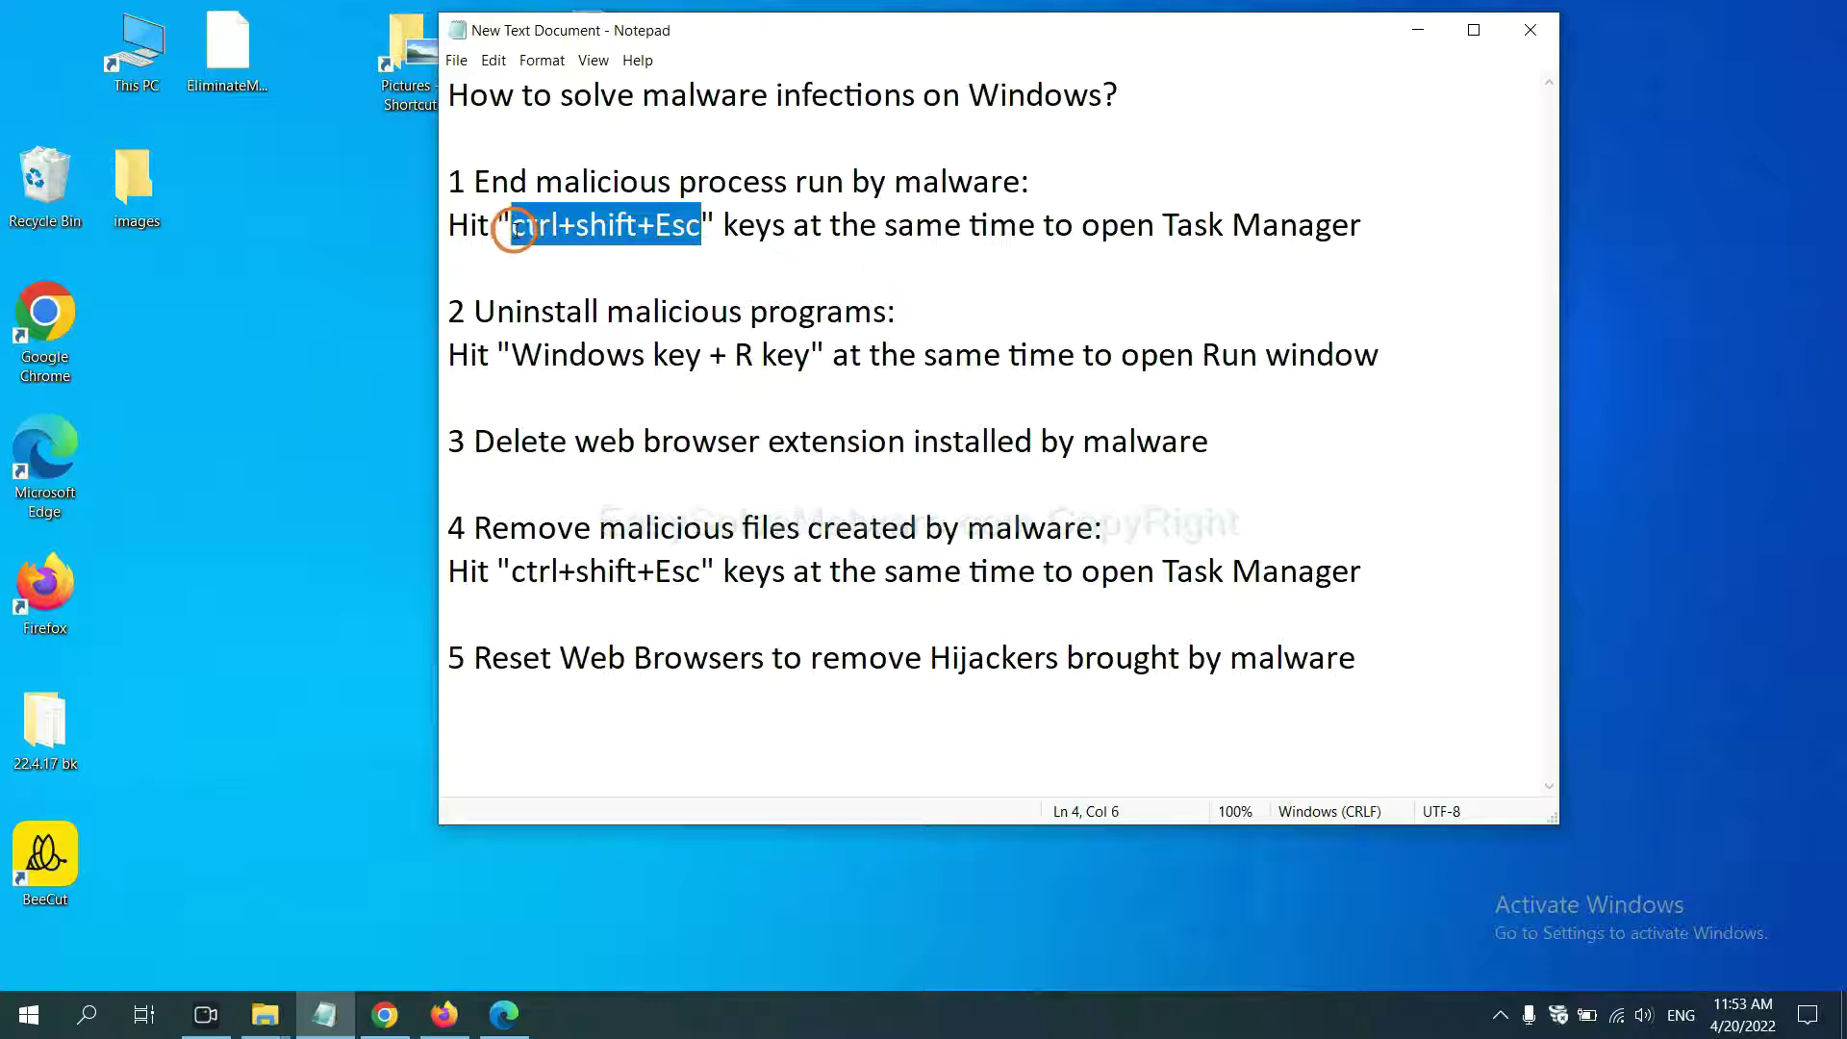
Step: Inspect processes in Task Manager, selecting Usermode Font Driver Host, then return to Notepad
key("ctrl+shift+Escape")
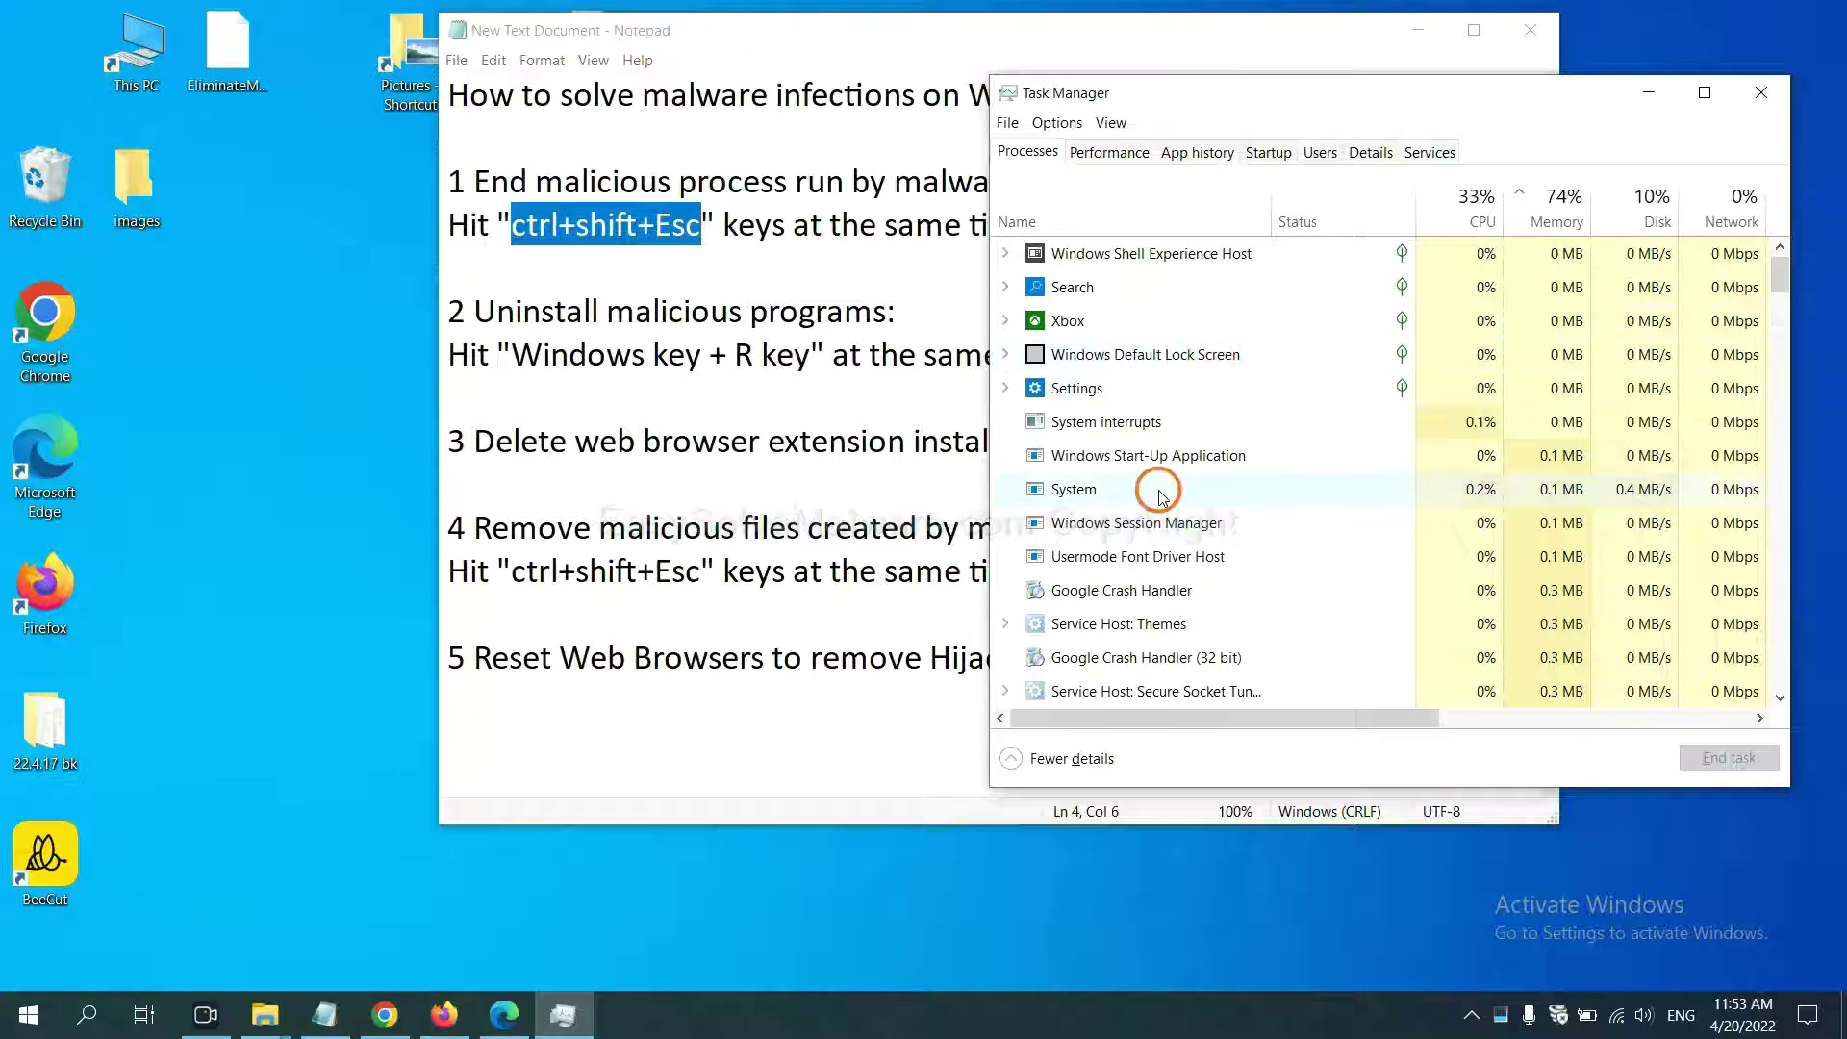
left_click(1235, 489)
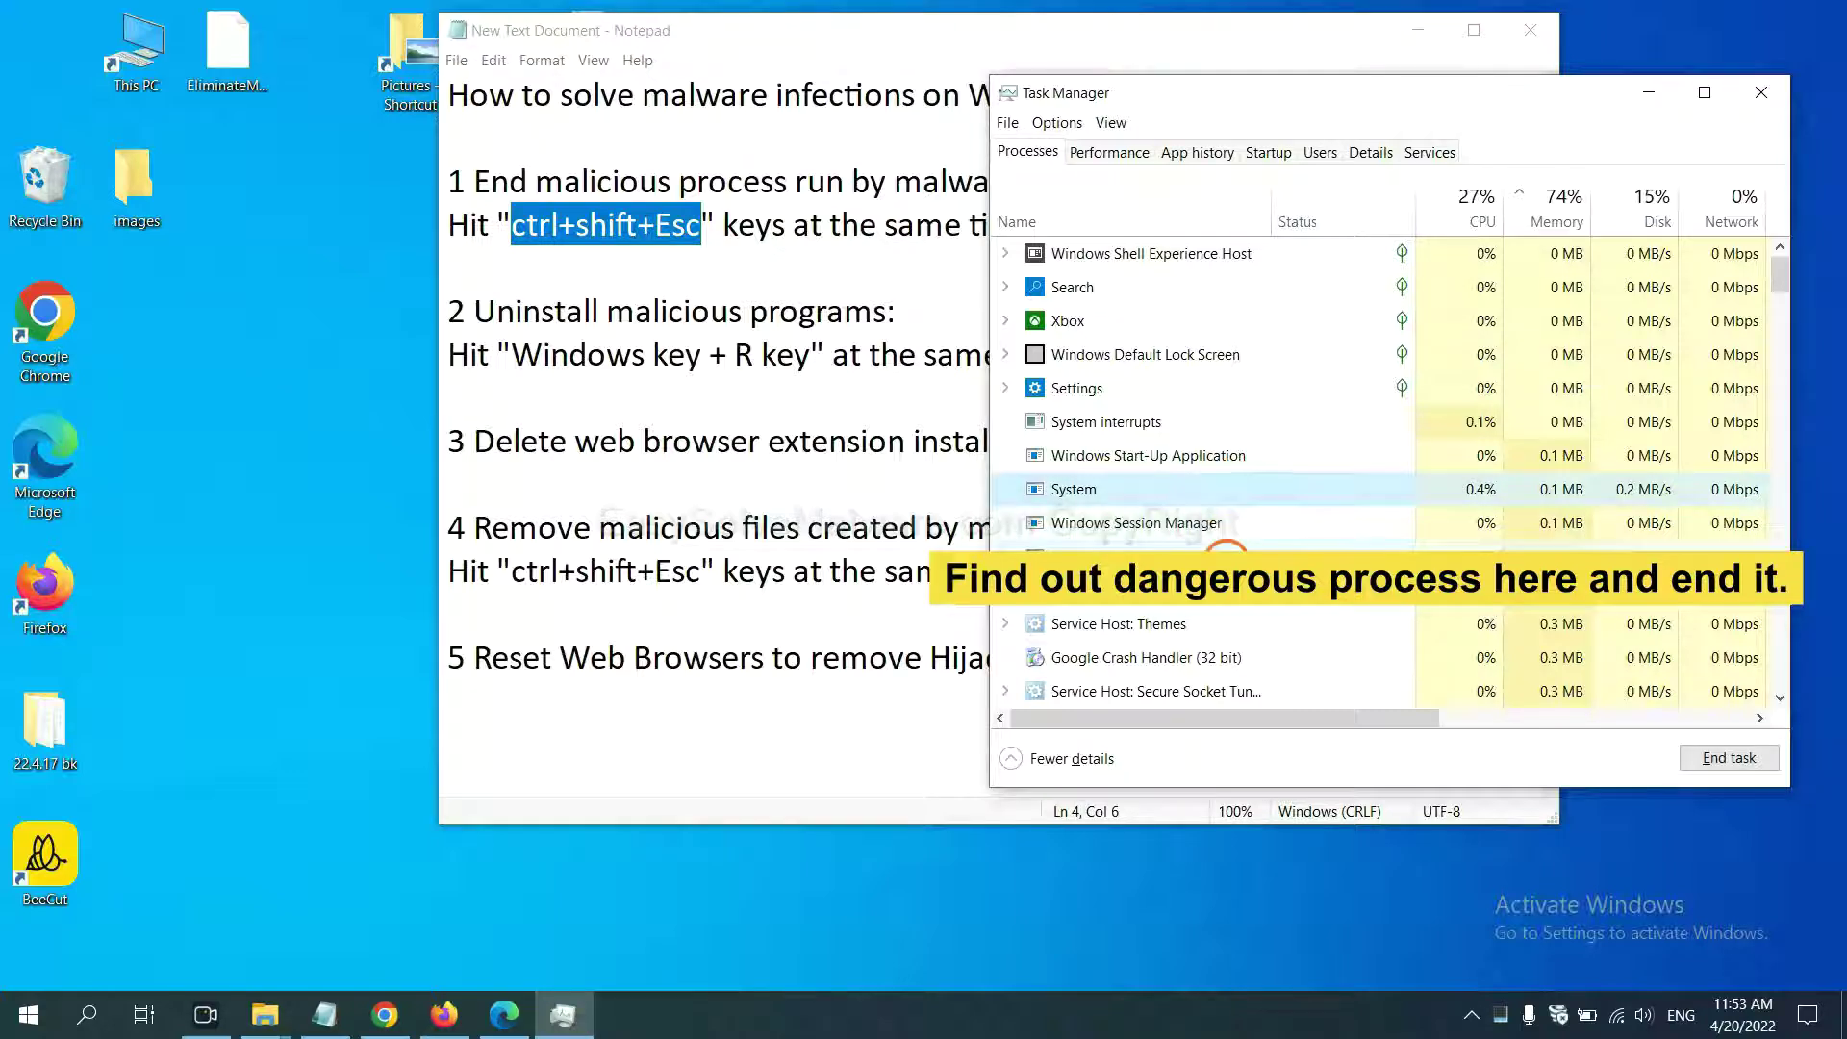
left_click(1227, 555)
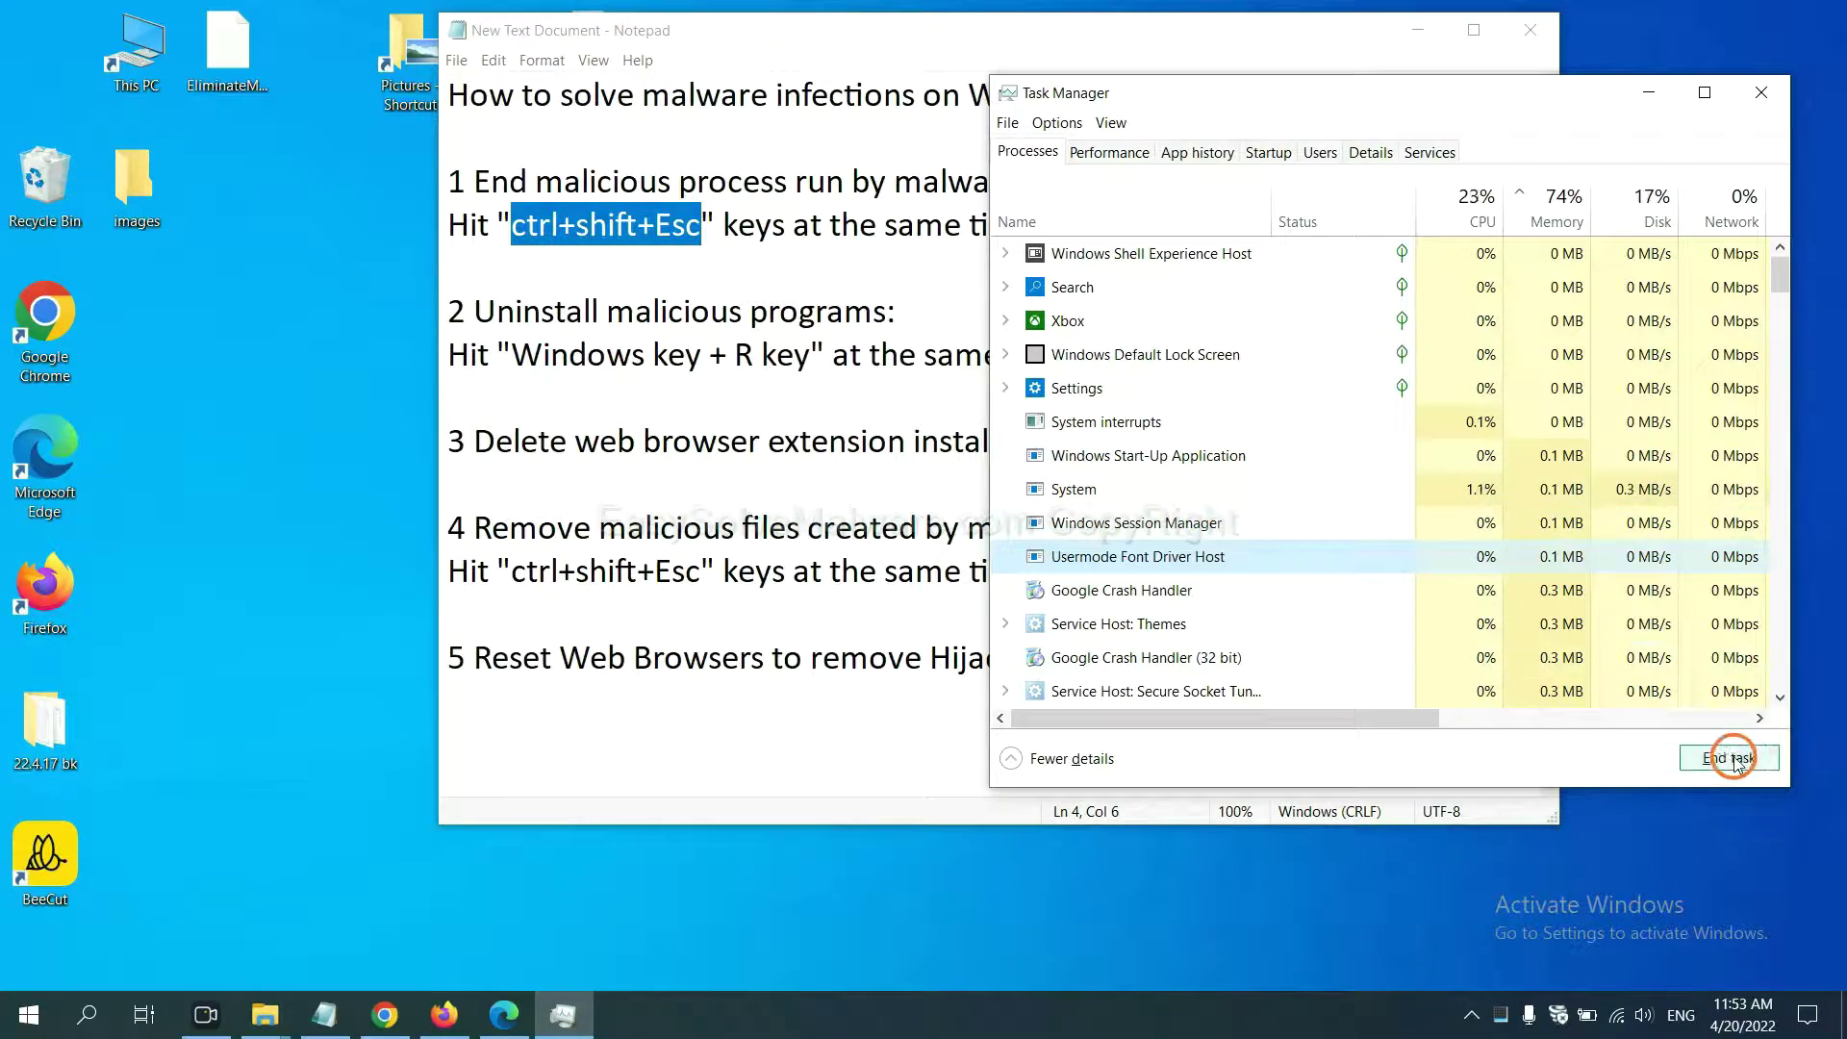
left_click(1753, 97)
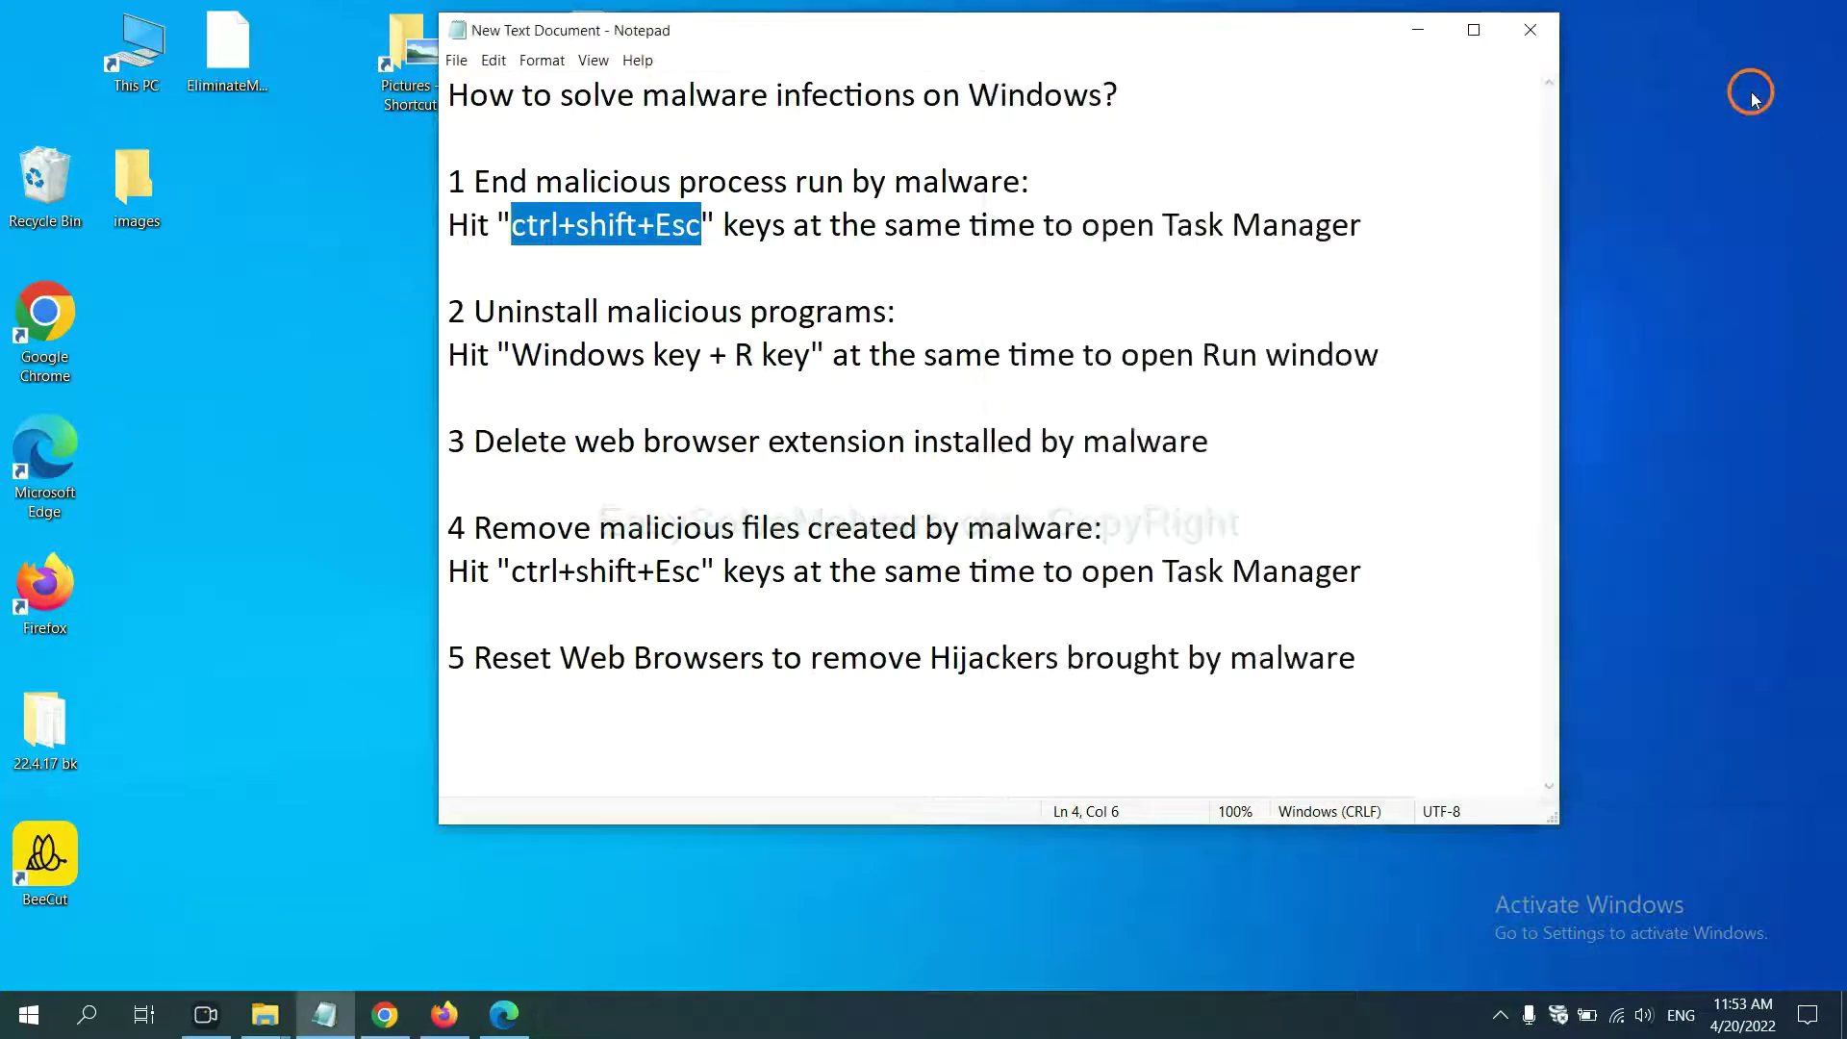
left_click(1151, 331)
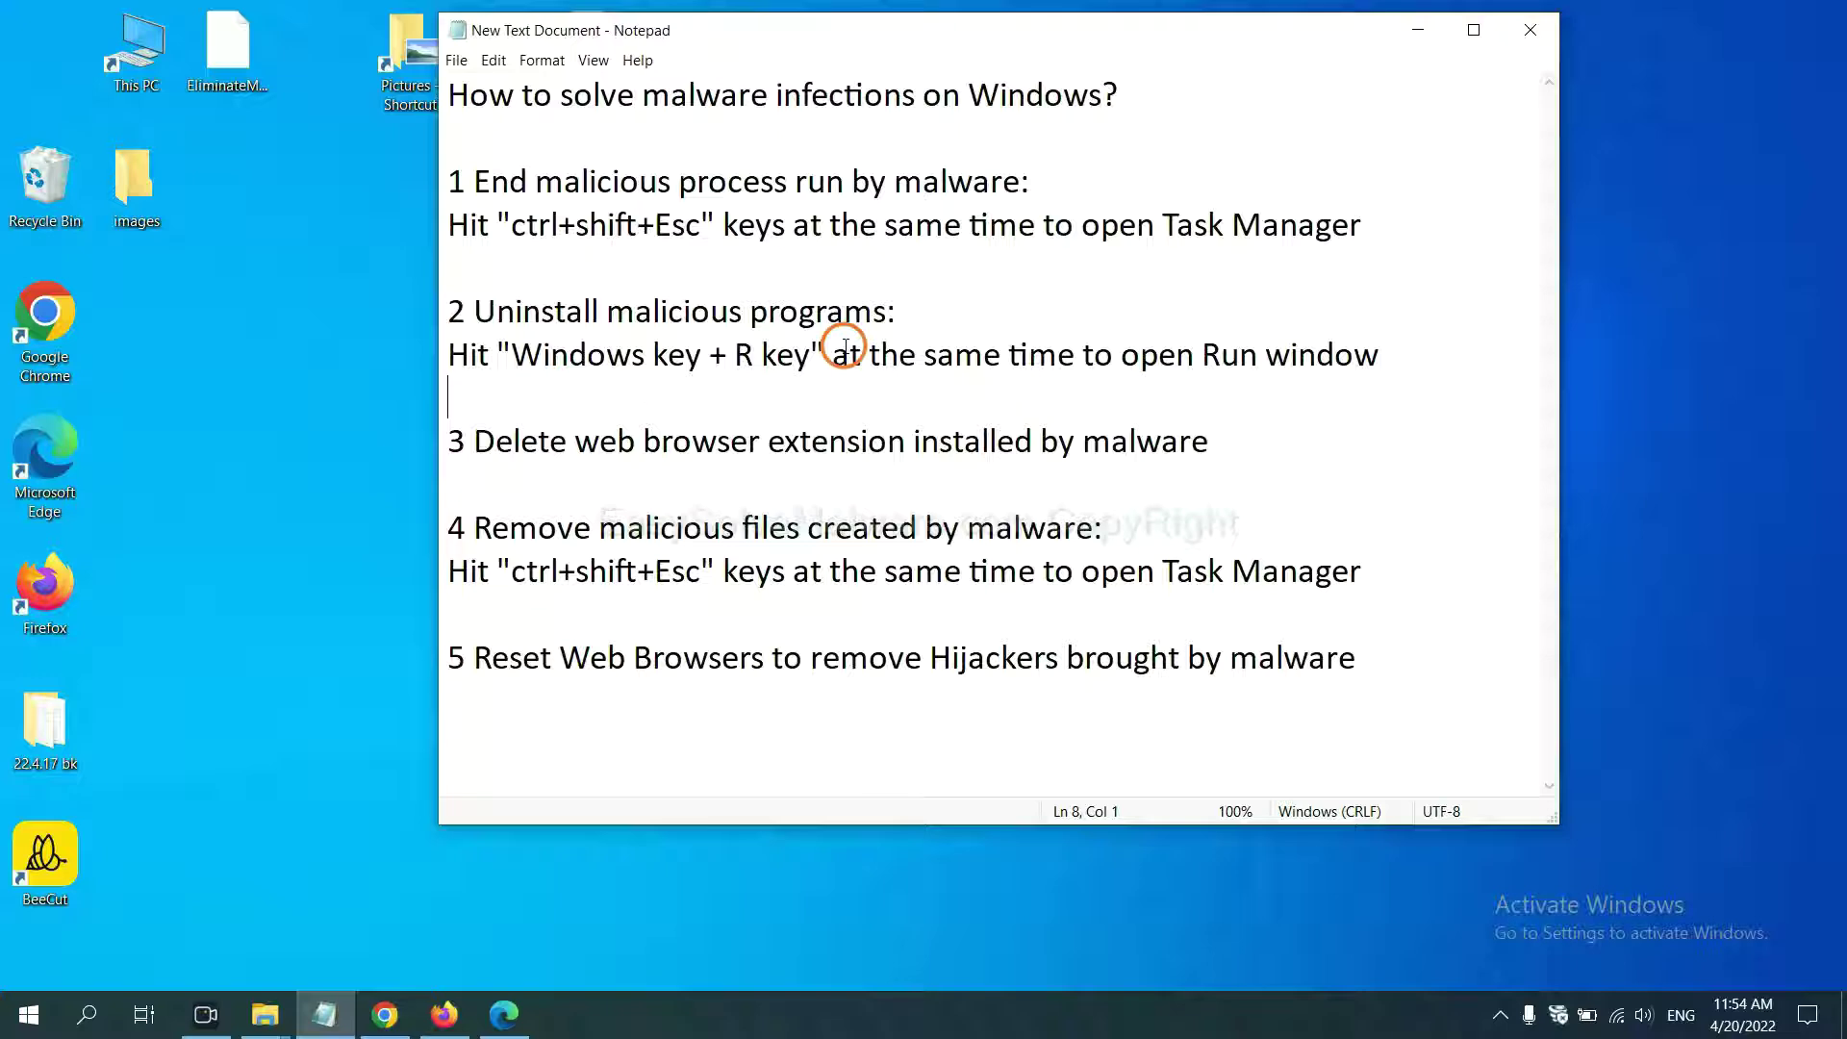
Step: Launch Control Panel by running 'control panel' from the Win+R dialog
left_click_drag(512, 359, 806, 373)
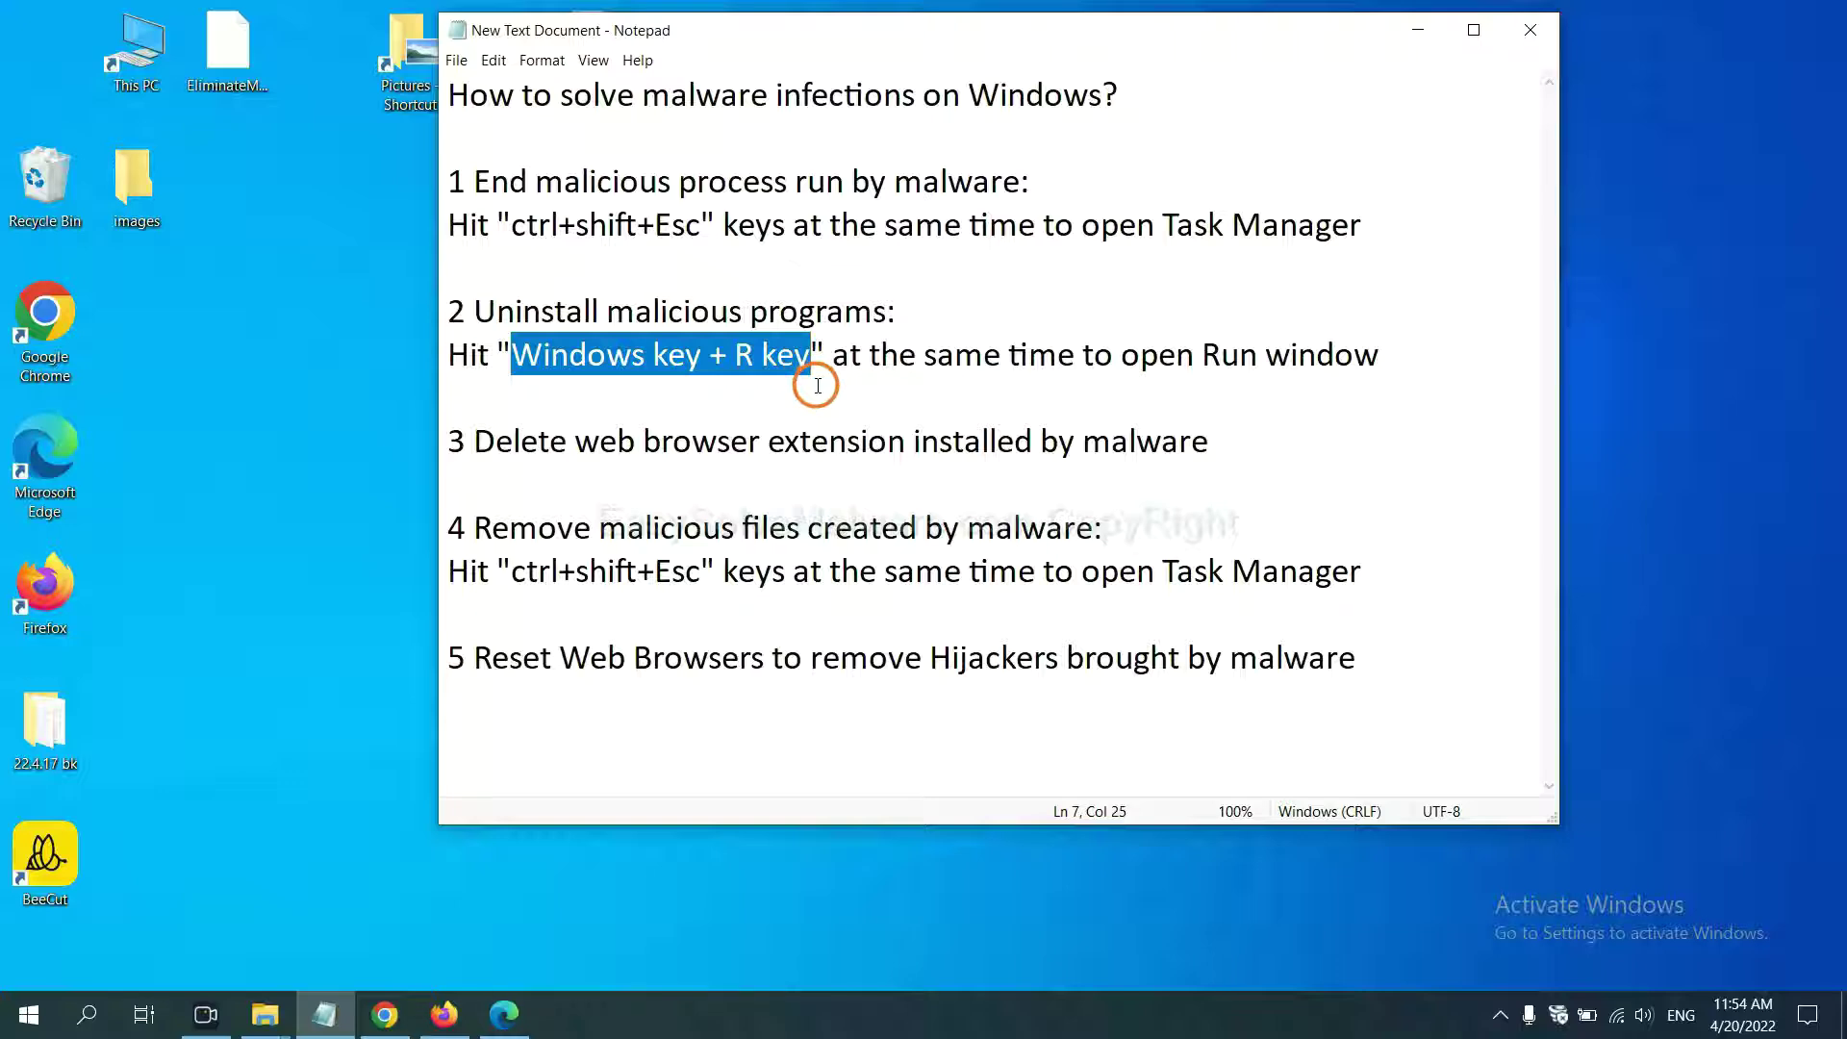
key("super+r")
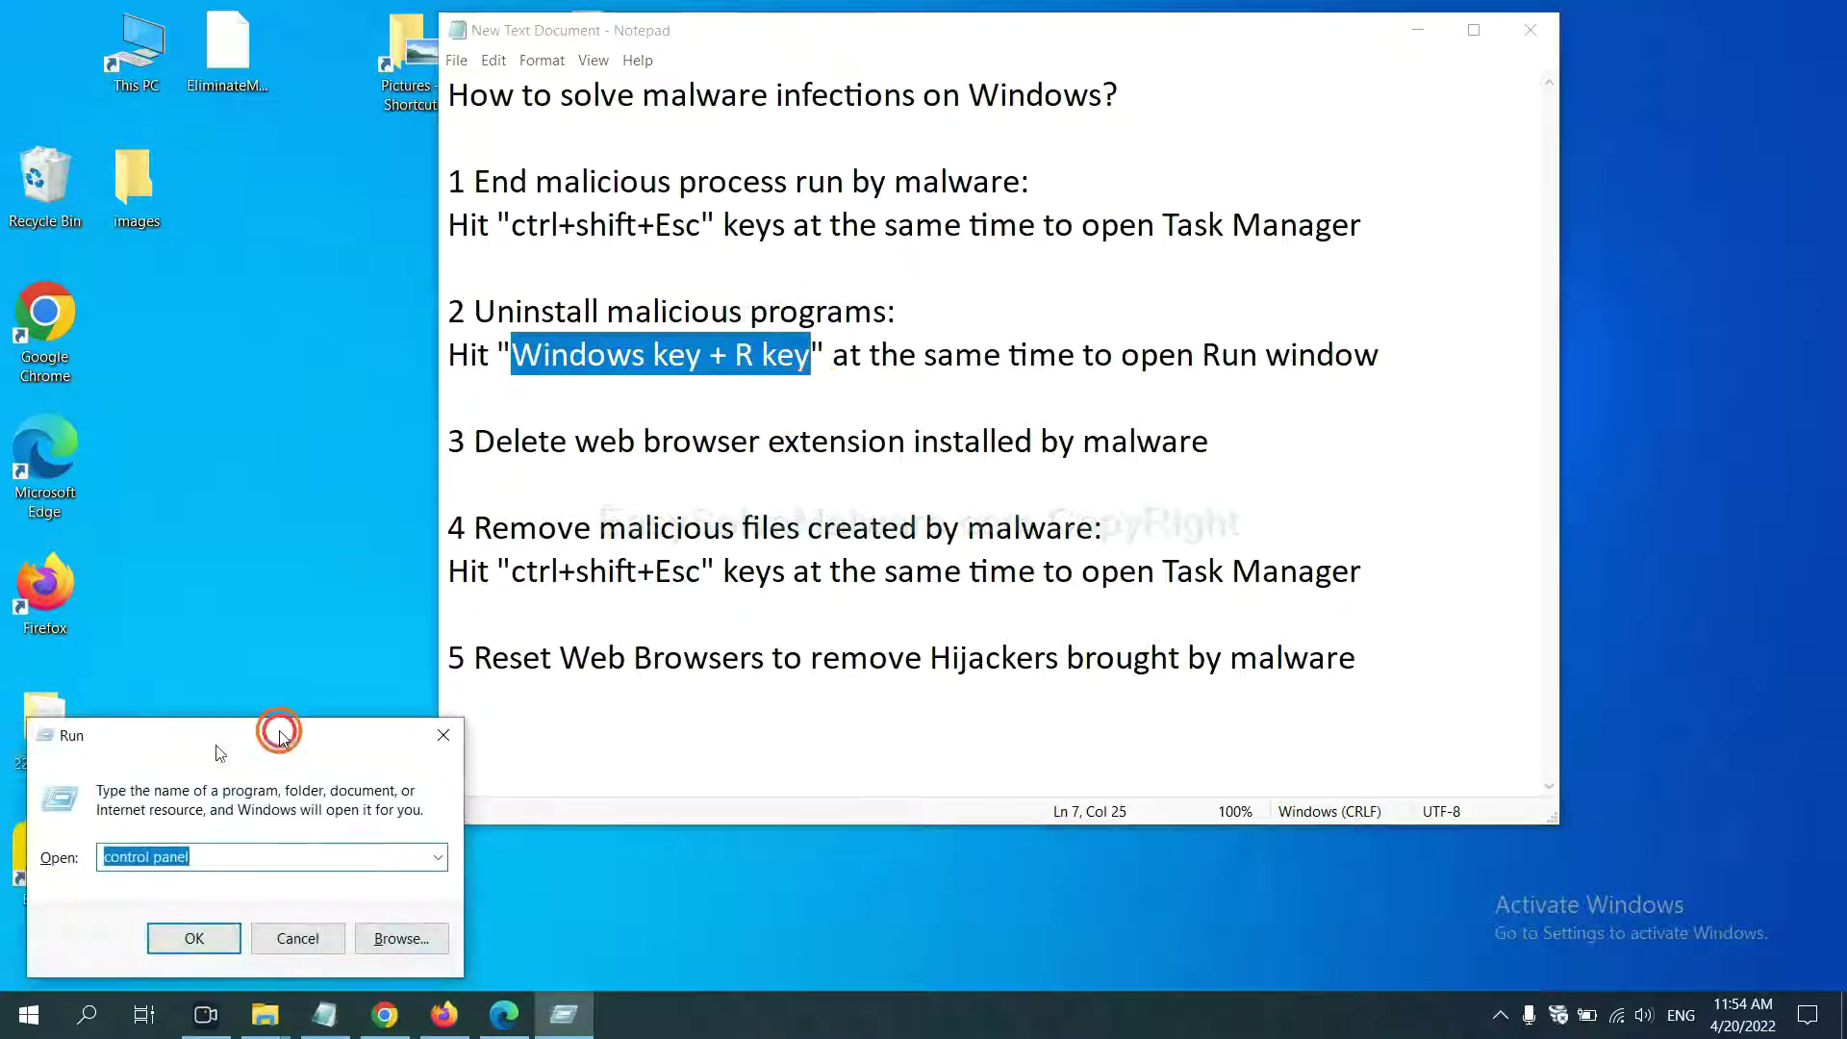
left_click_drag(203, 756, 1411, 324)
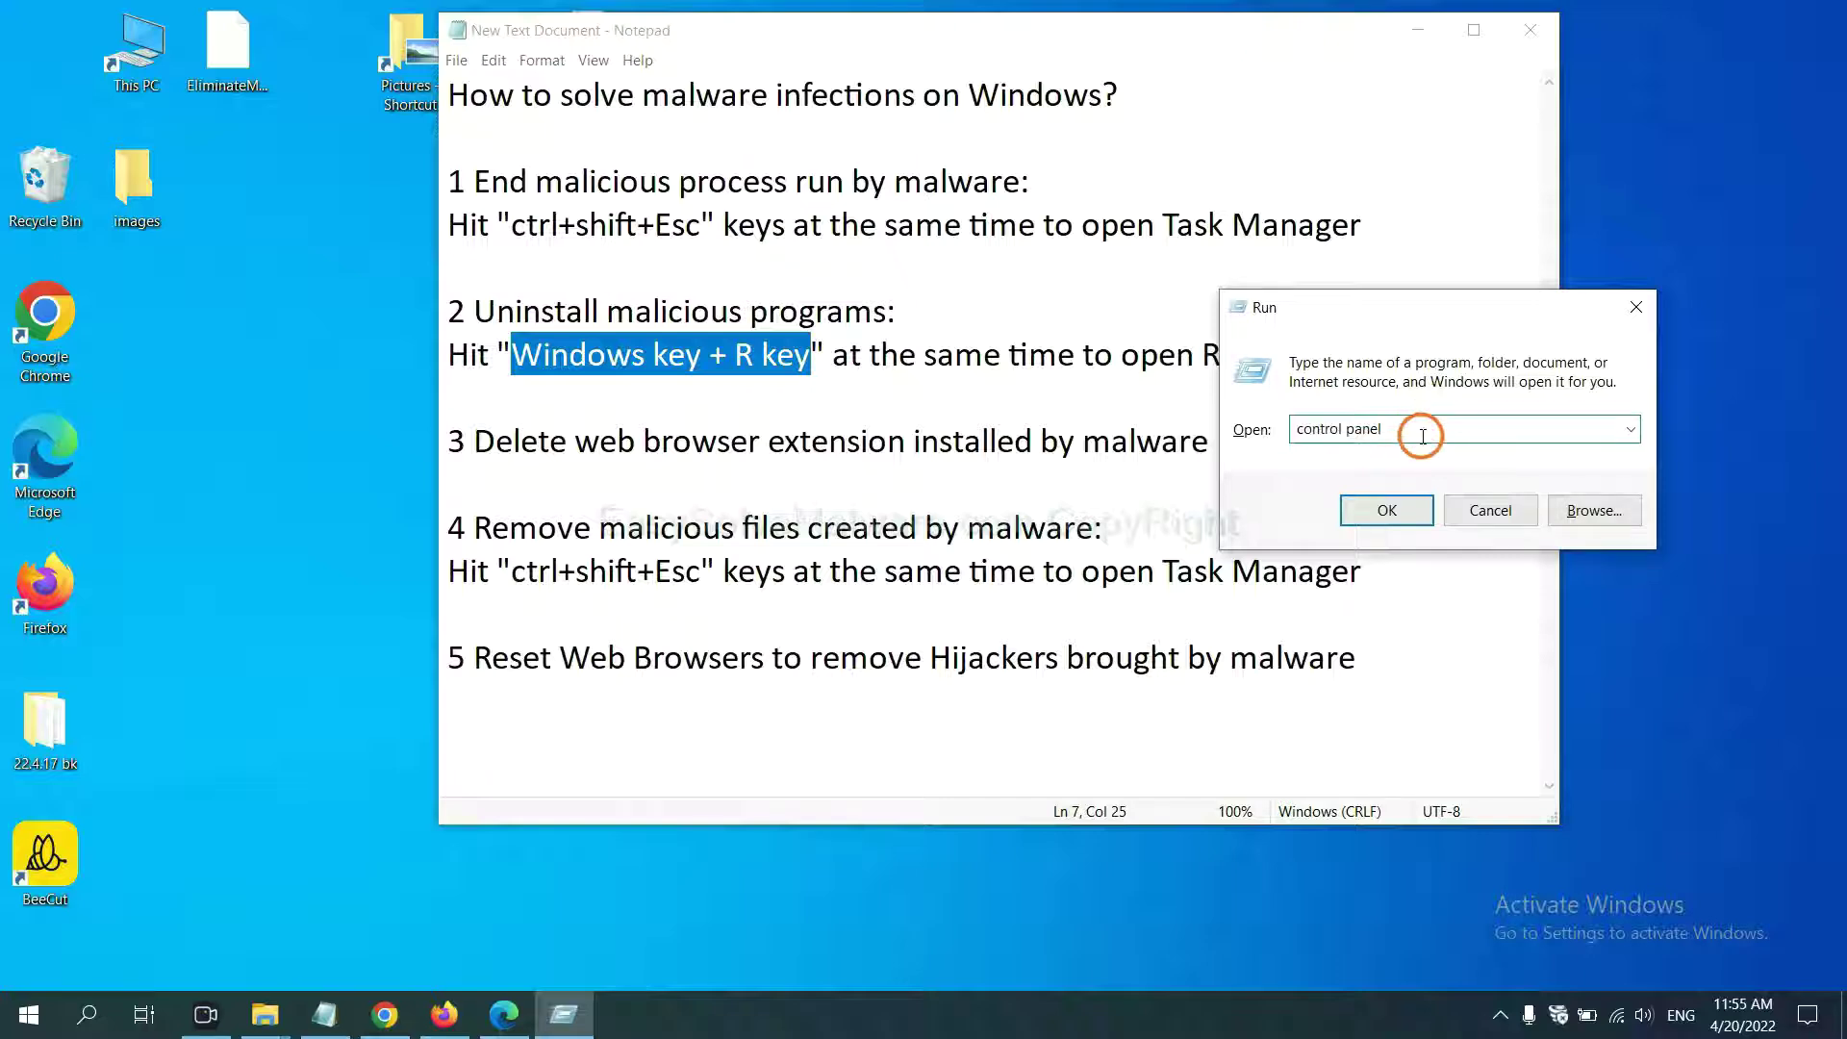
left_click_drag(1422, 427, 1264, 429)
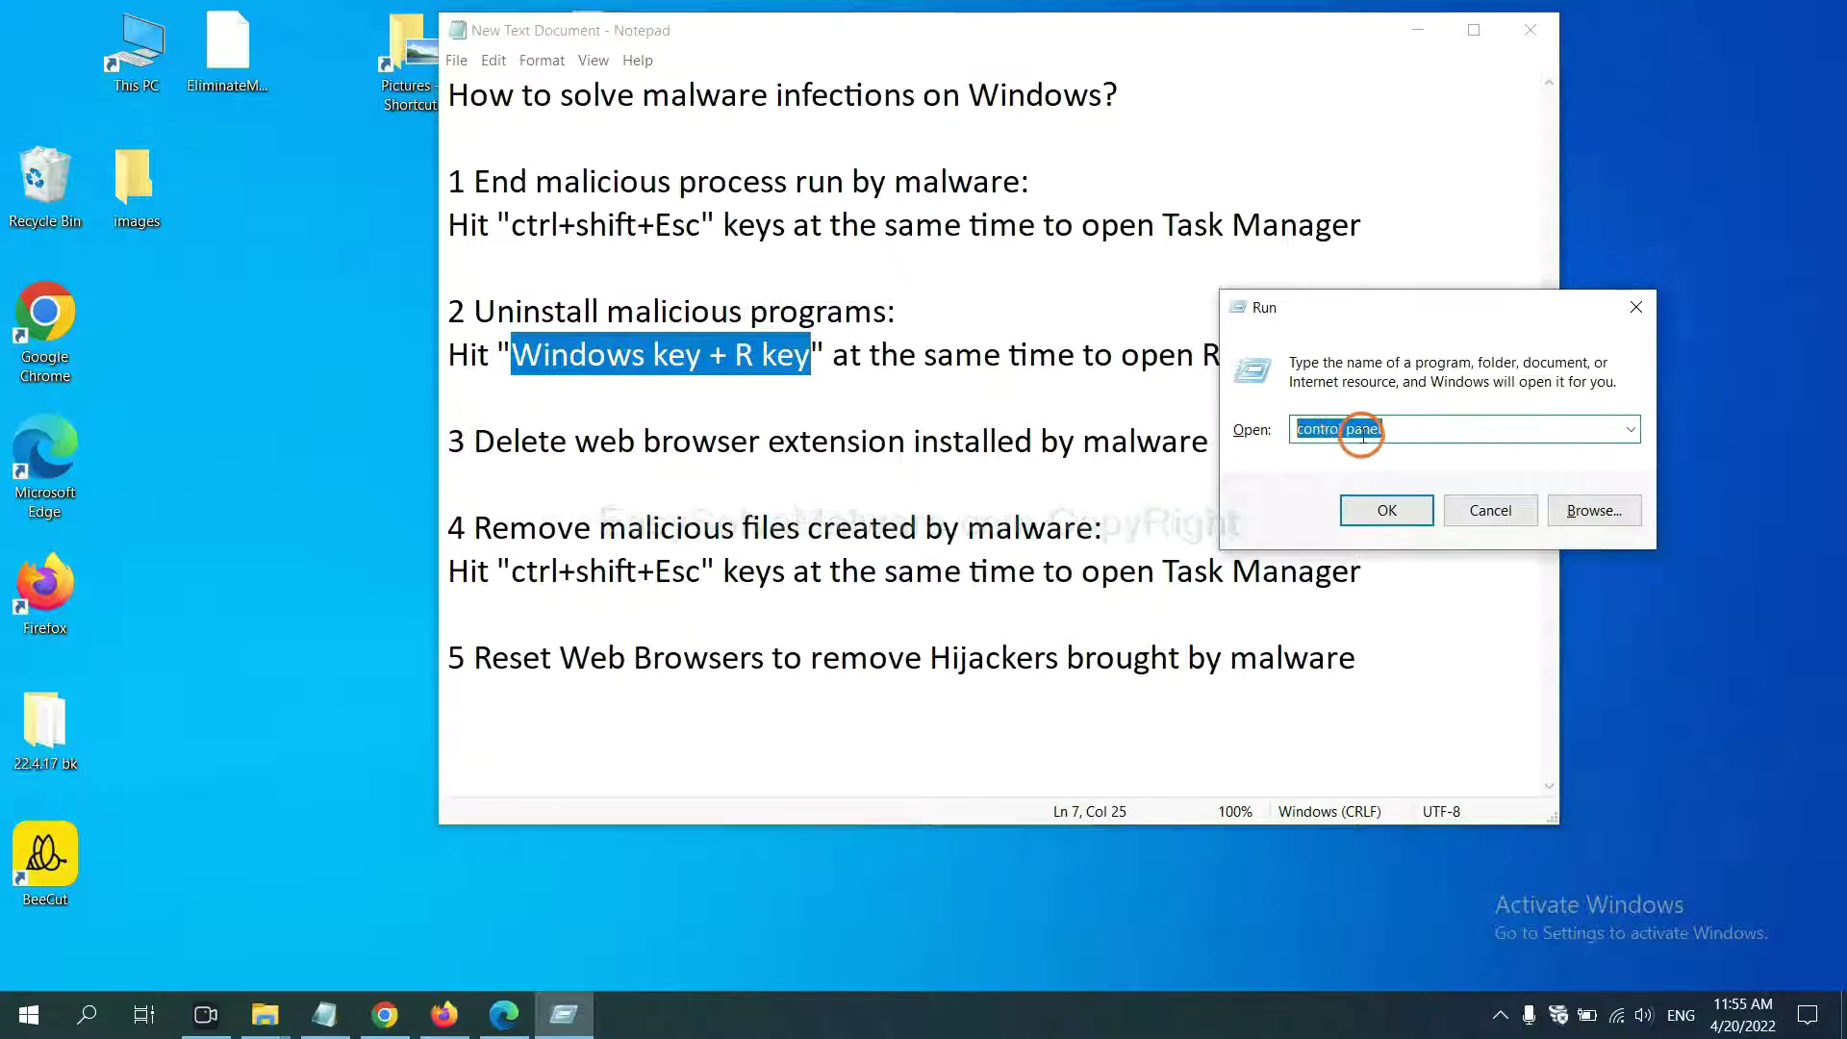
left_click(1384, 515)
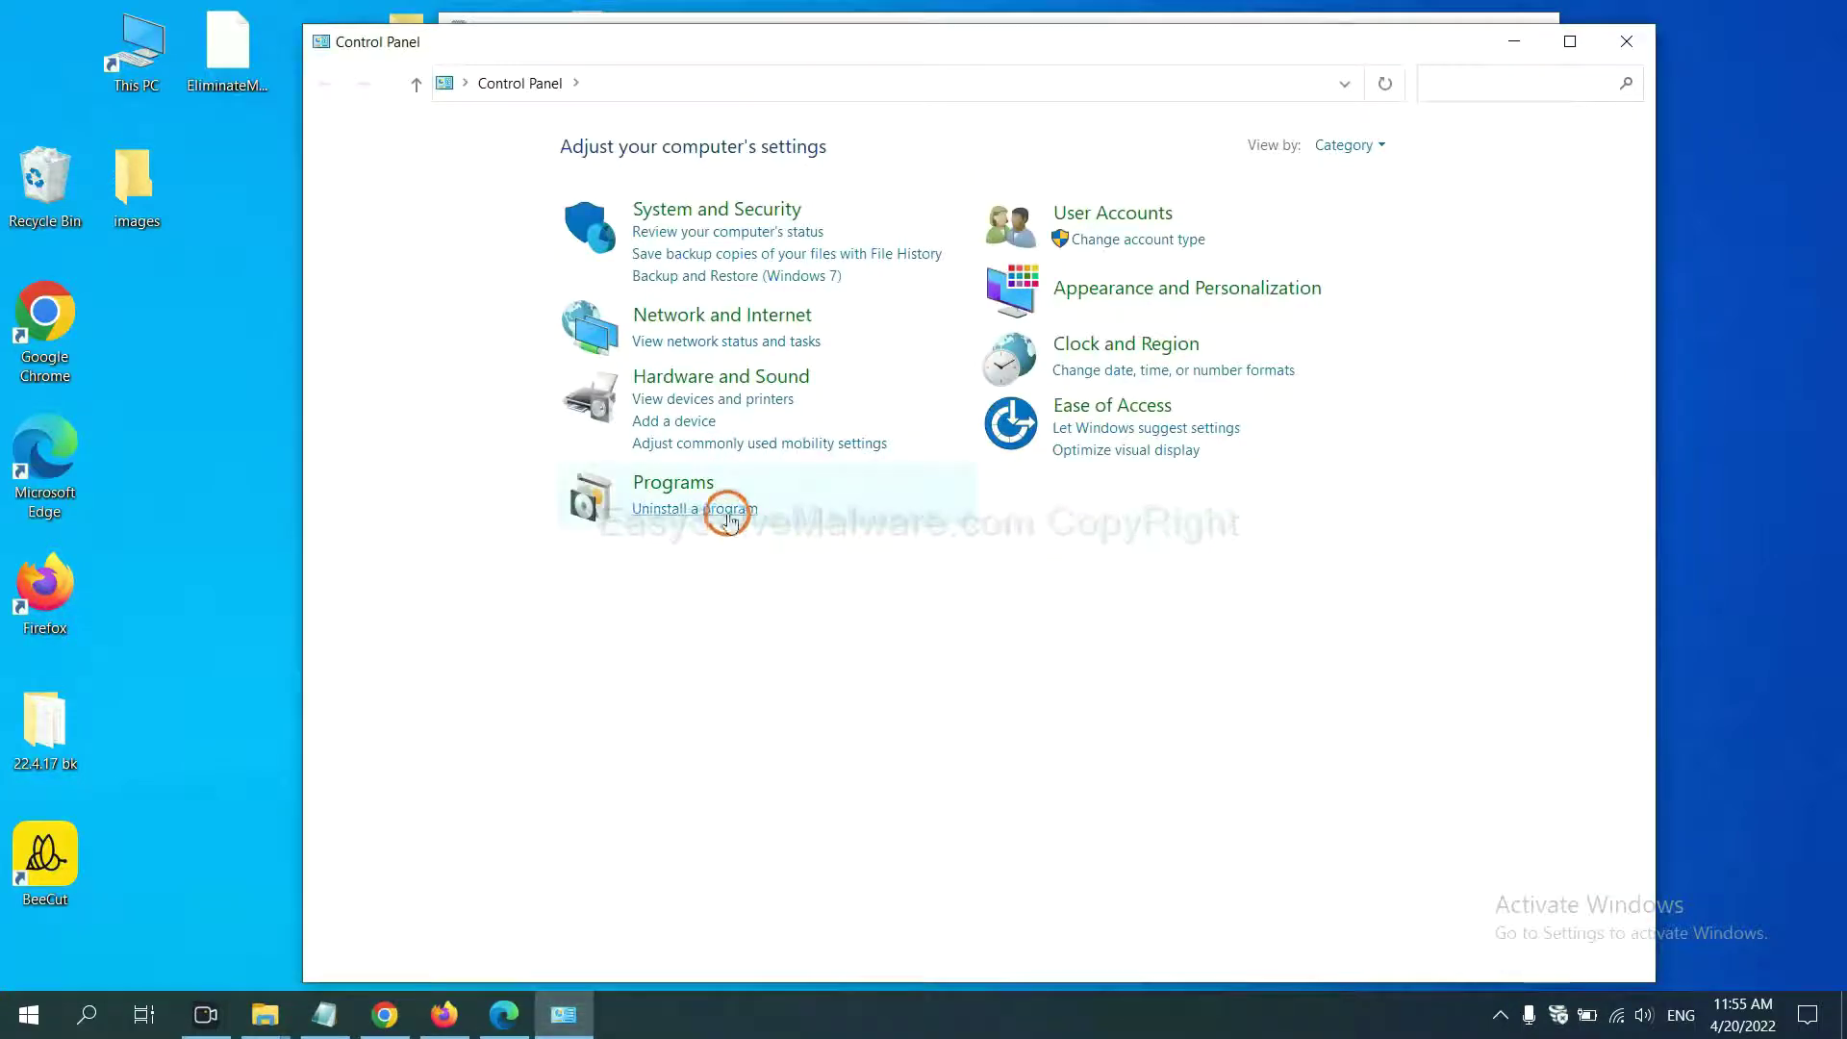
Step: Select Xiph.Org Open Codecs in Programs and Features, then close the window
left_click(728, 510)
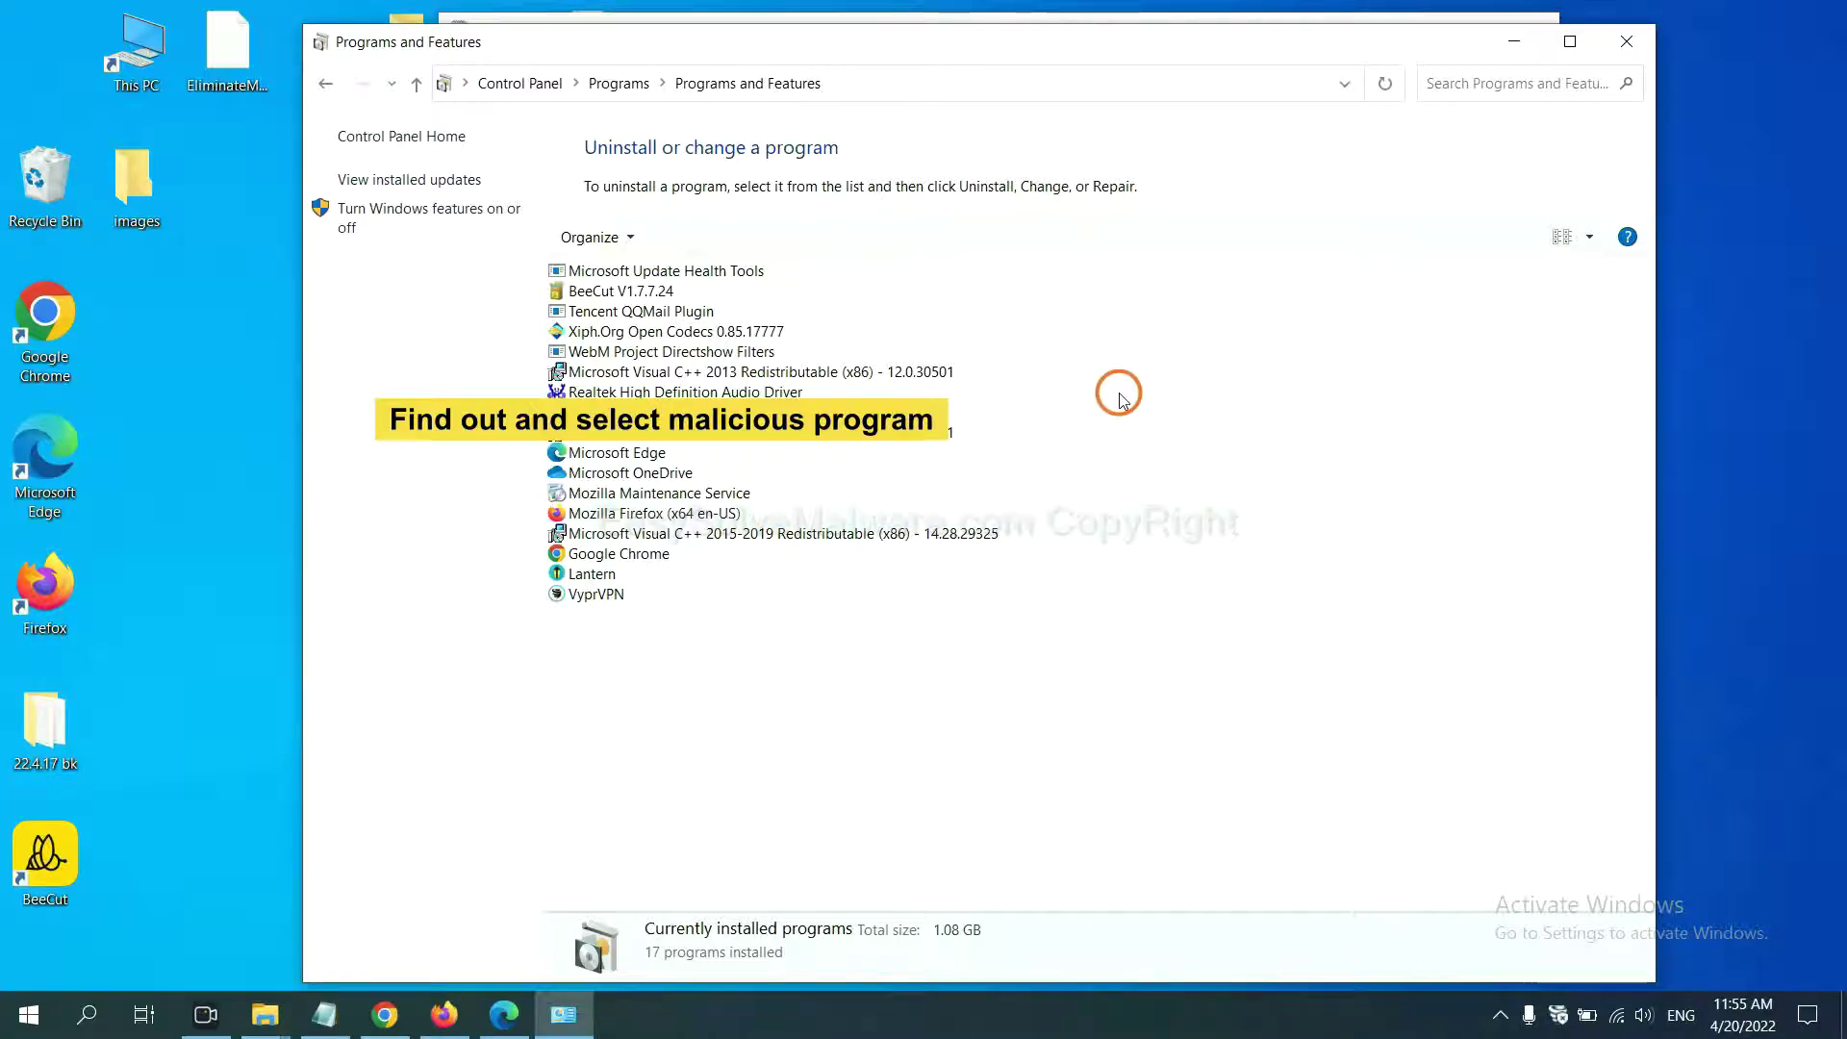
left_click(726, 332)
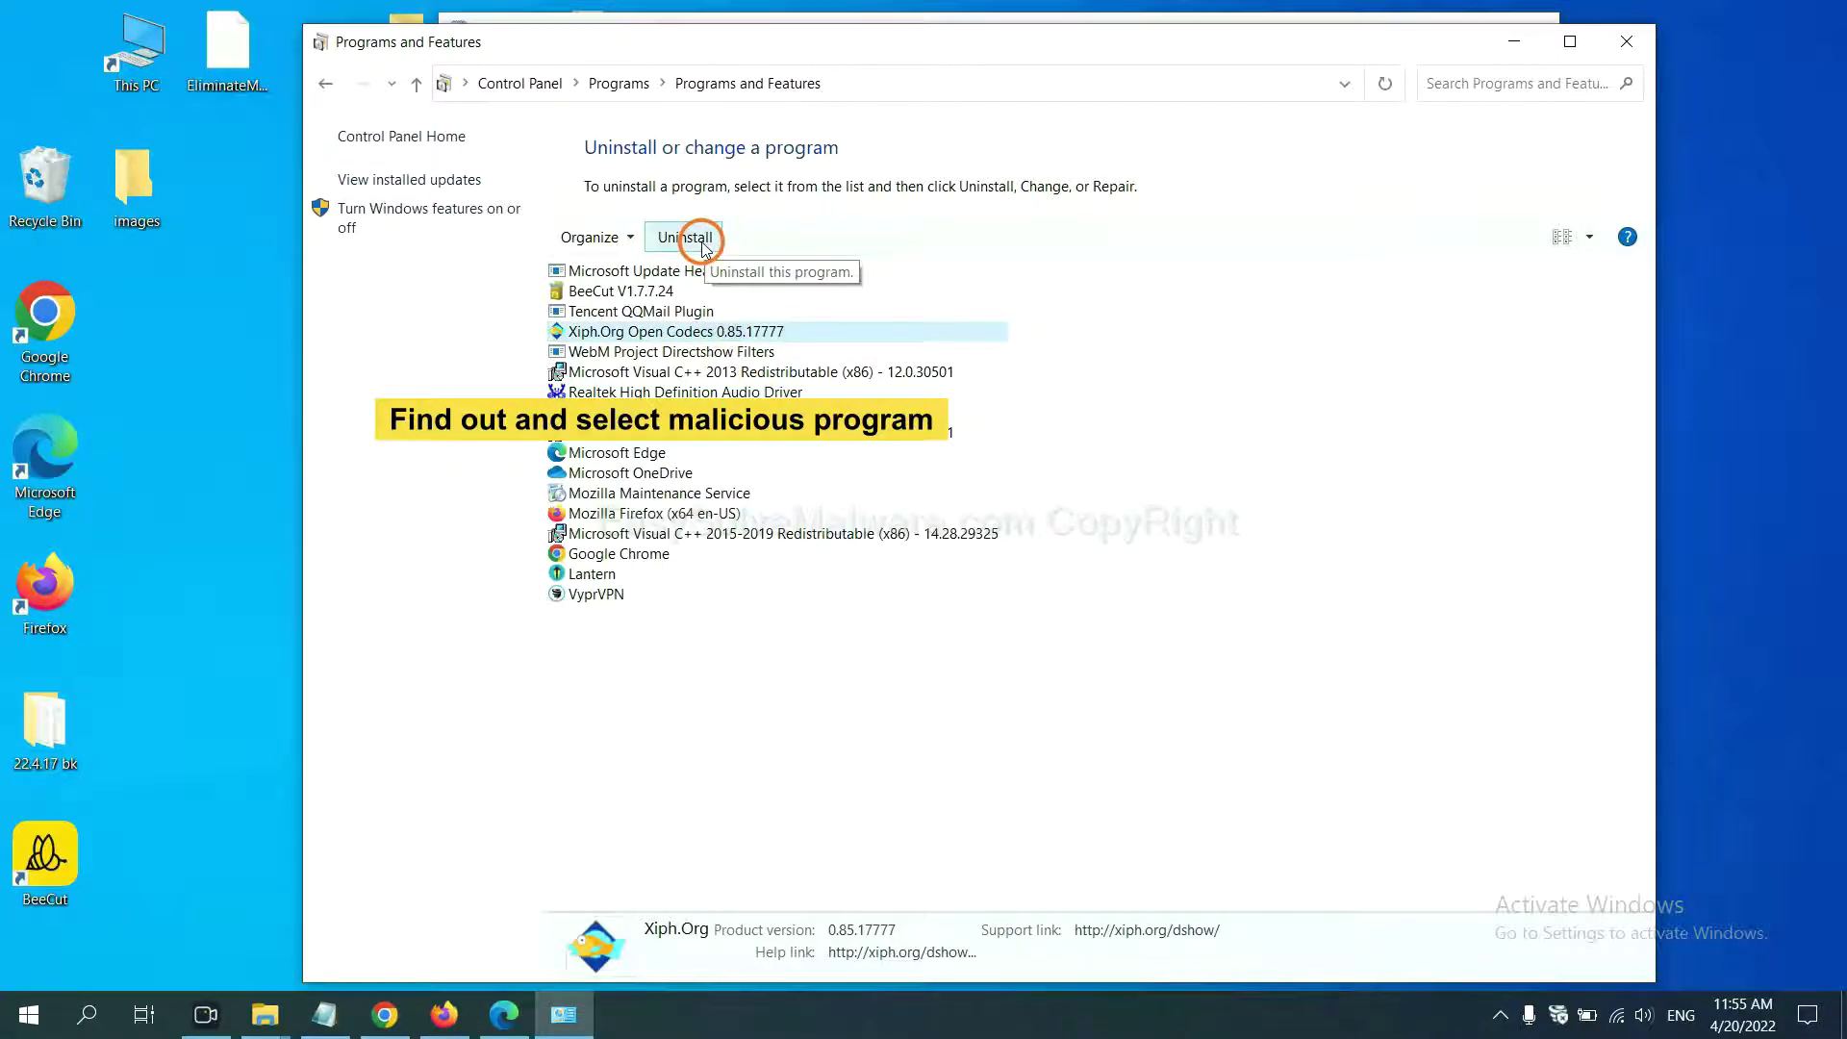
left_click(1632, 44)
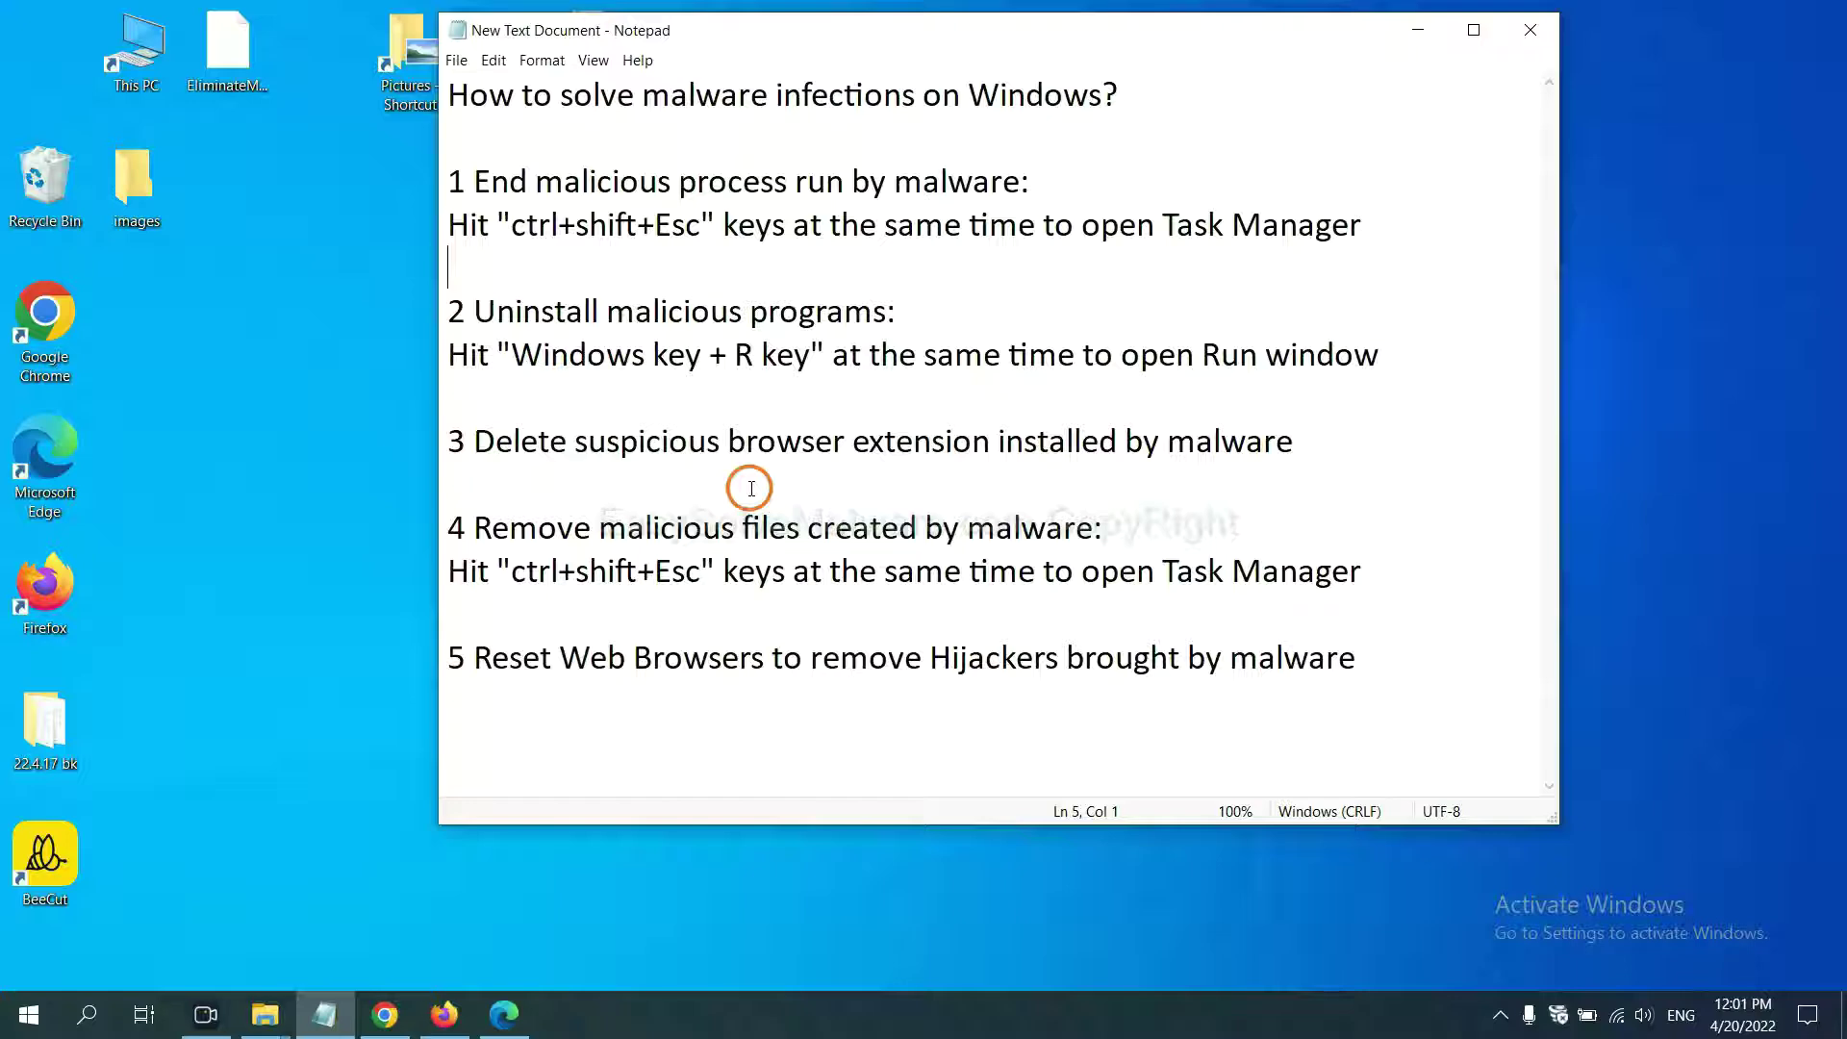
Step: Open Chrome's Extensions page through More tools to find Scroll To Top
left_click(393, 1014)
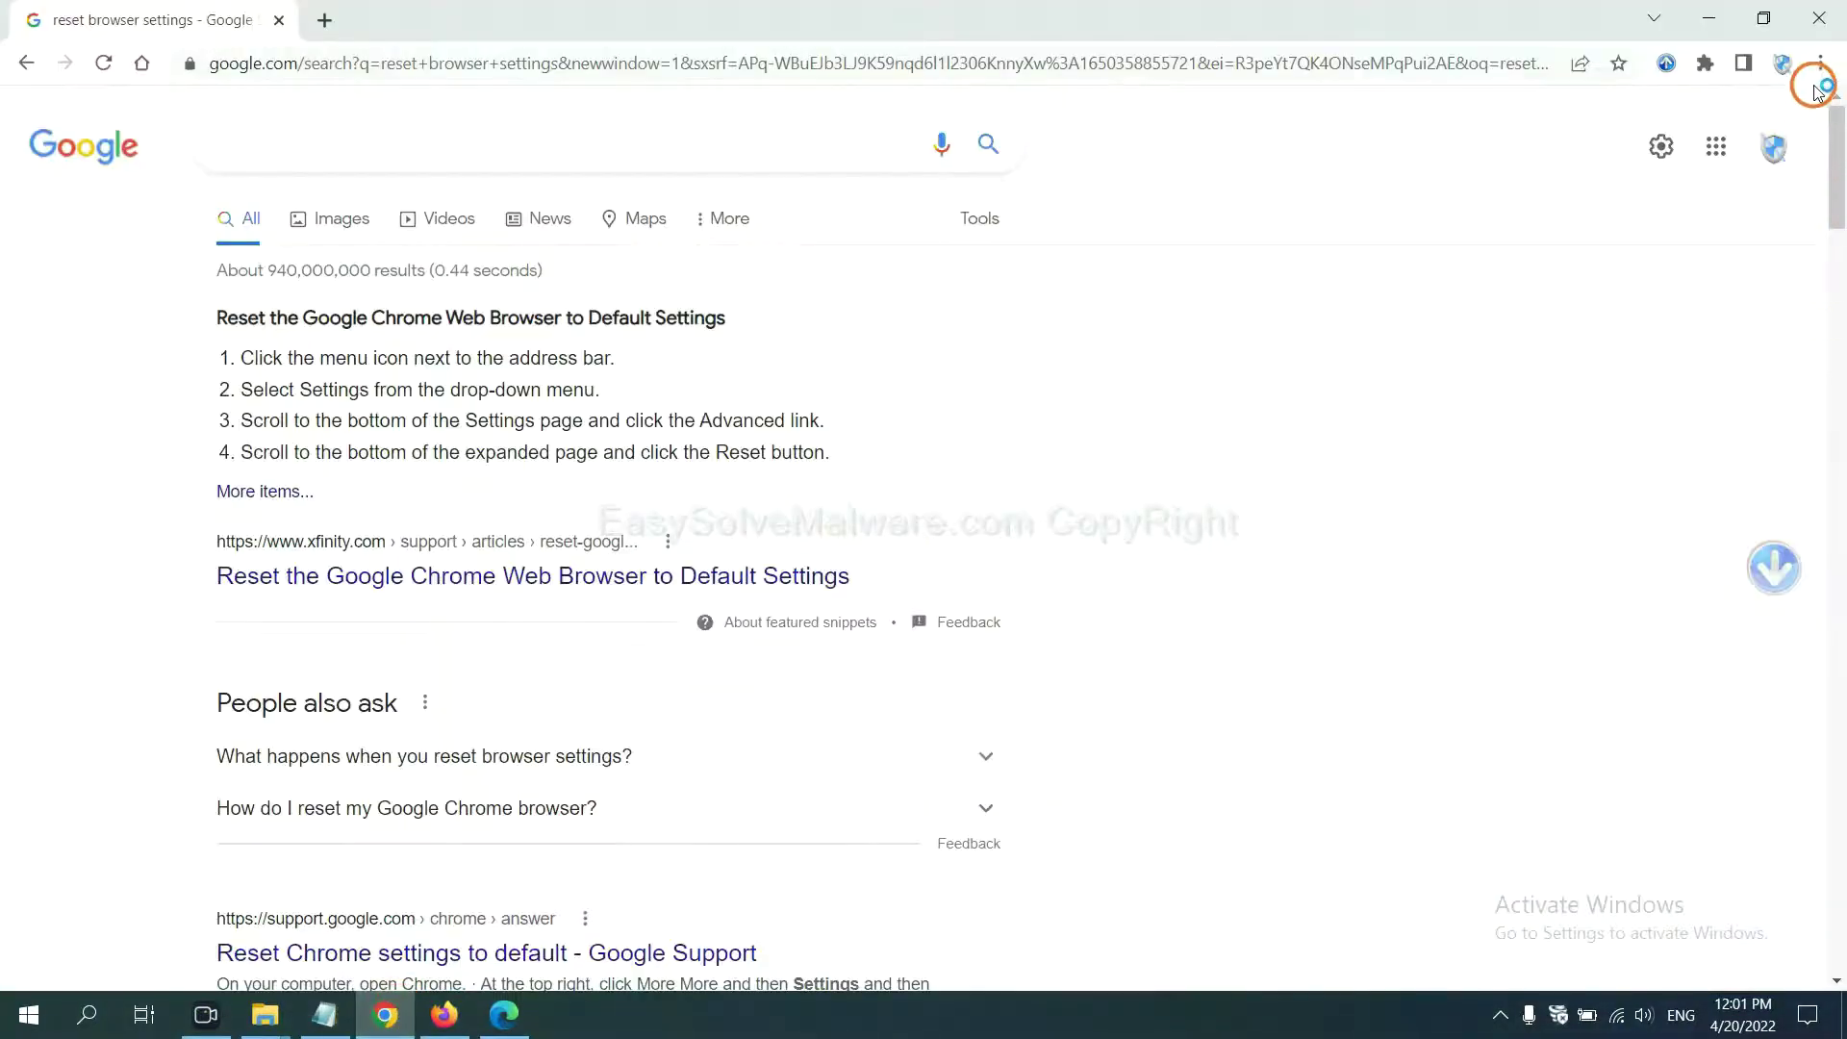
left_click(1820, 68)
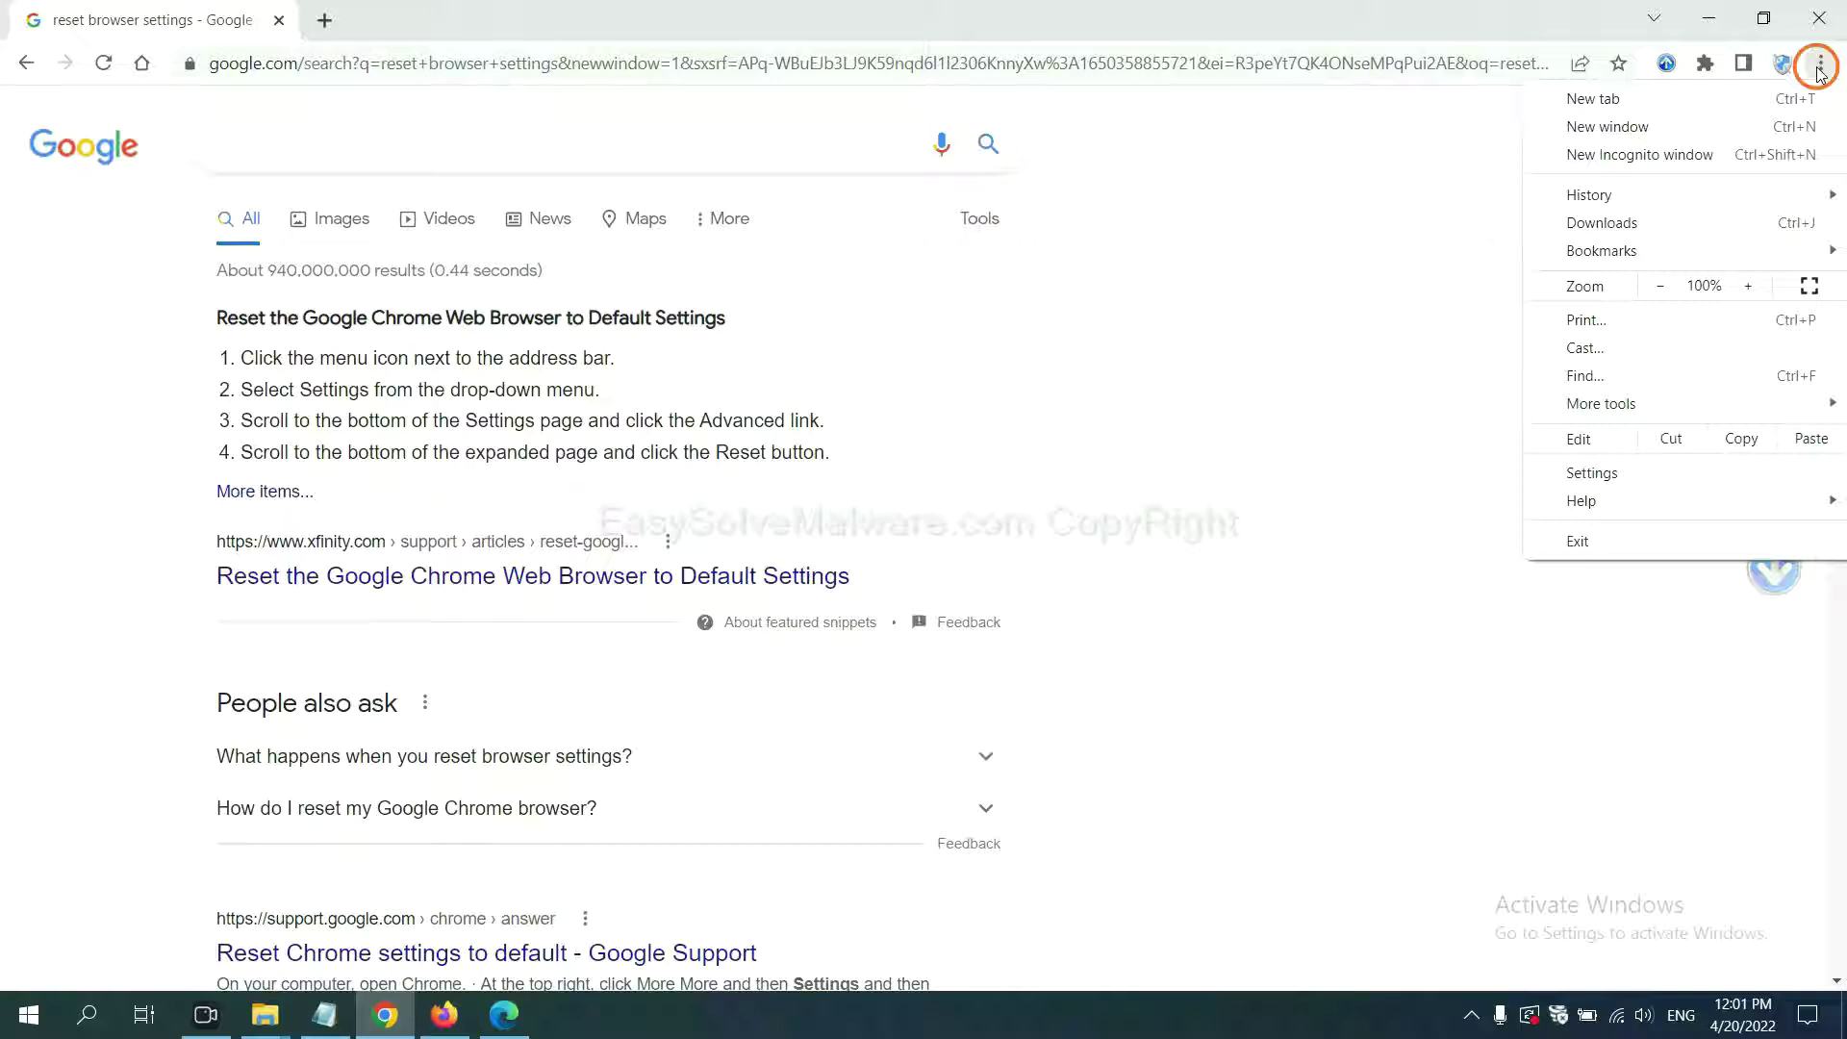
mouse_move(1602, 404)
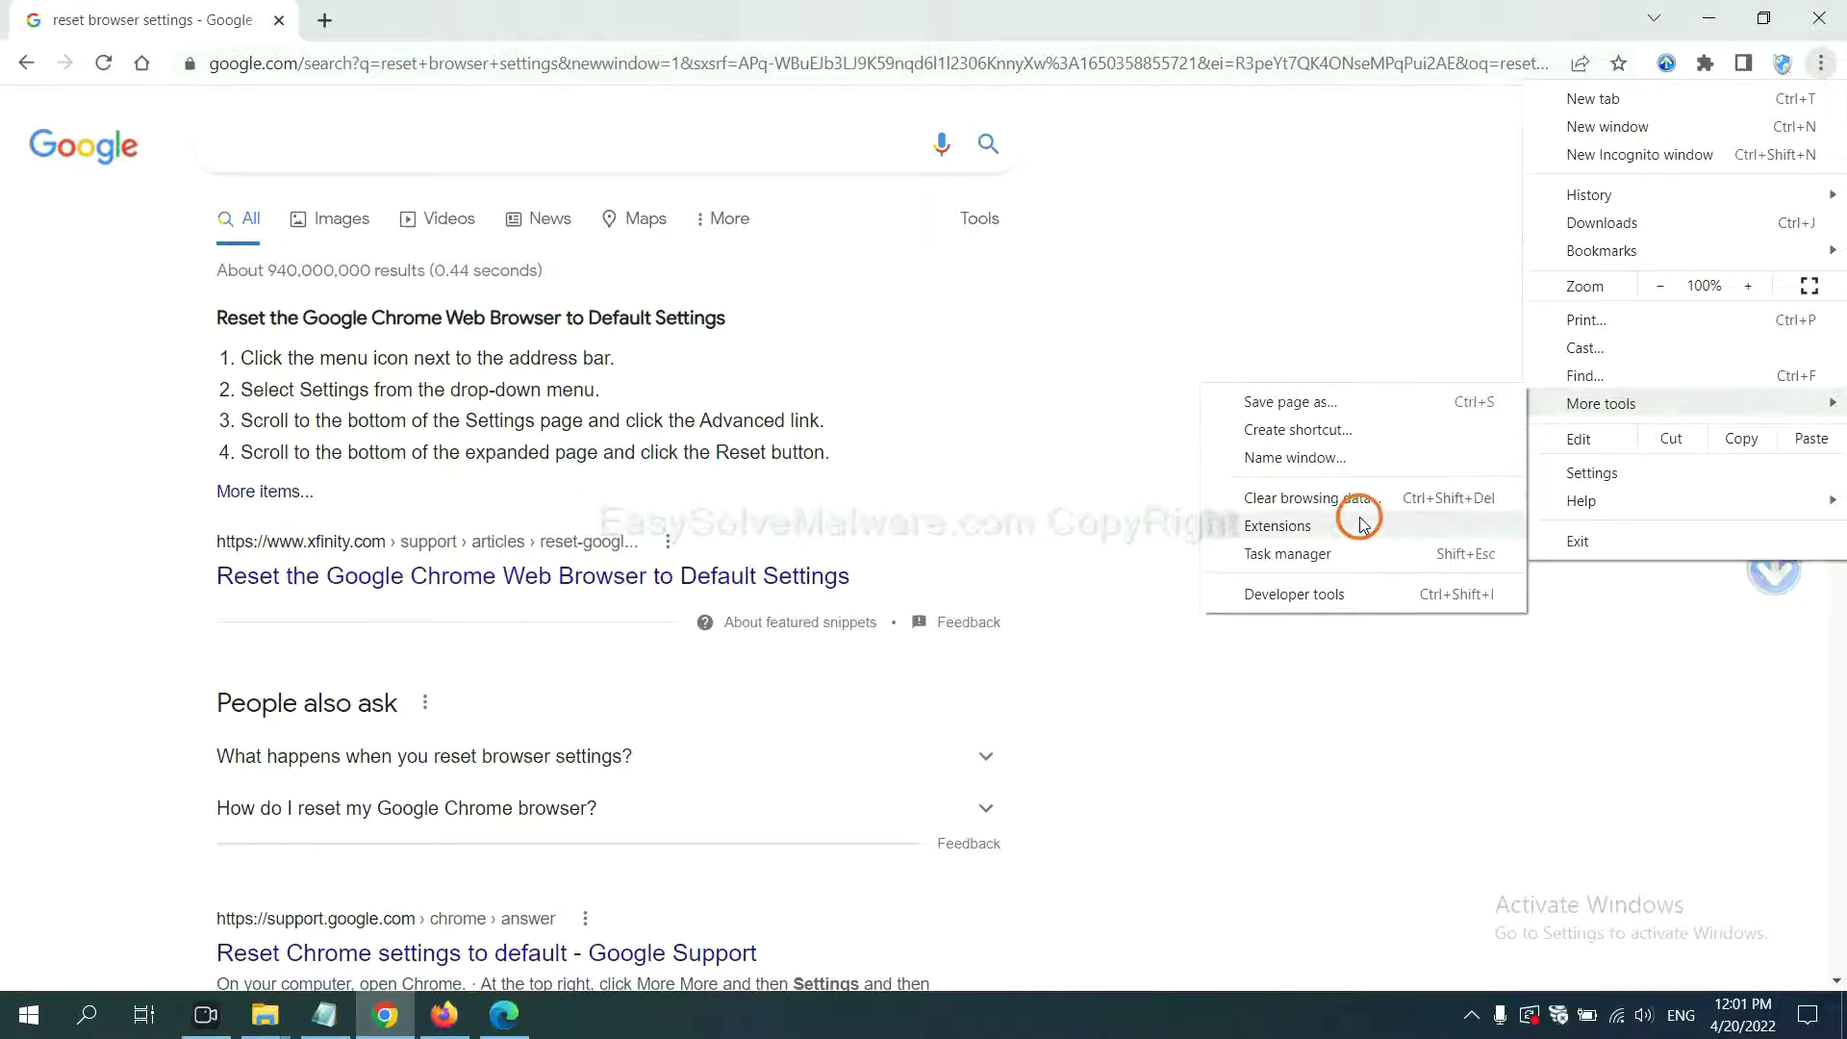
left_click(1278, 525)
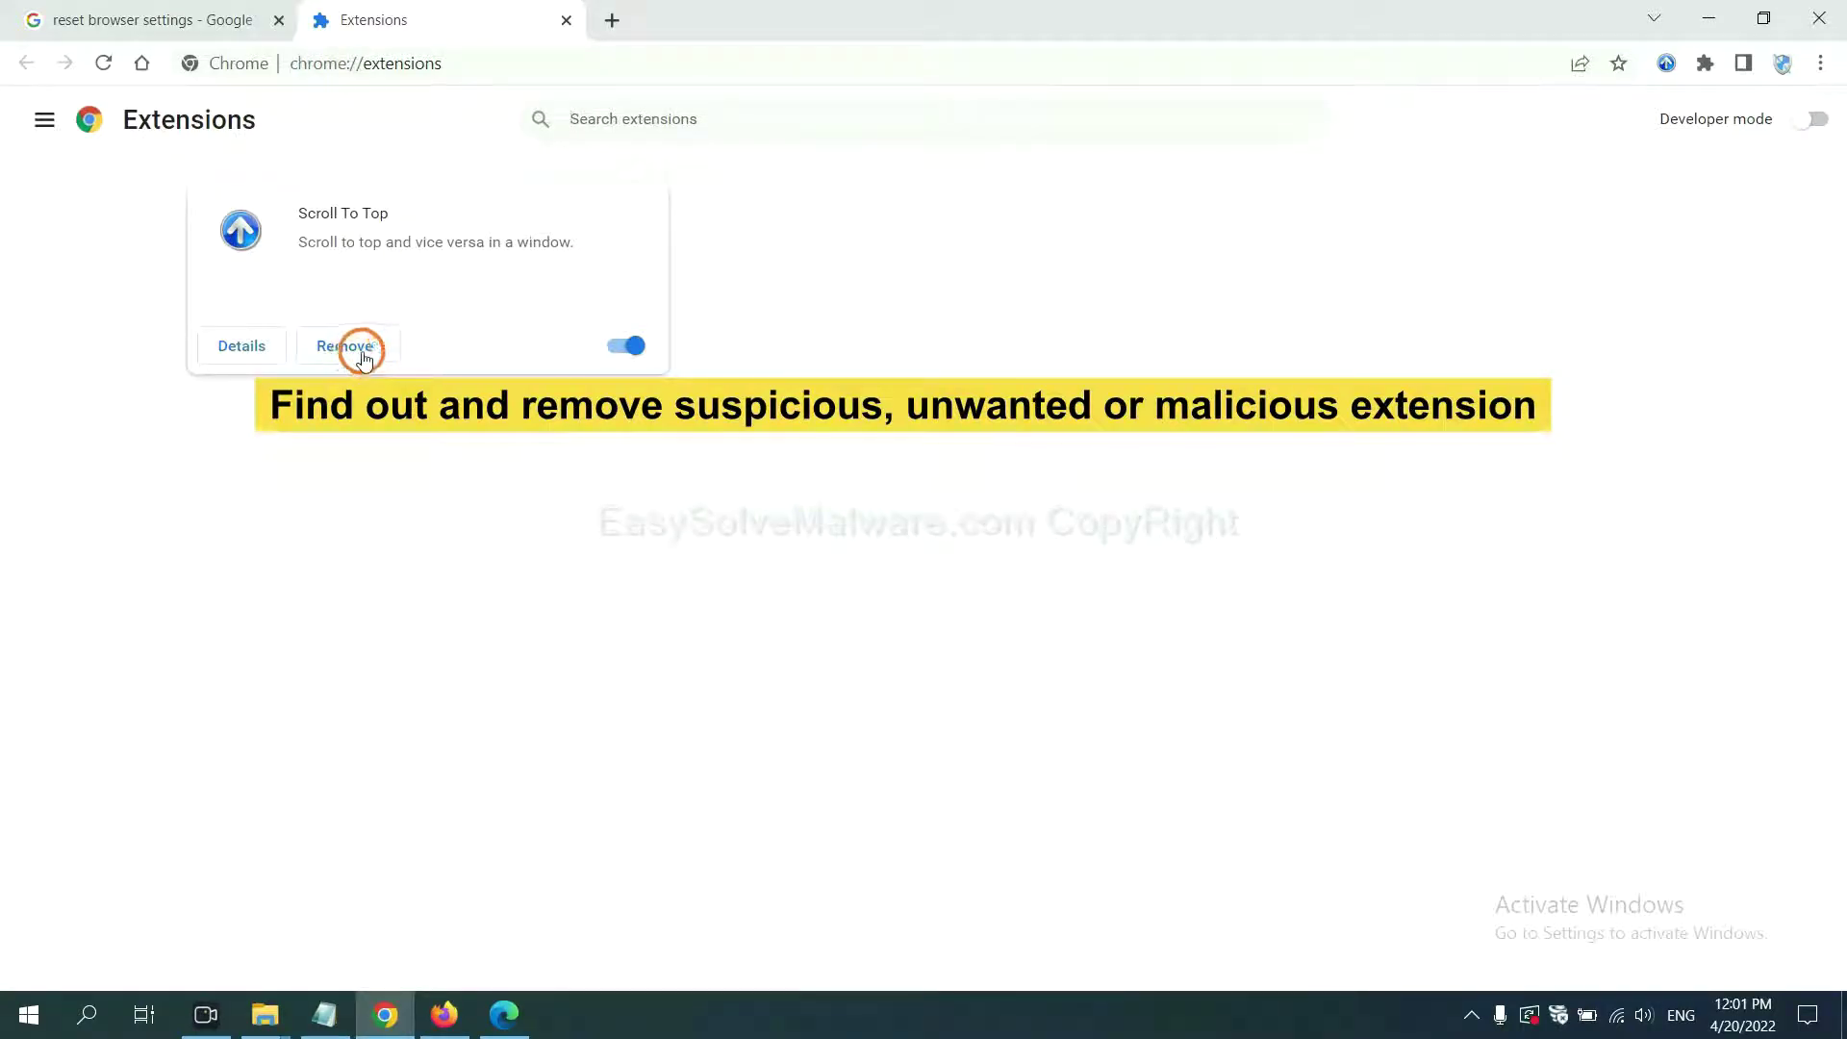
Step: Show the GIPHY for Firefox actions in Firefox's Add-ons and themes manager
left_click(442, 1015)
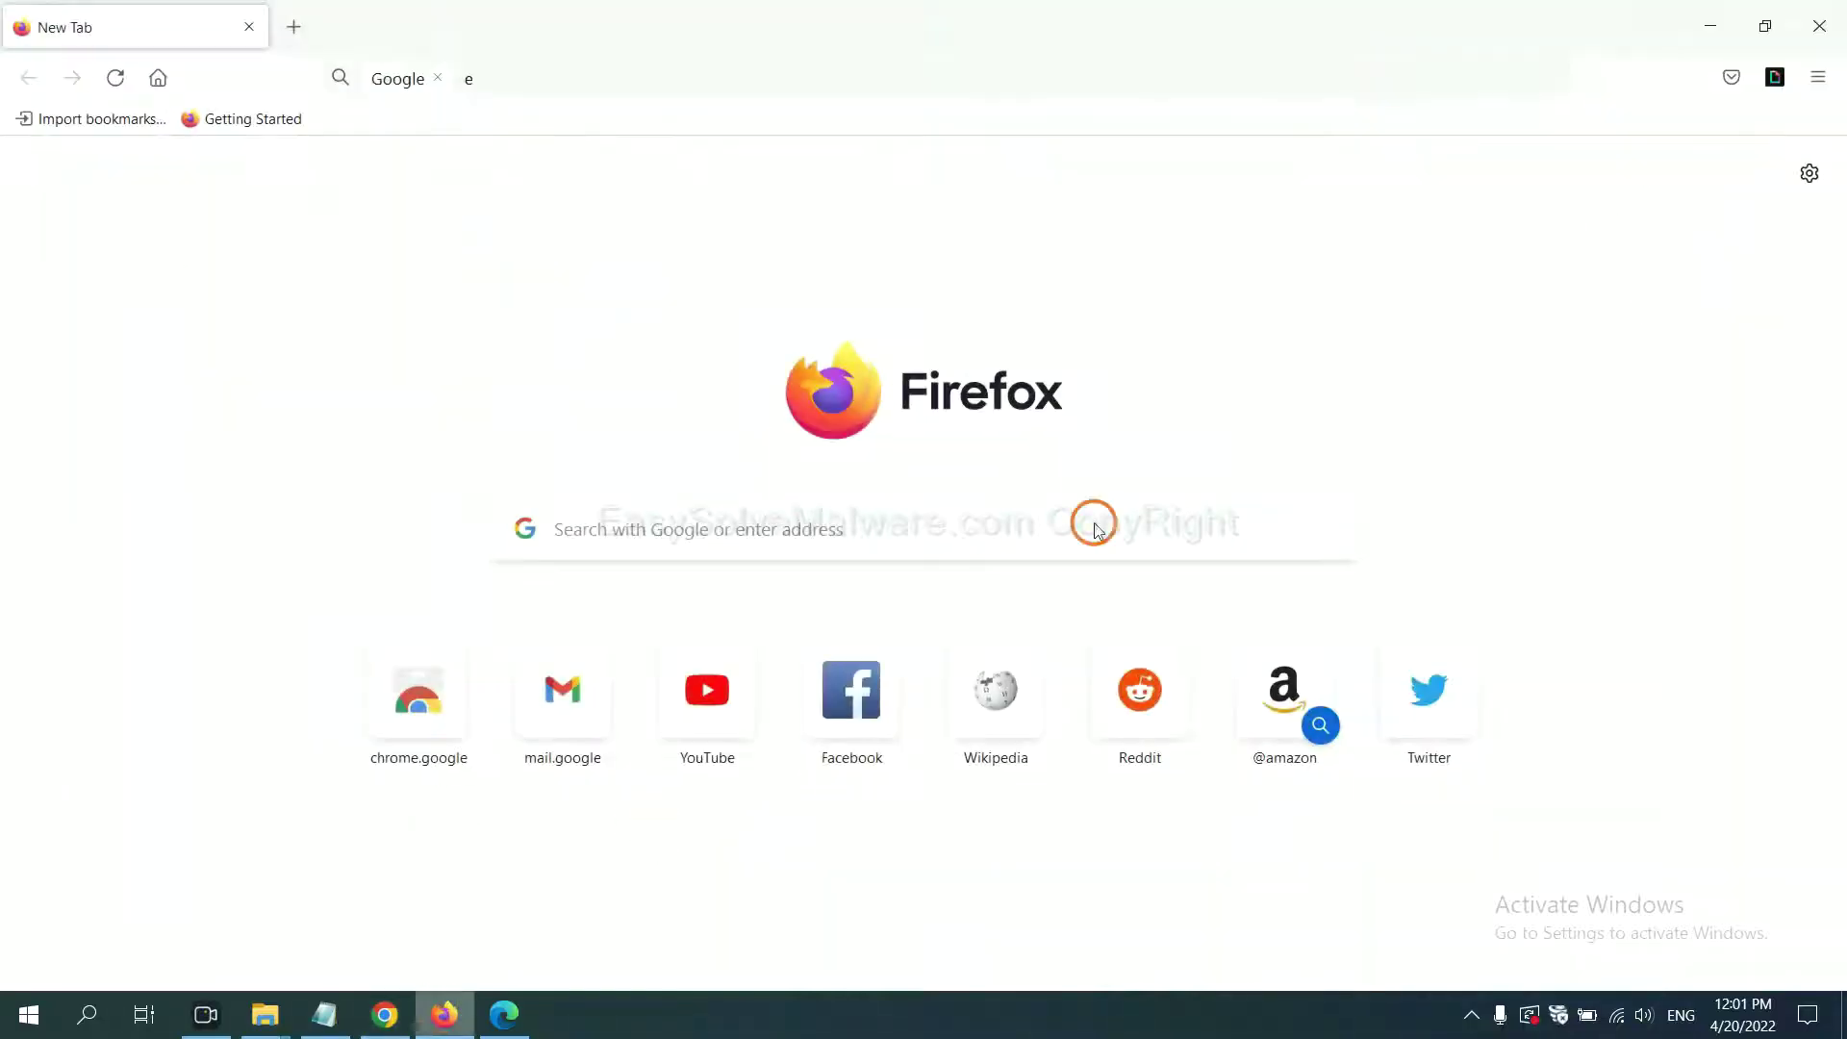
left_click(1823, 80)
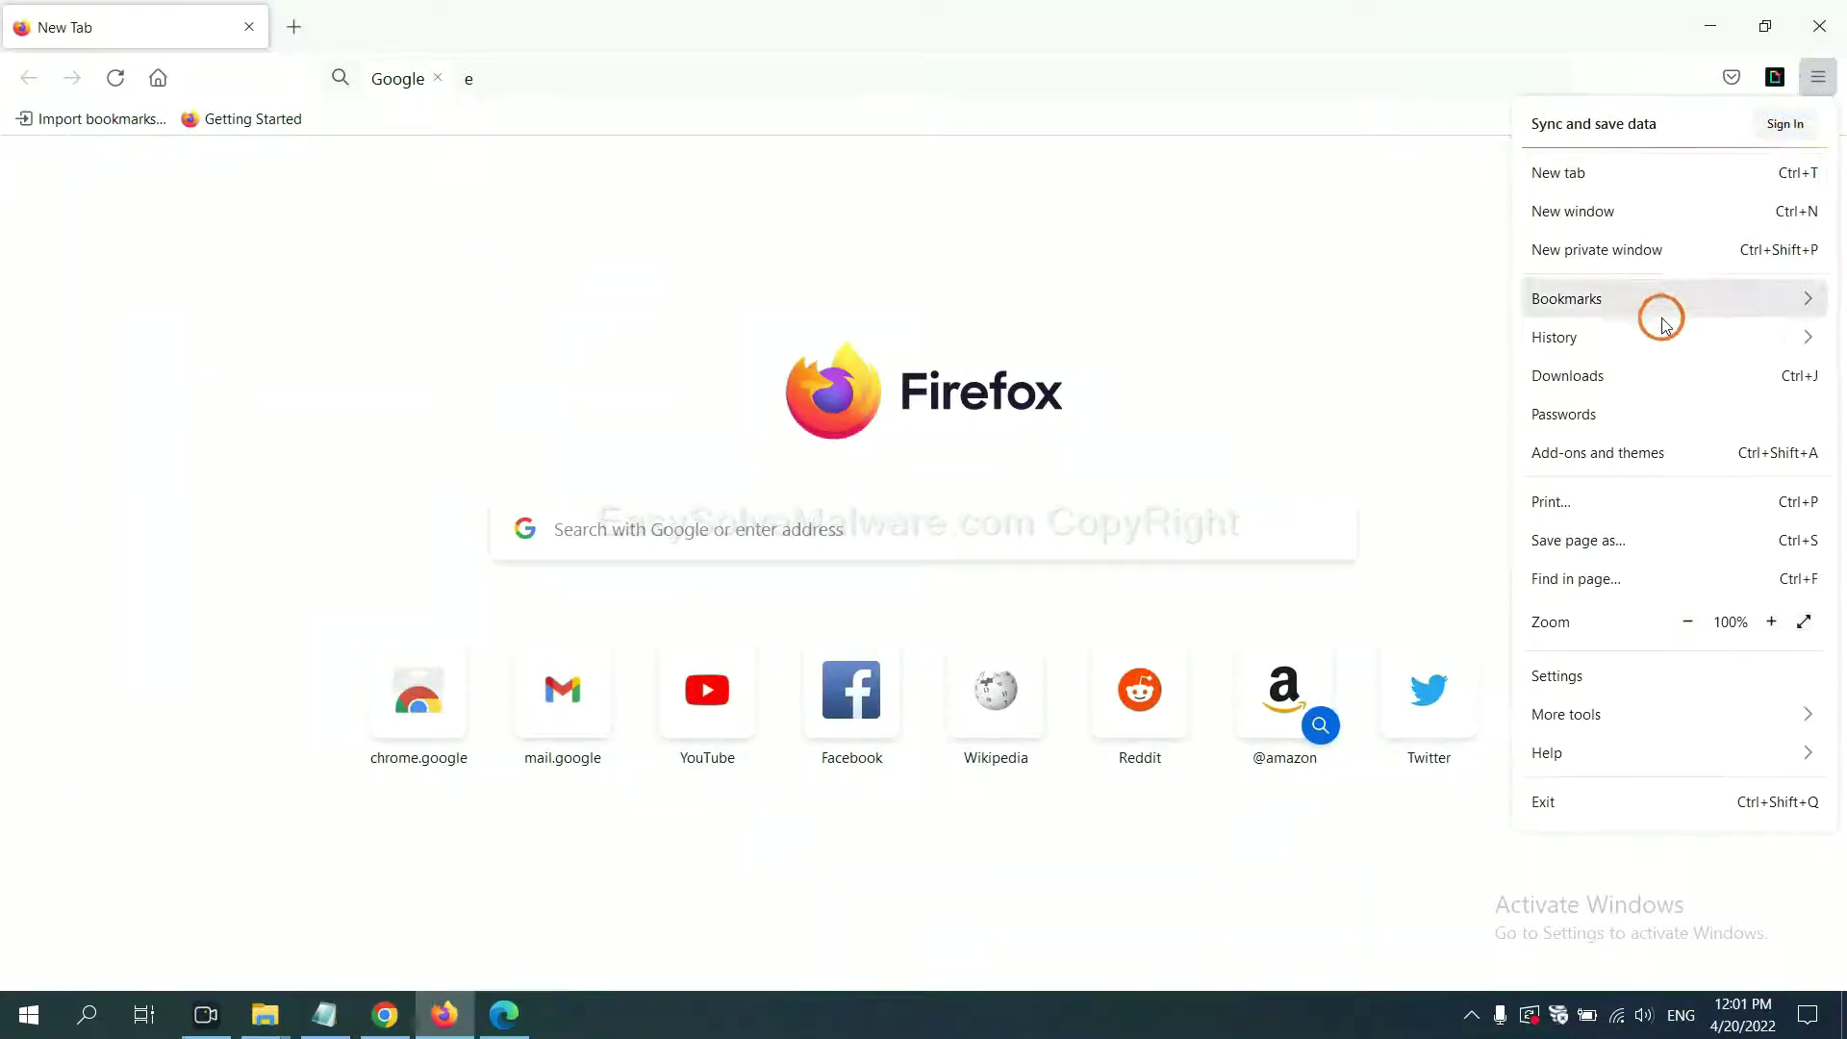
left_click(1615, 459)
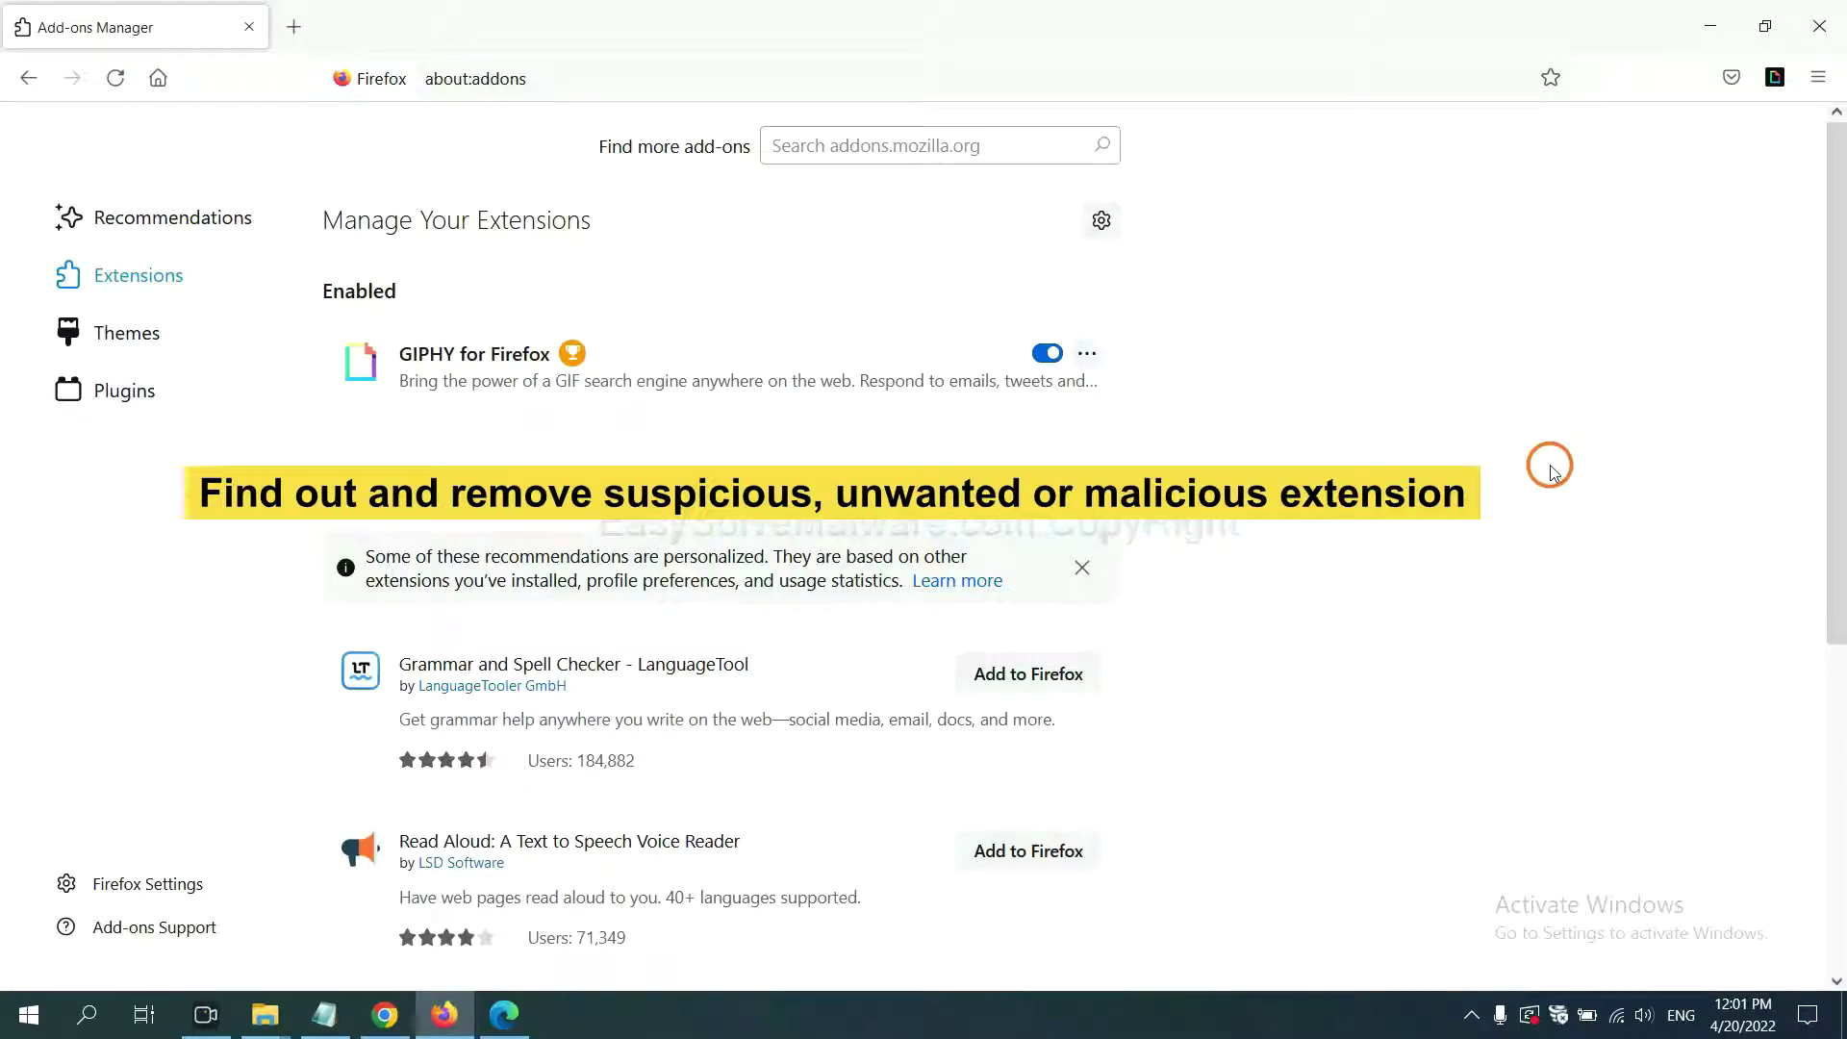
left_click(1085, 355)
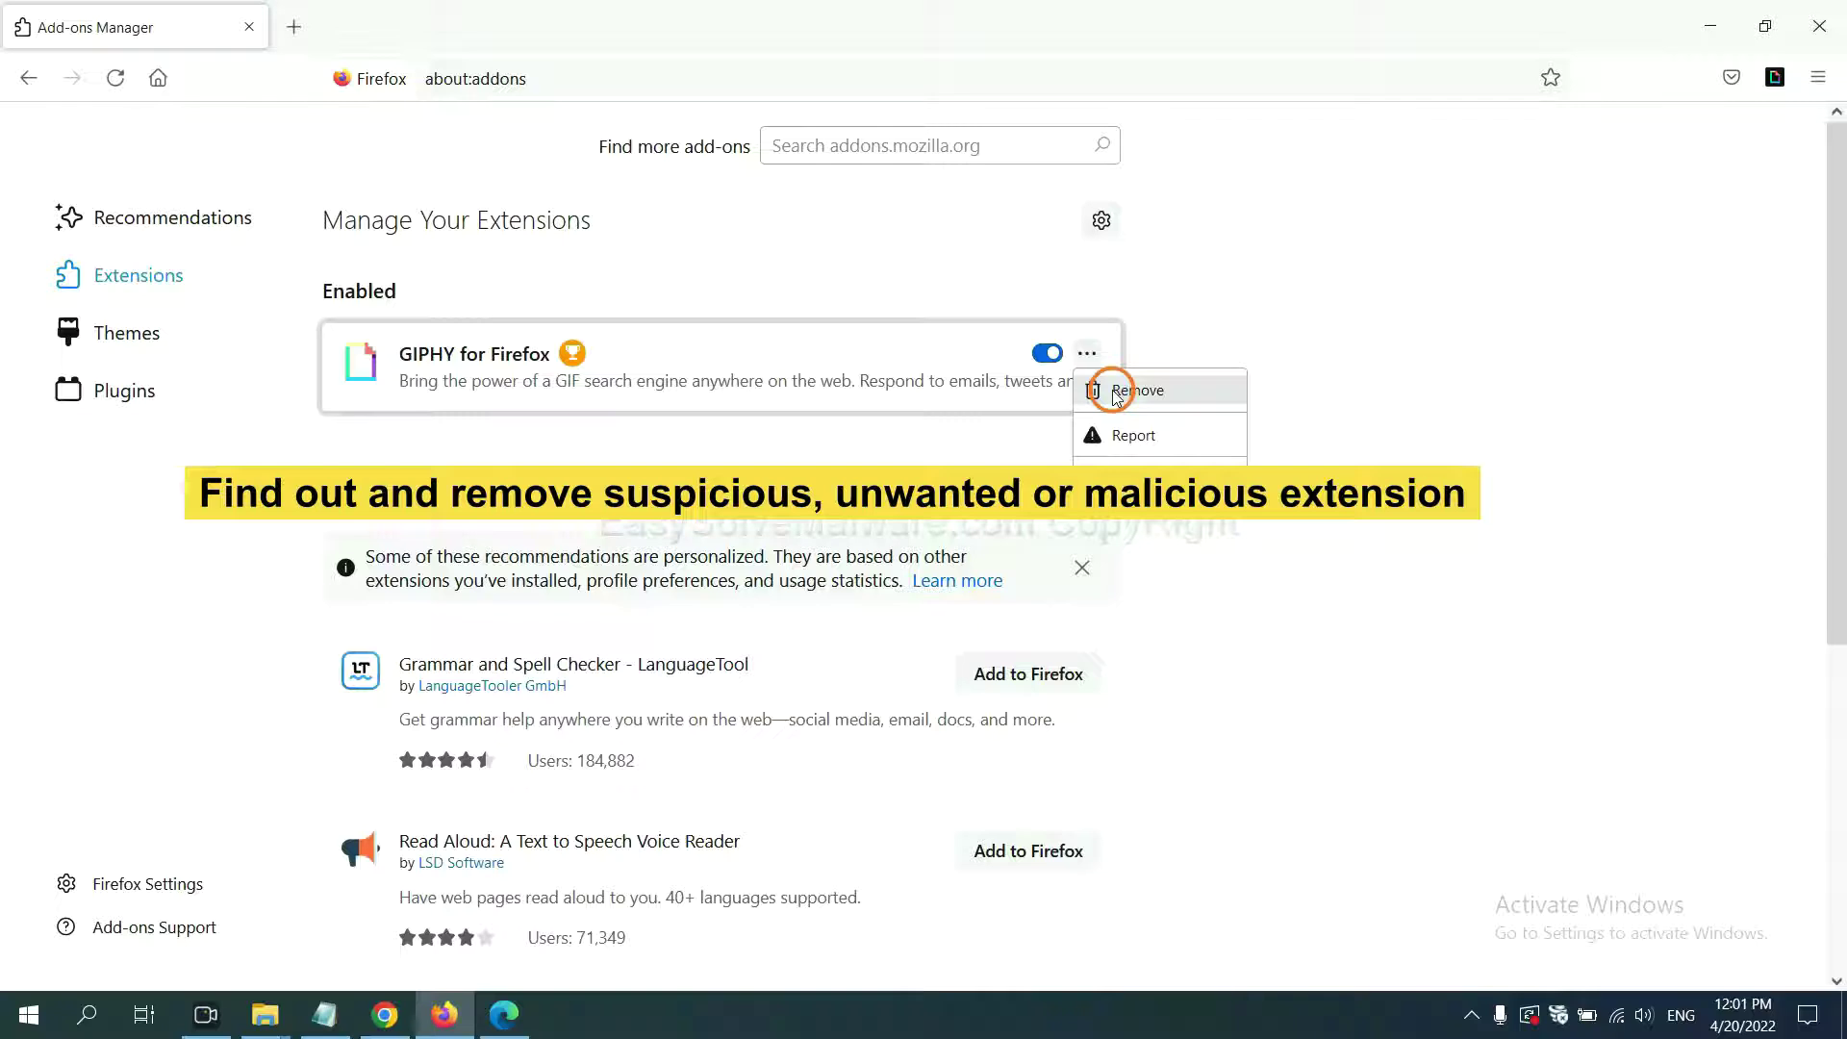
left_click(502, 1018)
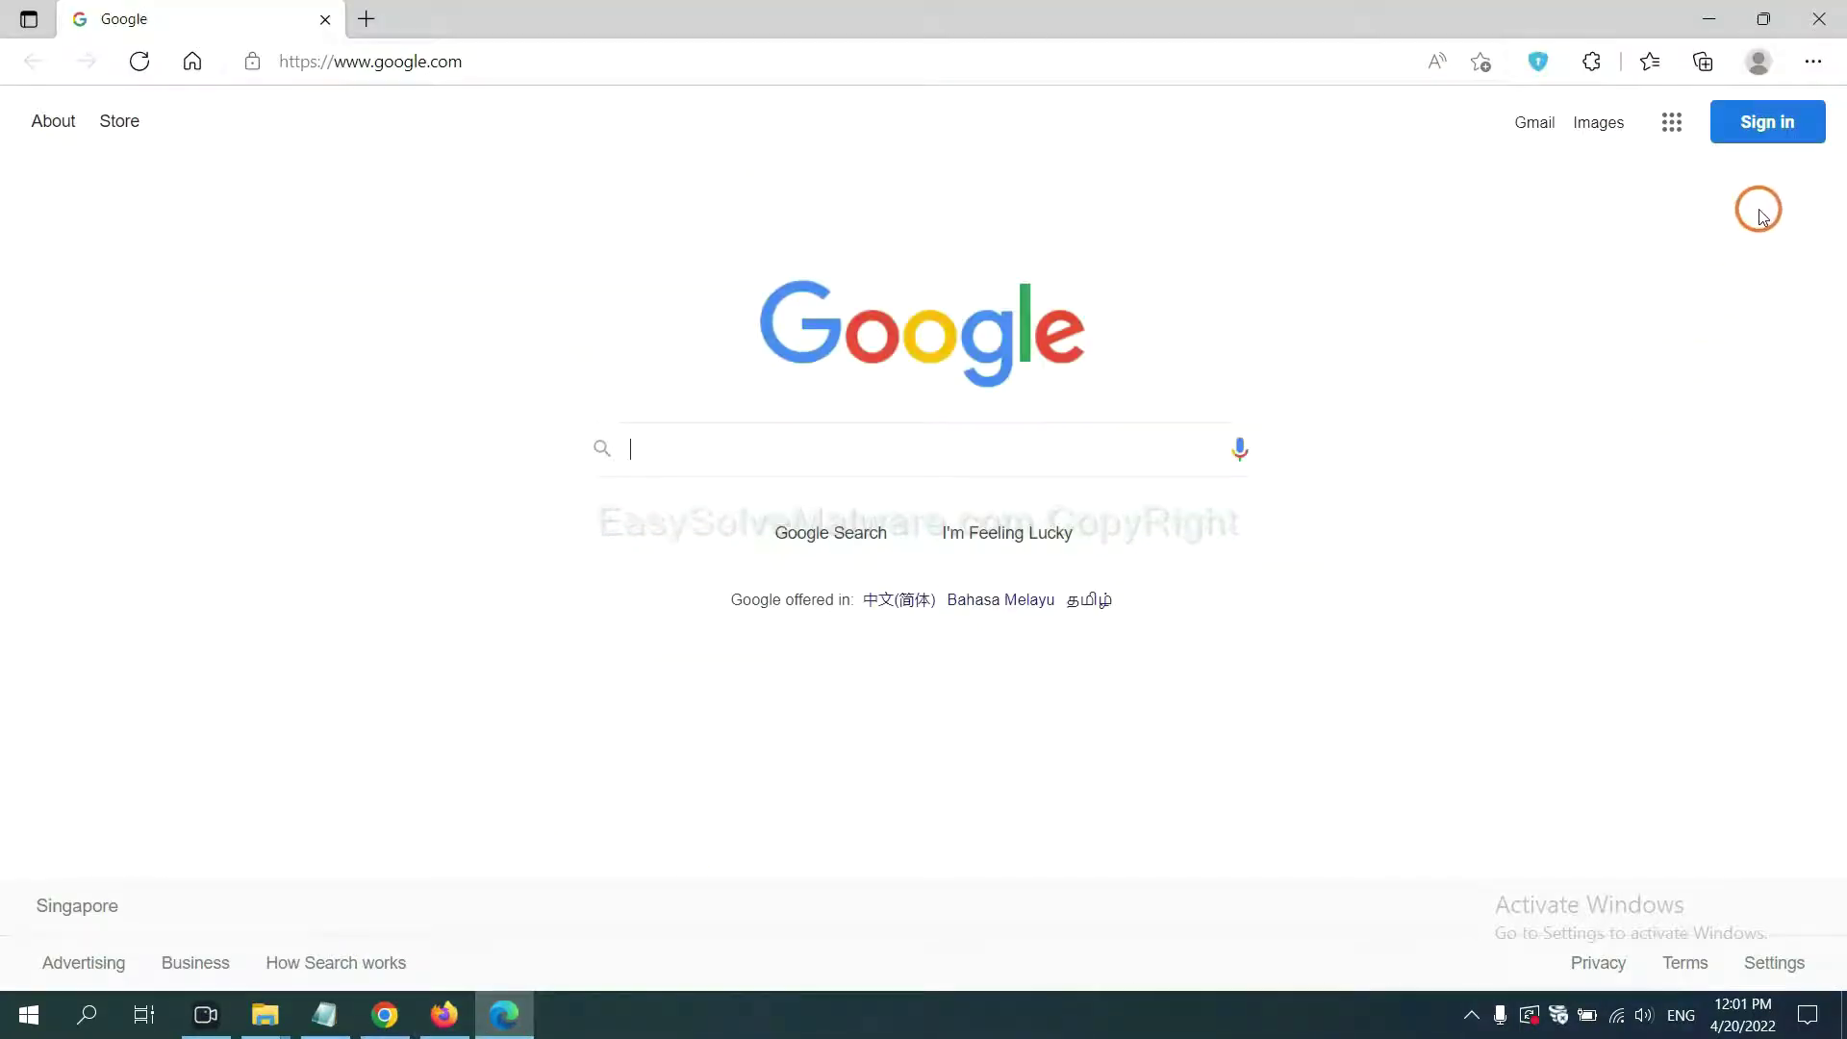
Step: Remove the ArcVpn Free Fast VPN Proxy extension from Edge's Manage extensions page
left_click(1809, 64)
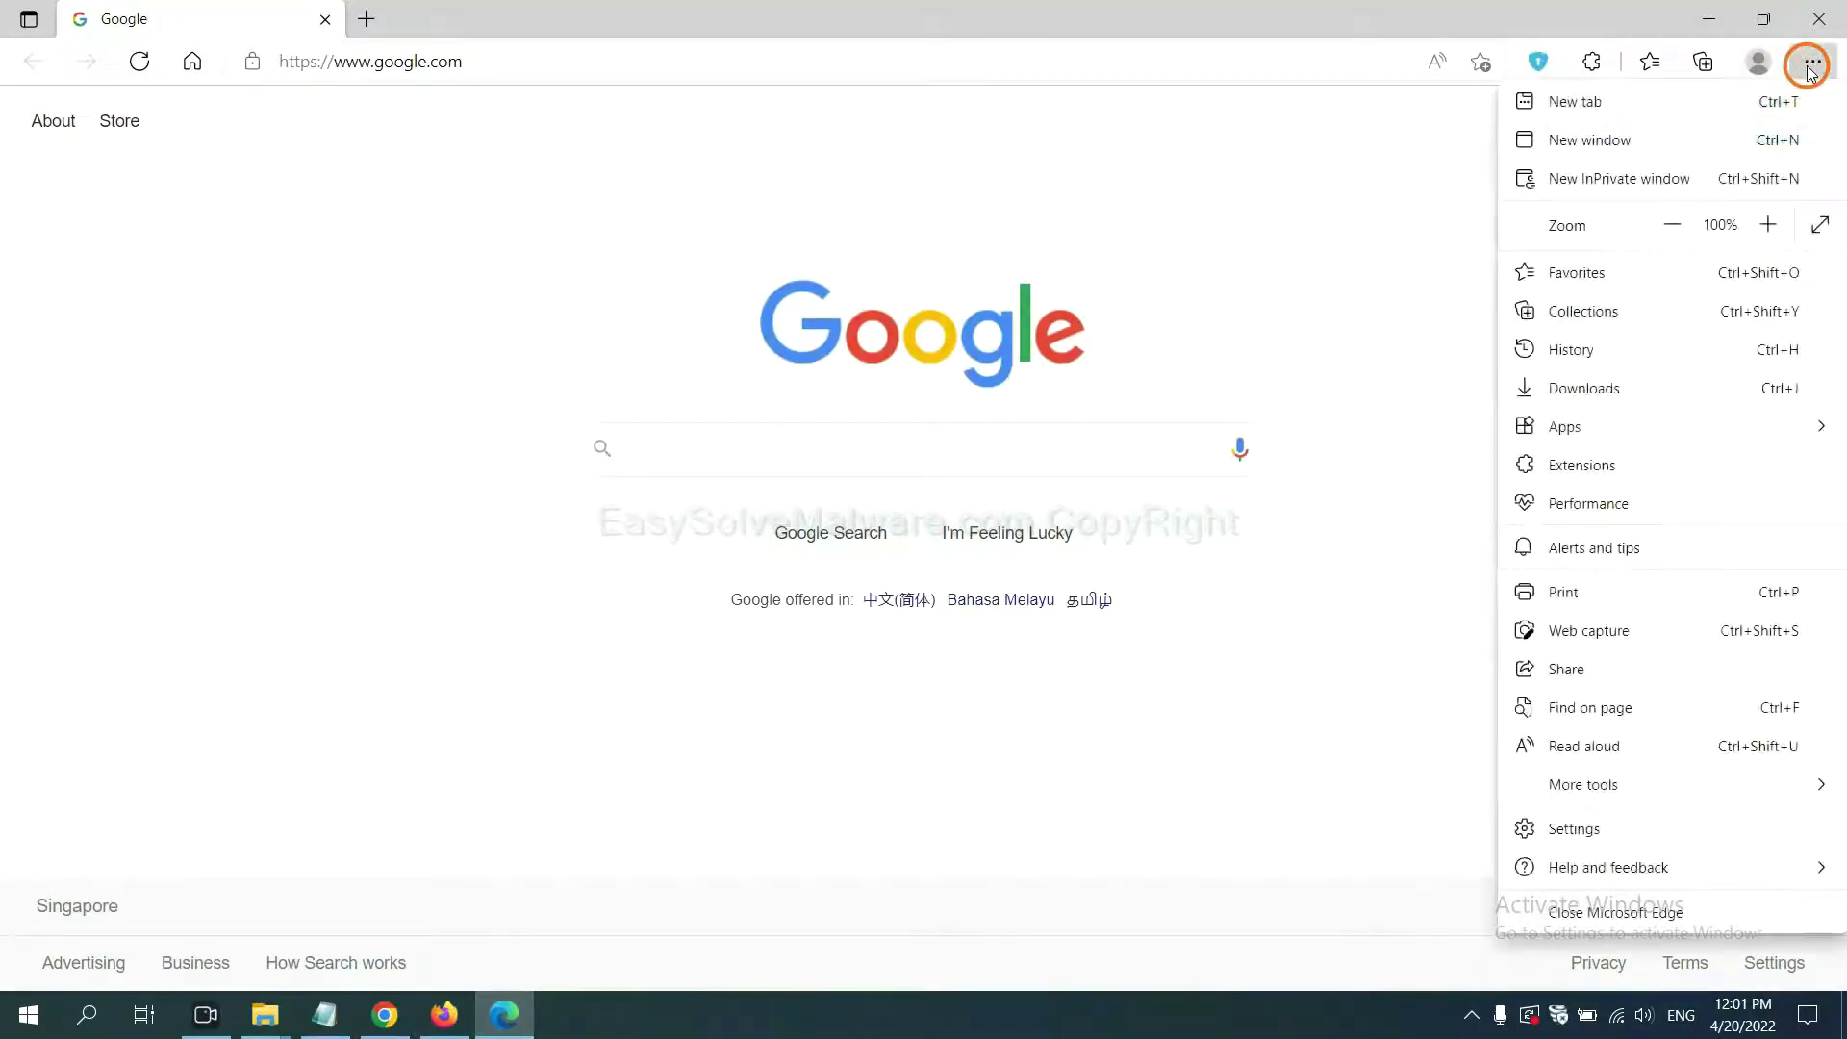
right_click(1590, 463)
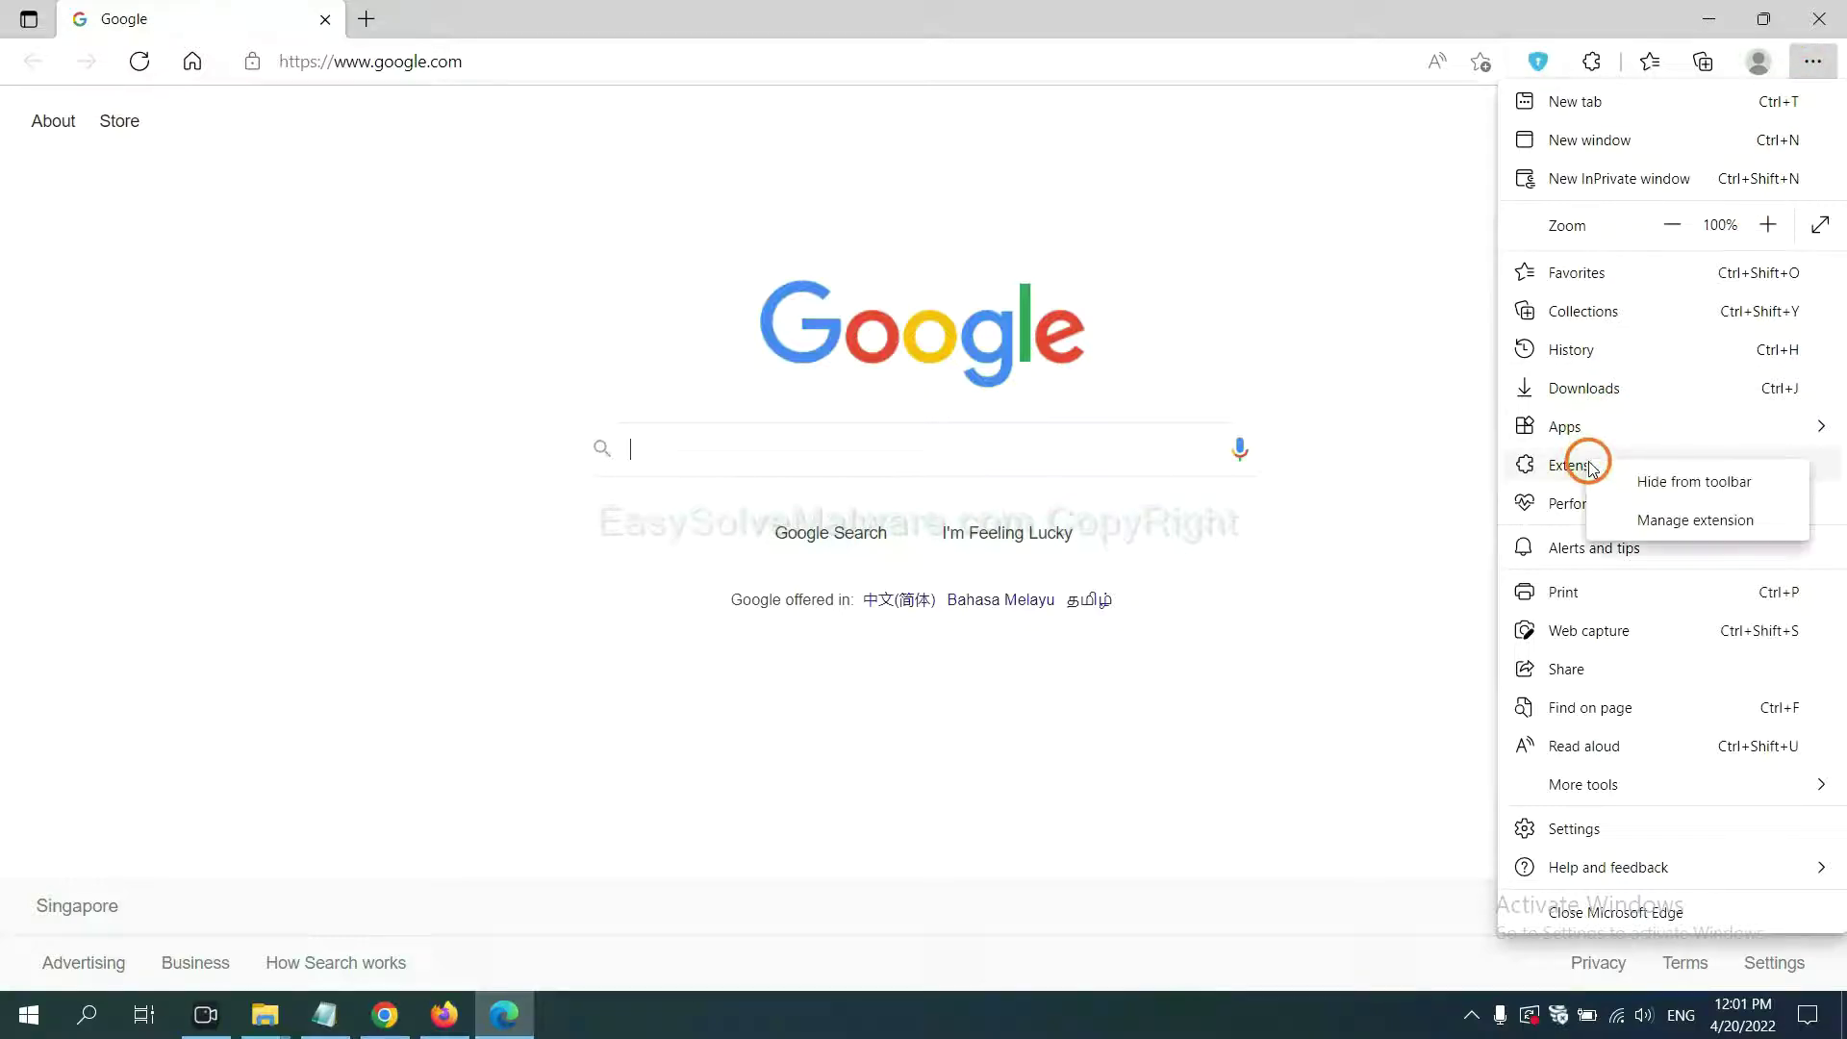
left_click(1658, 521)
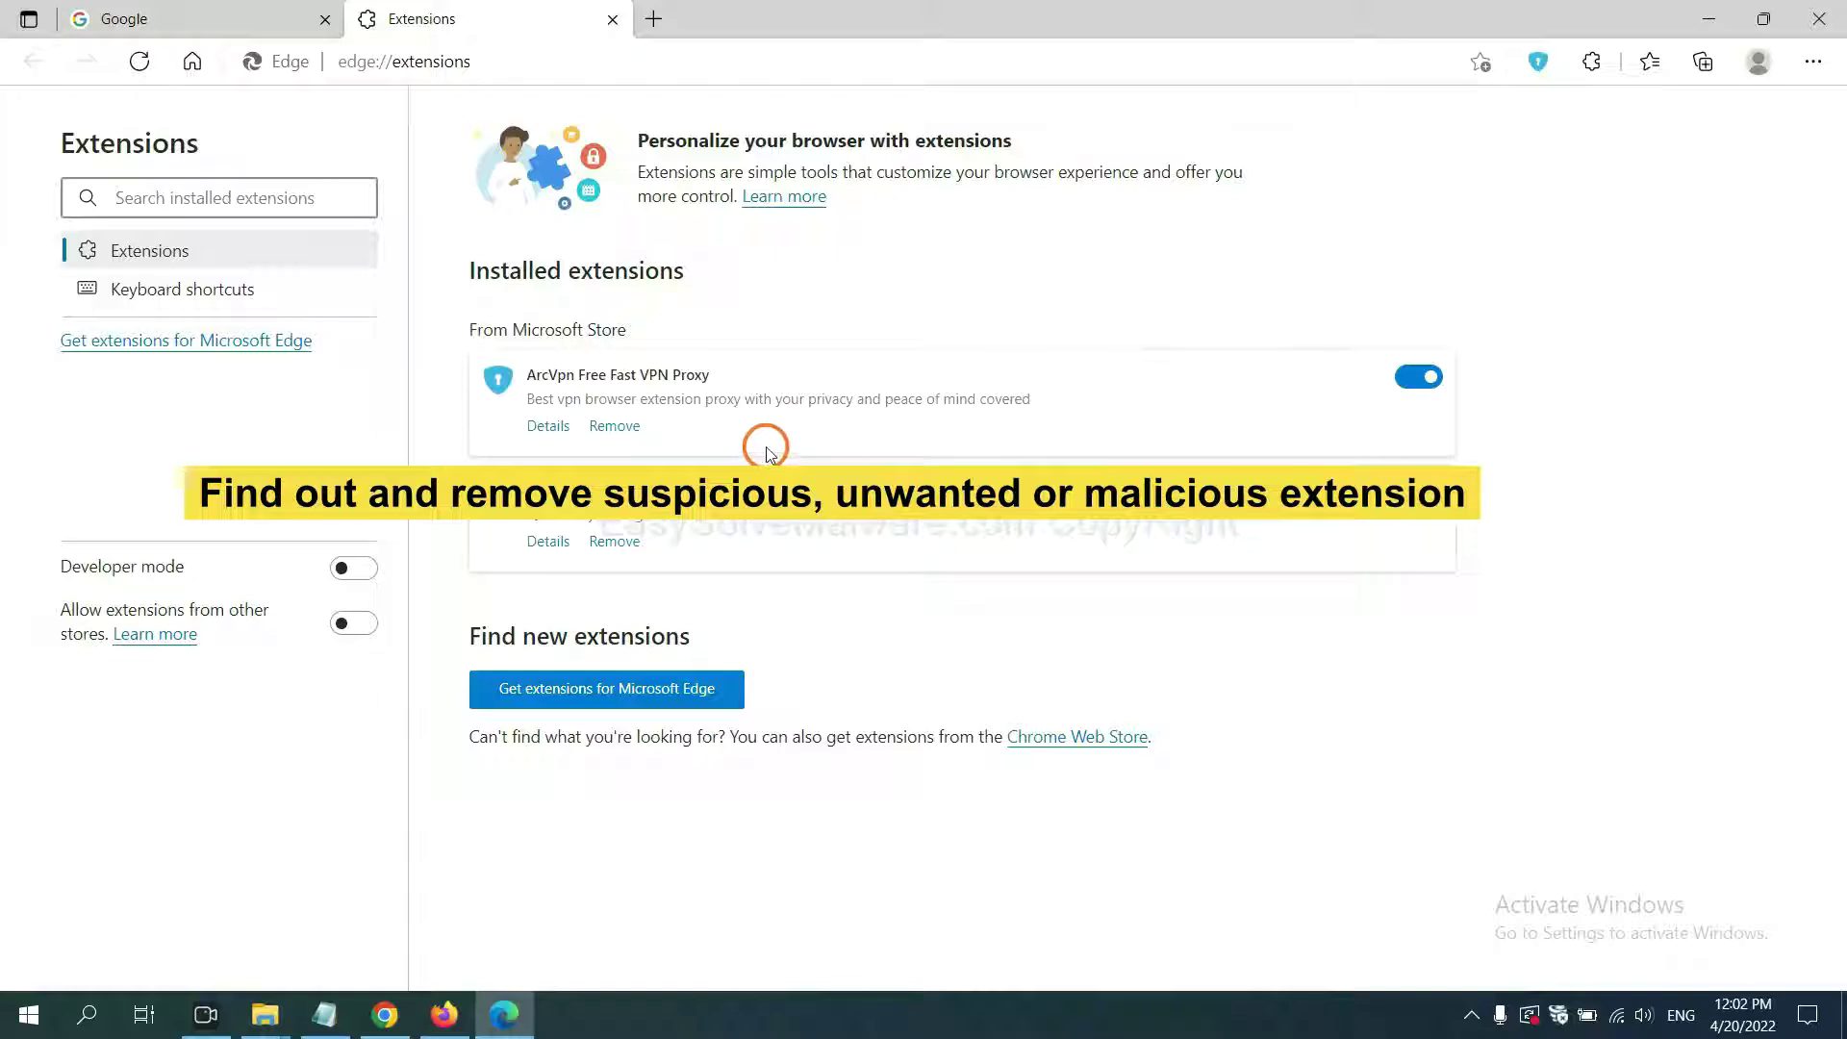
left_click(616, 426)
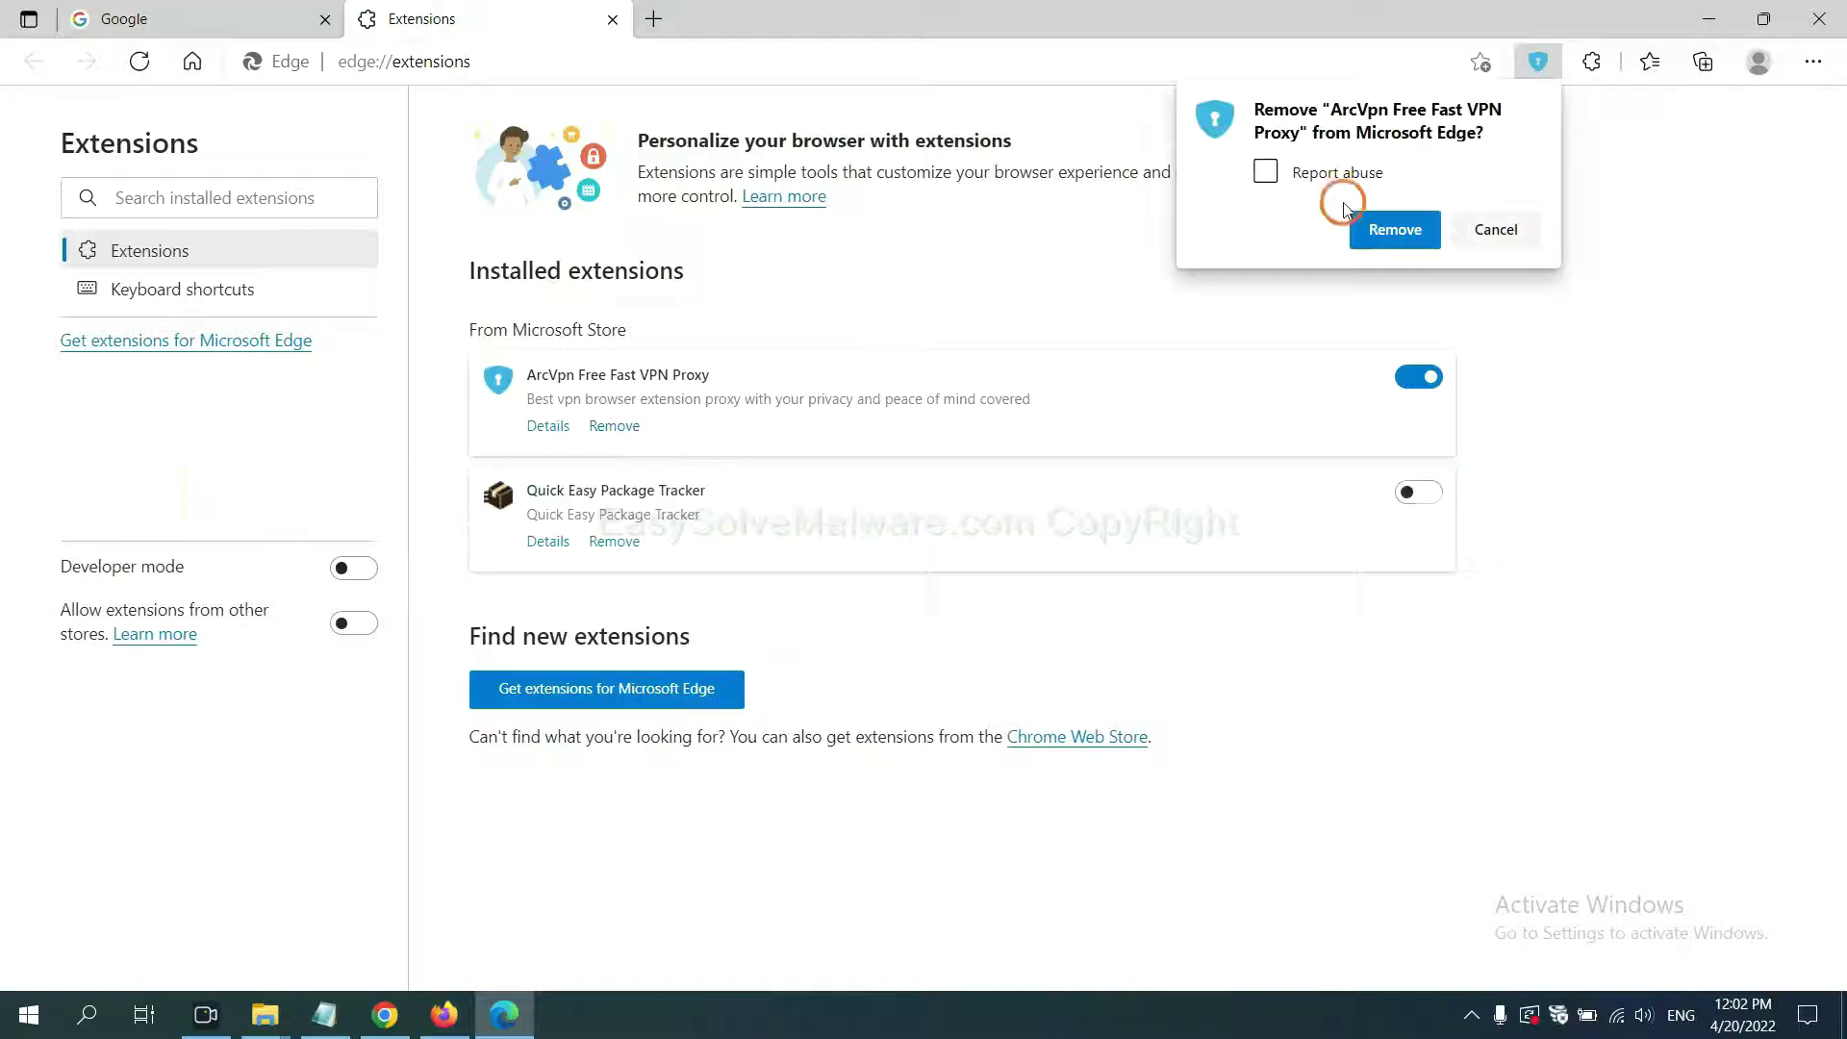
left_click(1382, 231)
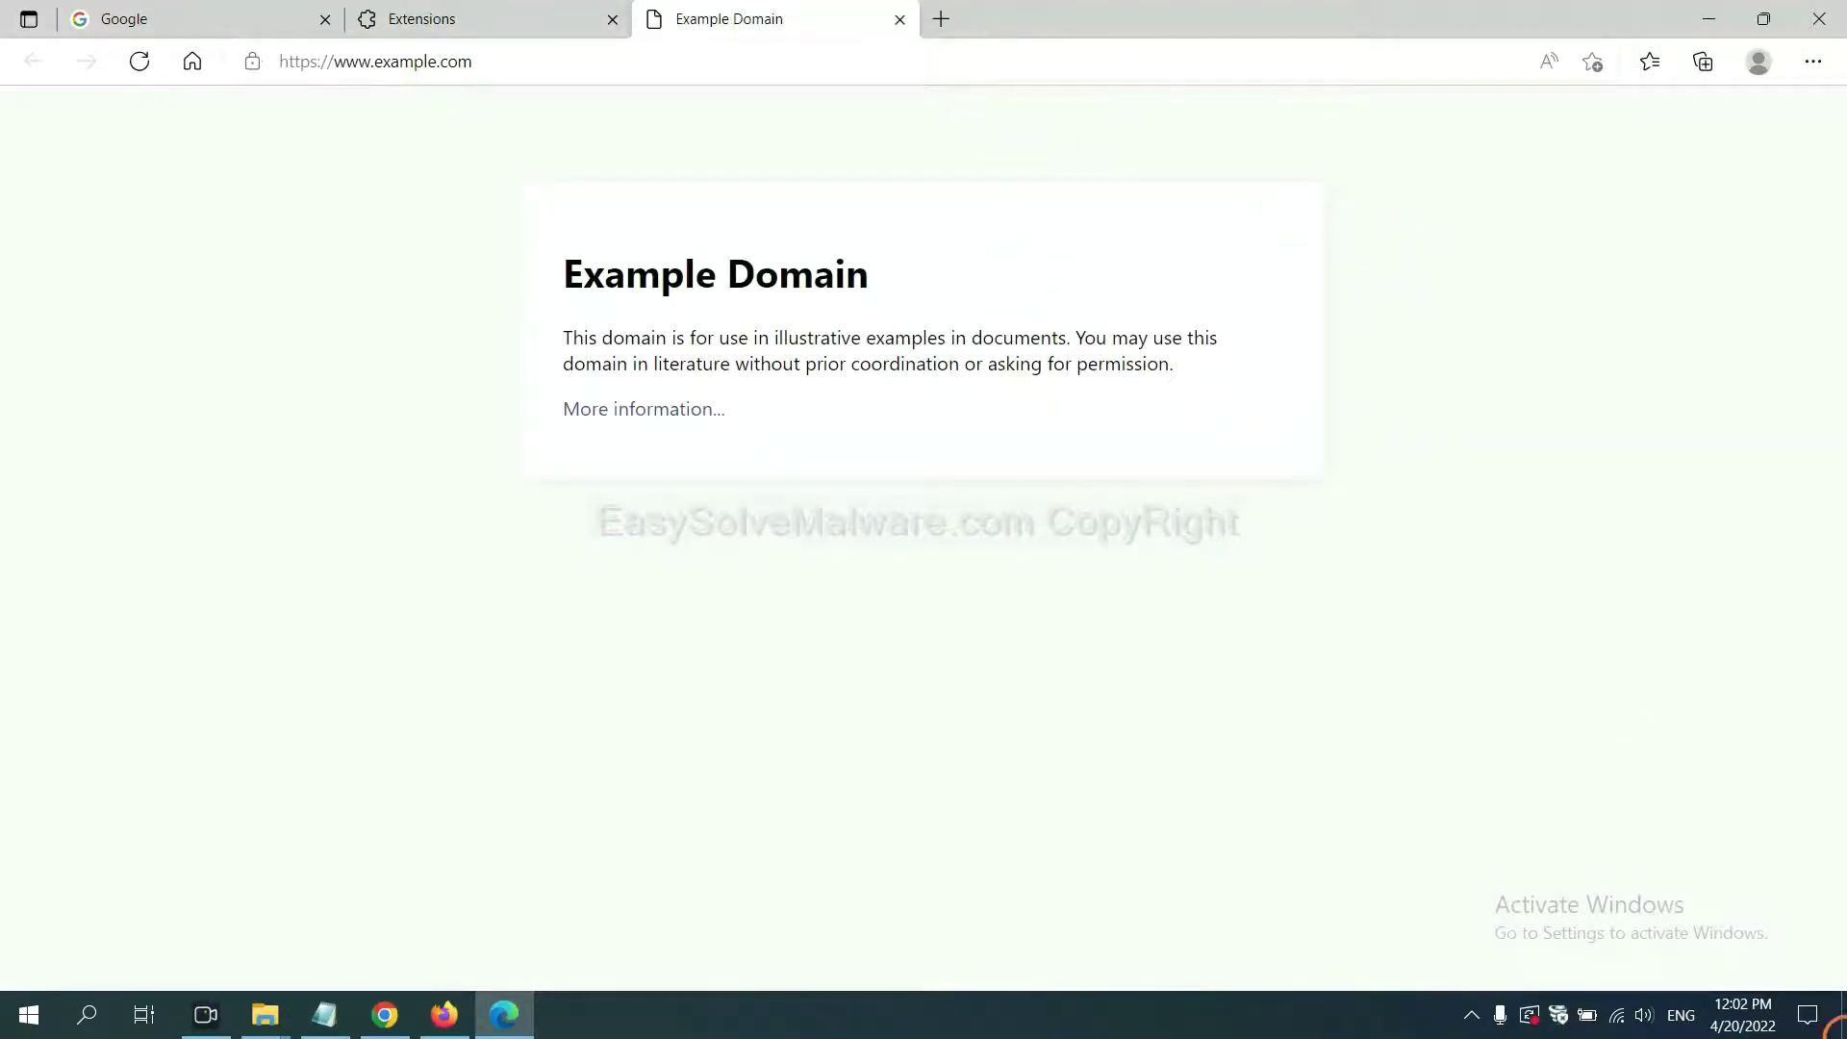
left_click(1839, 1028)
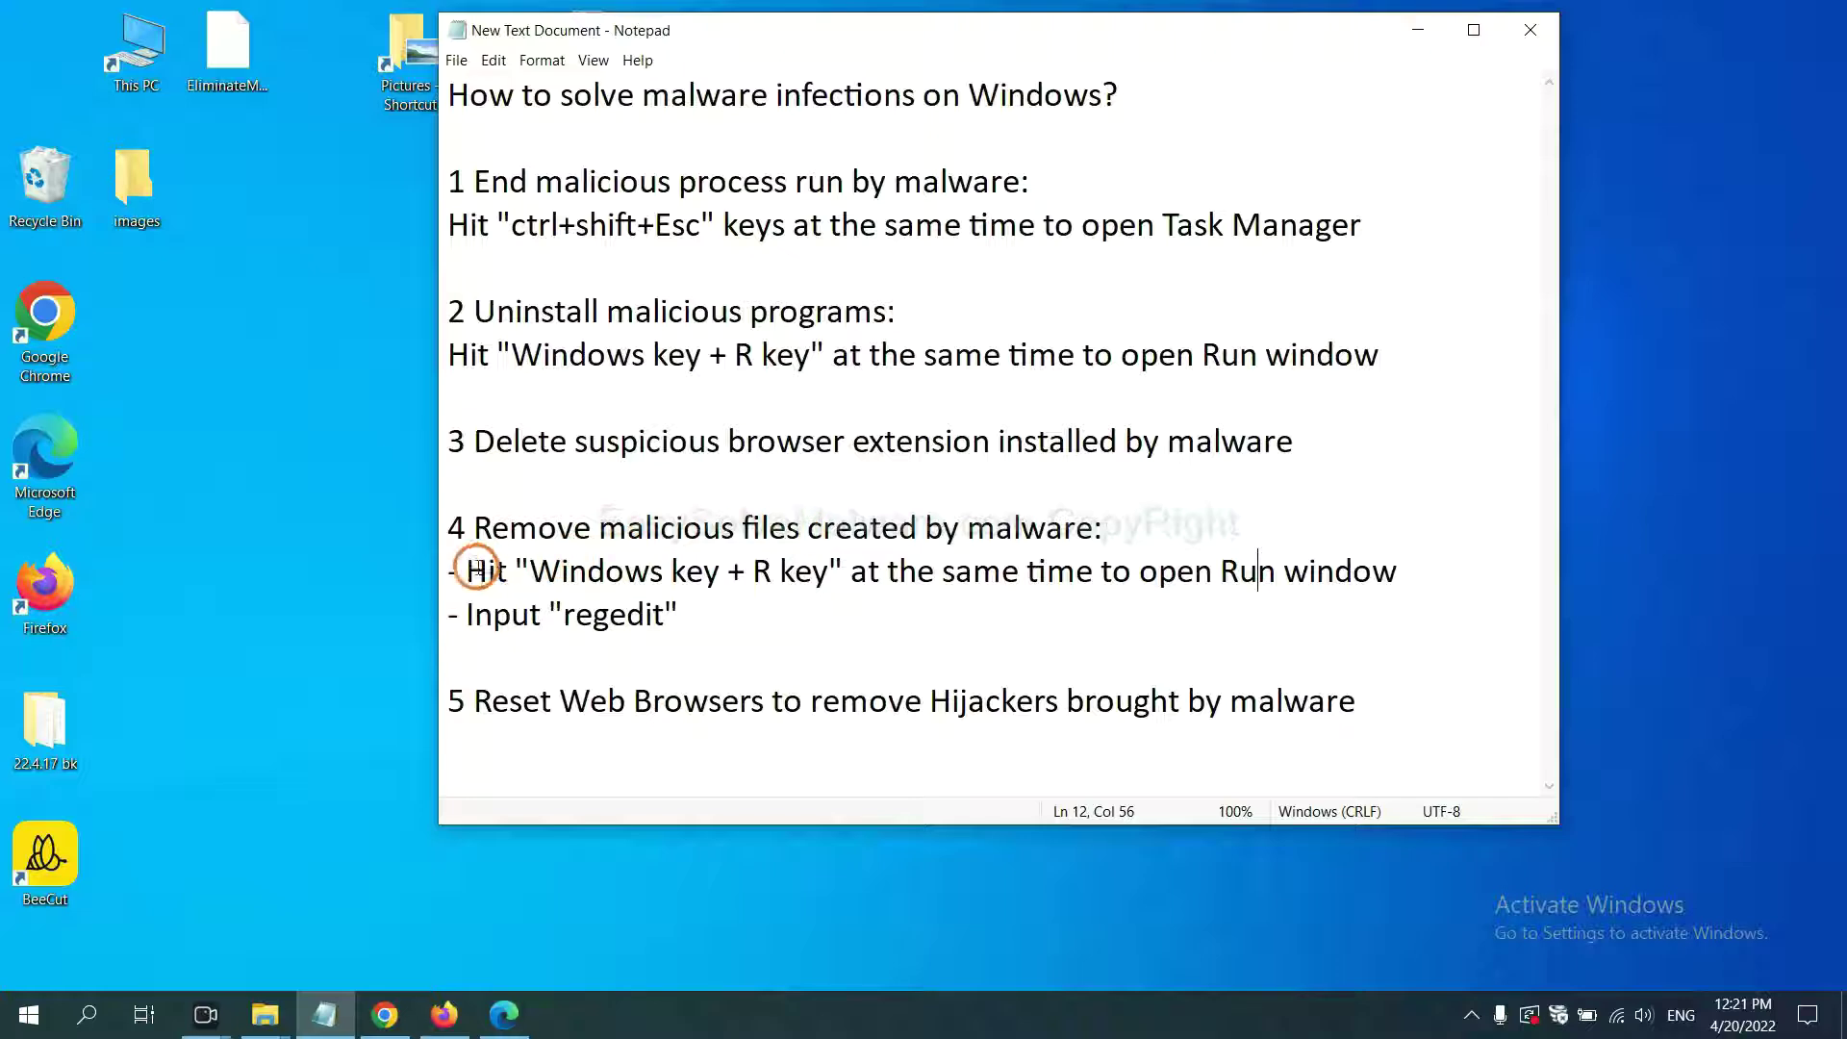
Step: Review step 4 of the notes, then launch regedit from the Run box
left_click_drag(469, 572, 1040, 615)
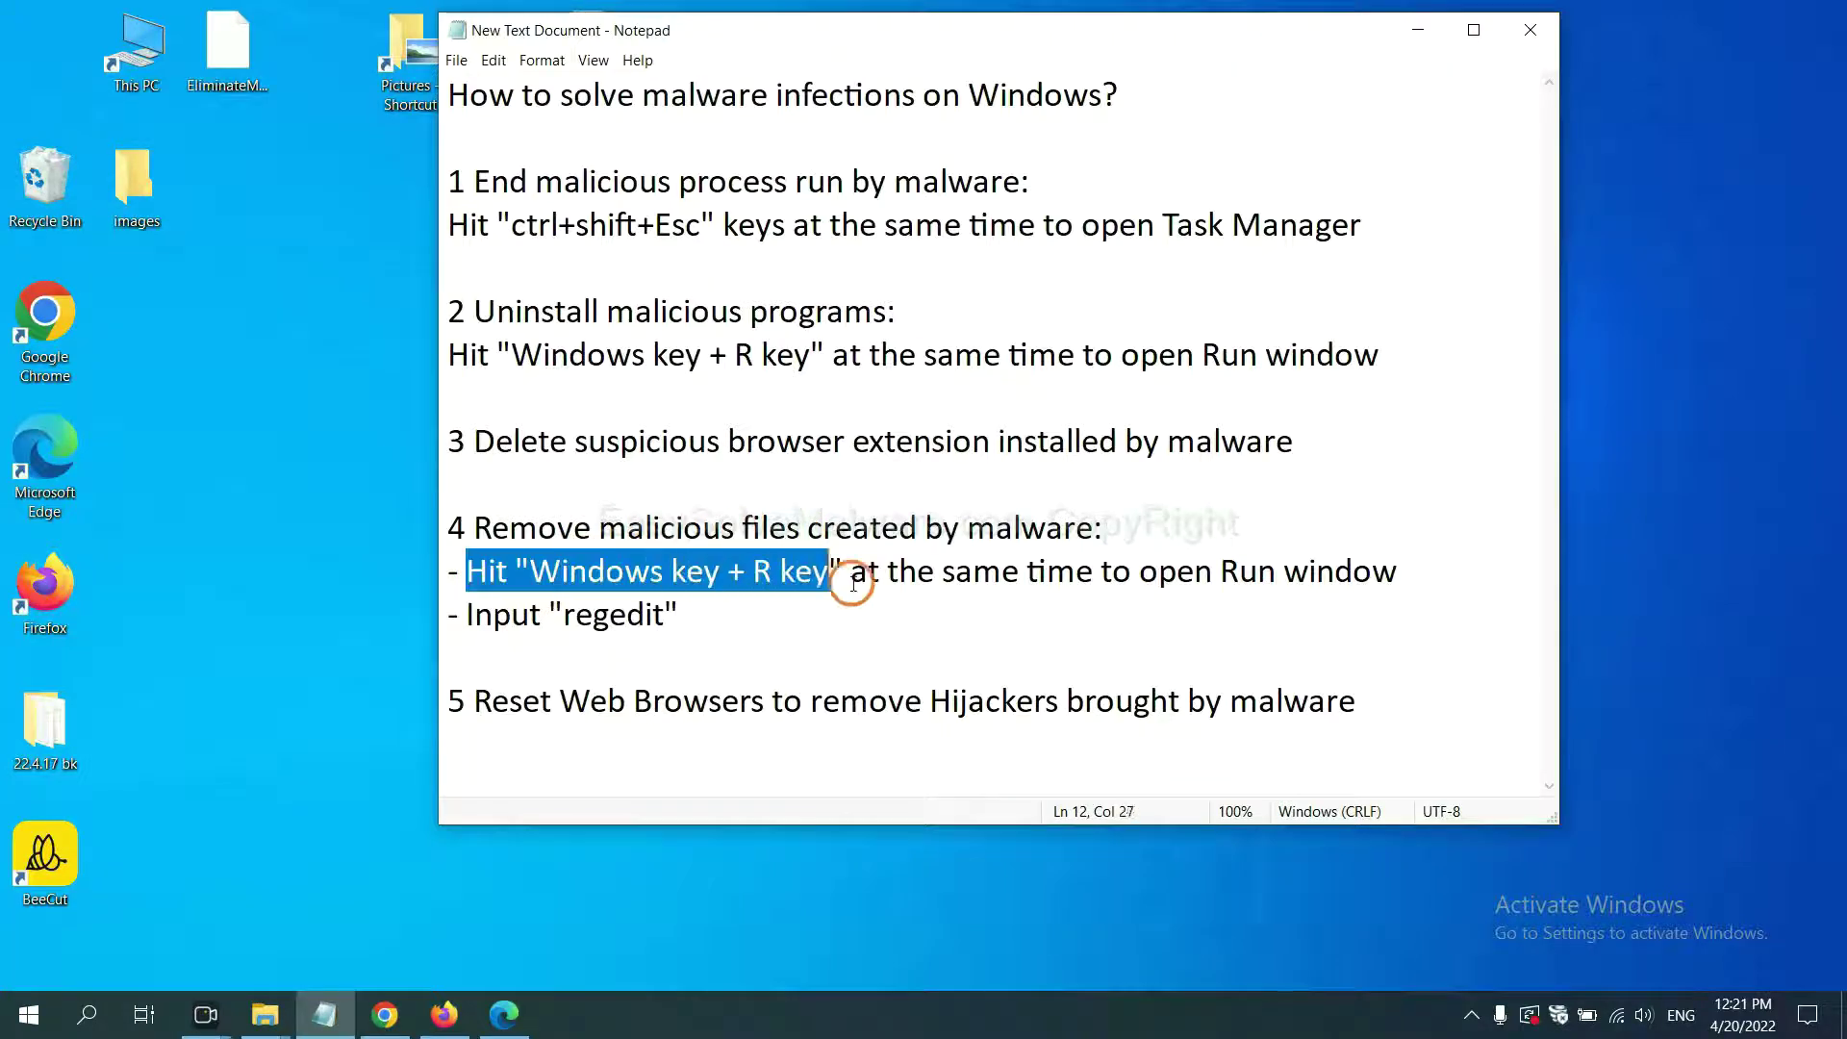
left_click(1075, 578)
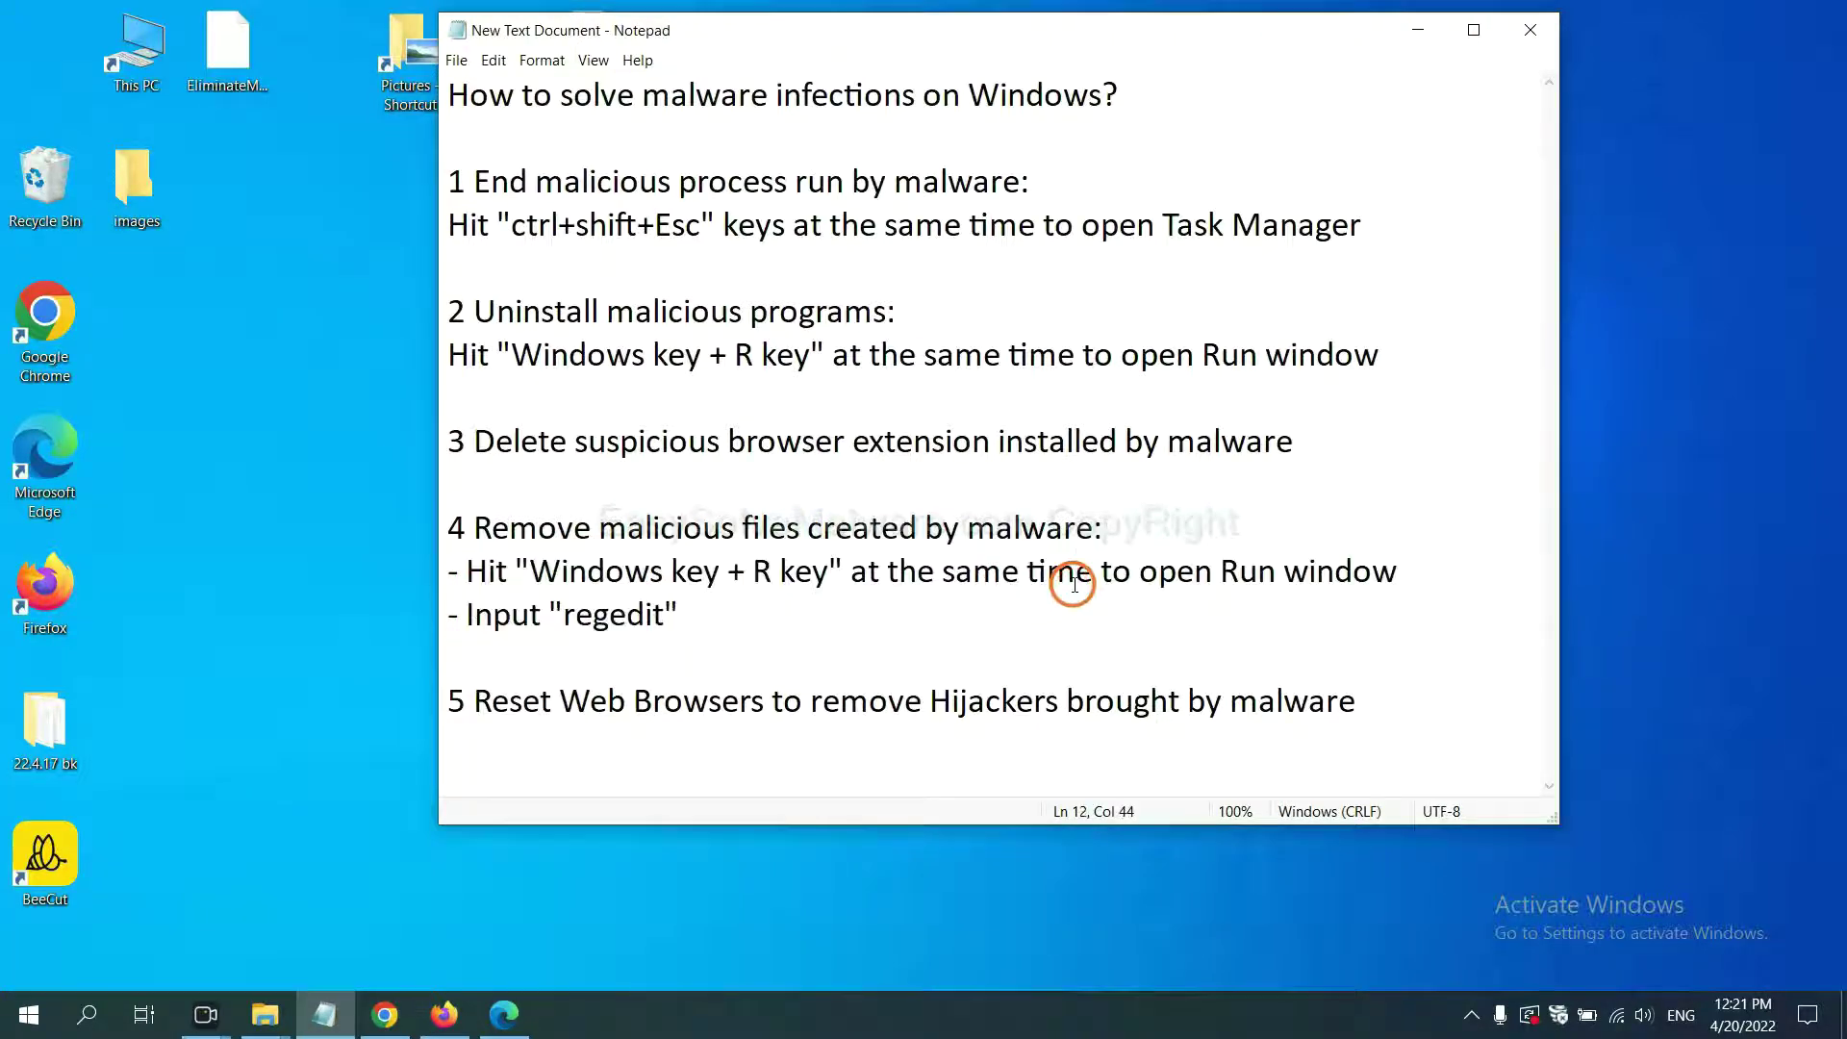
key("super+r")
left_click_drag(346, 734, 1454, 409)
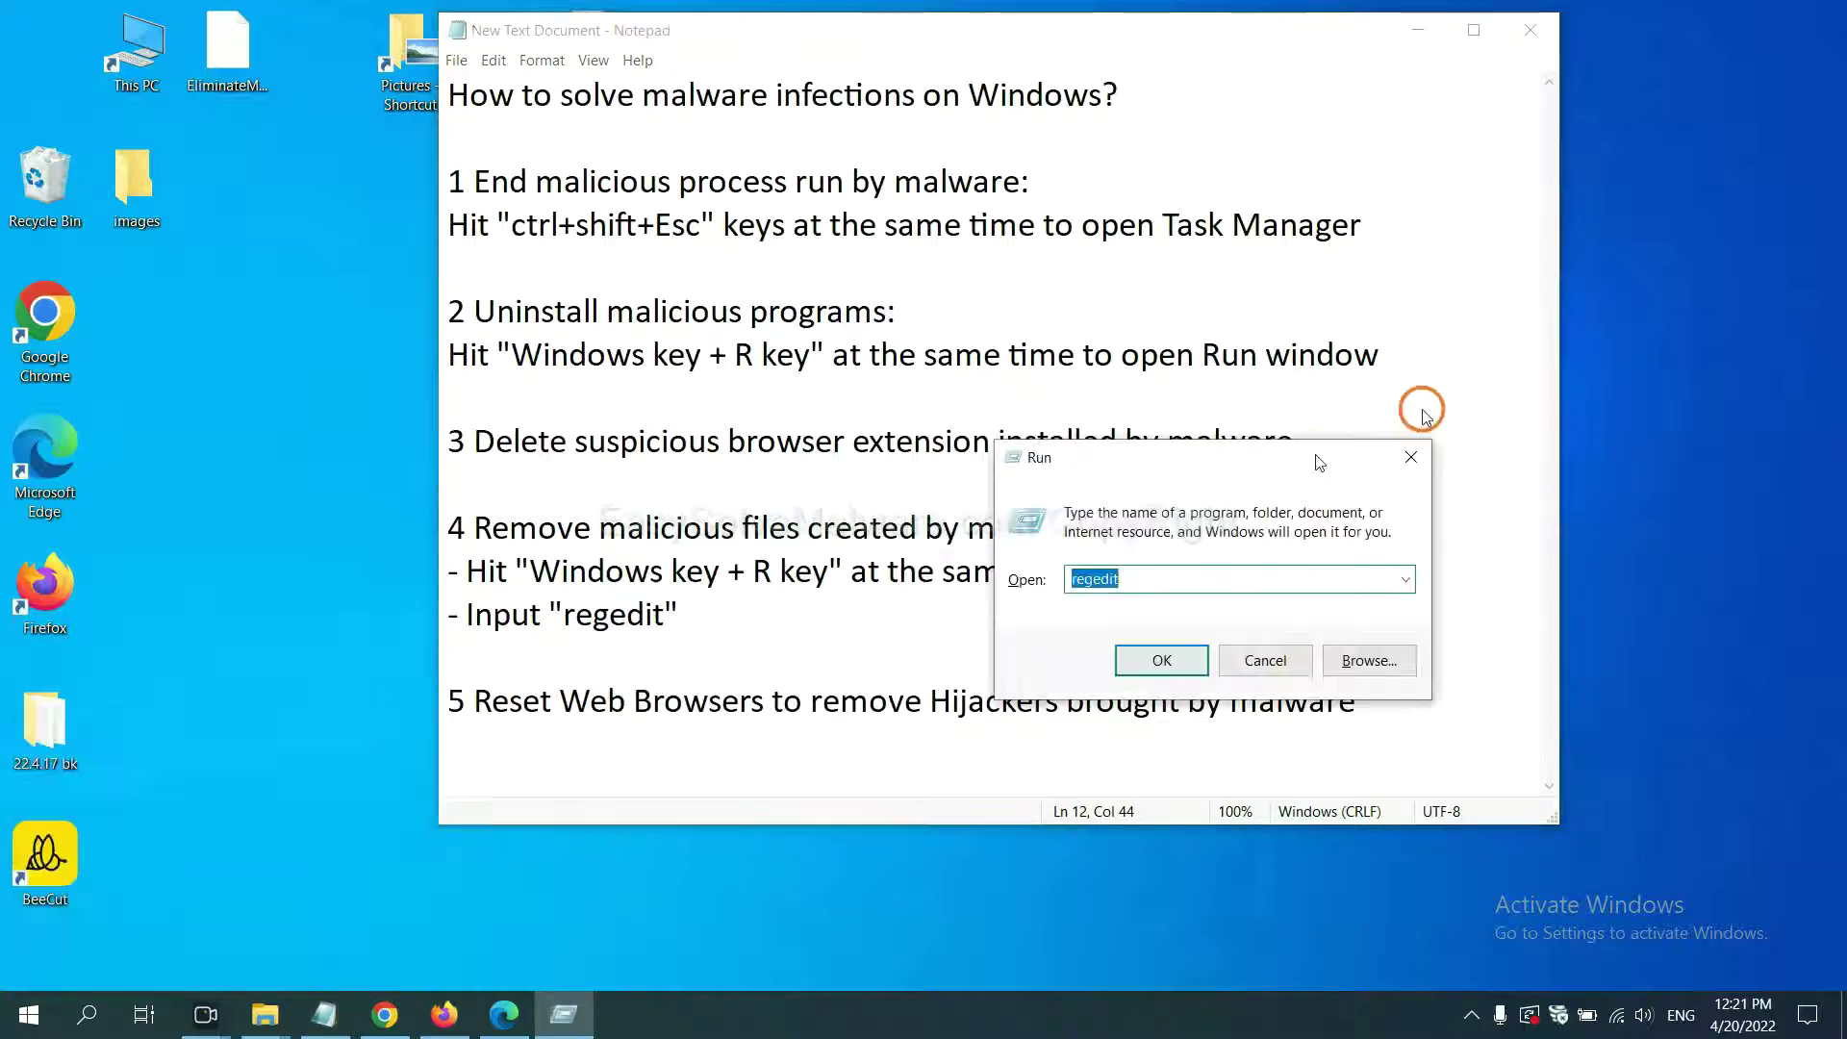
left_click(1344, 503)
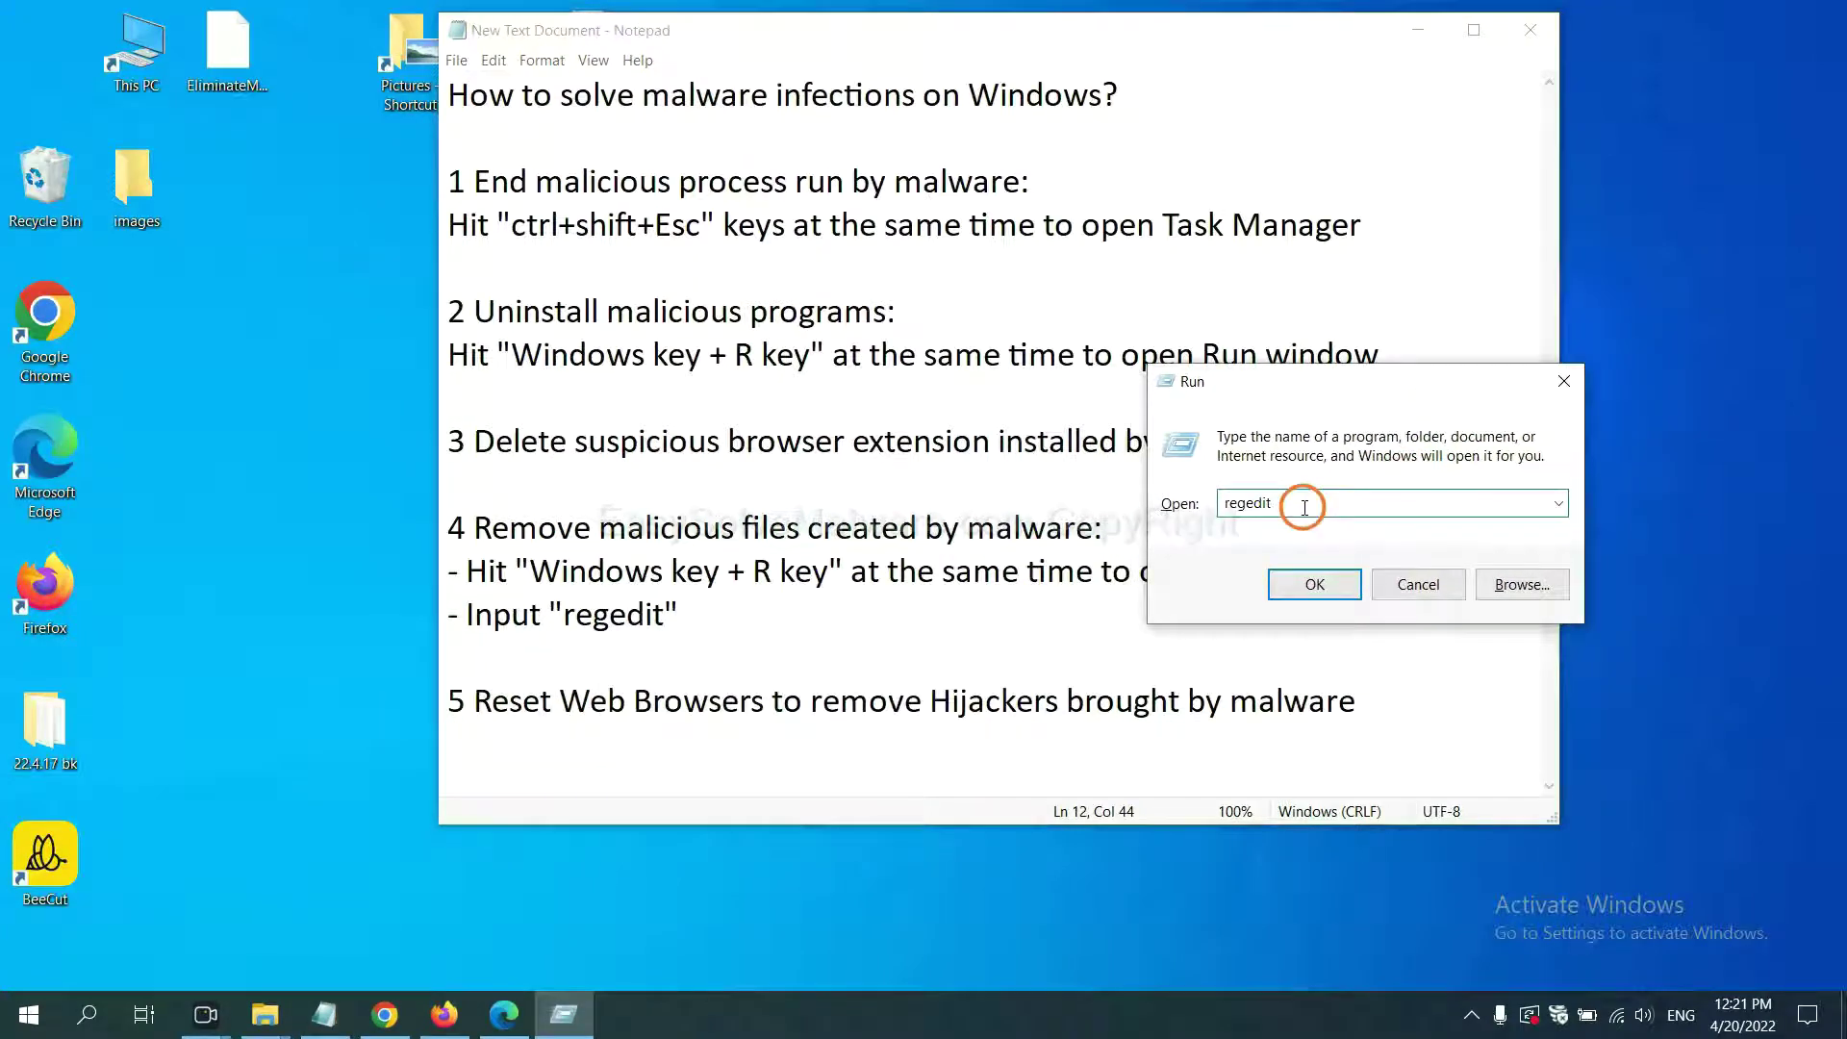
left_click(1315, 583)
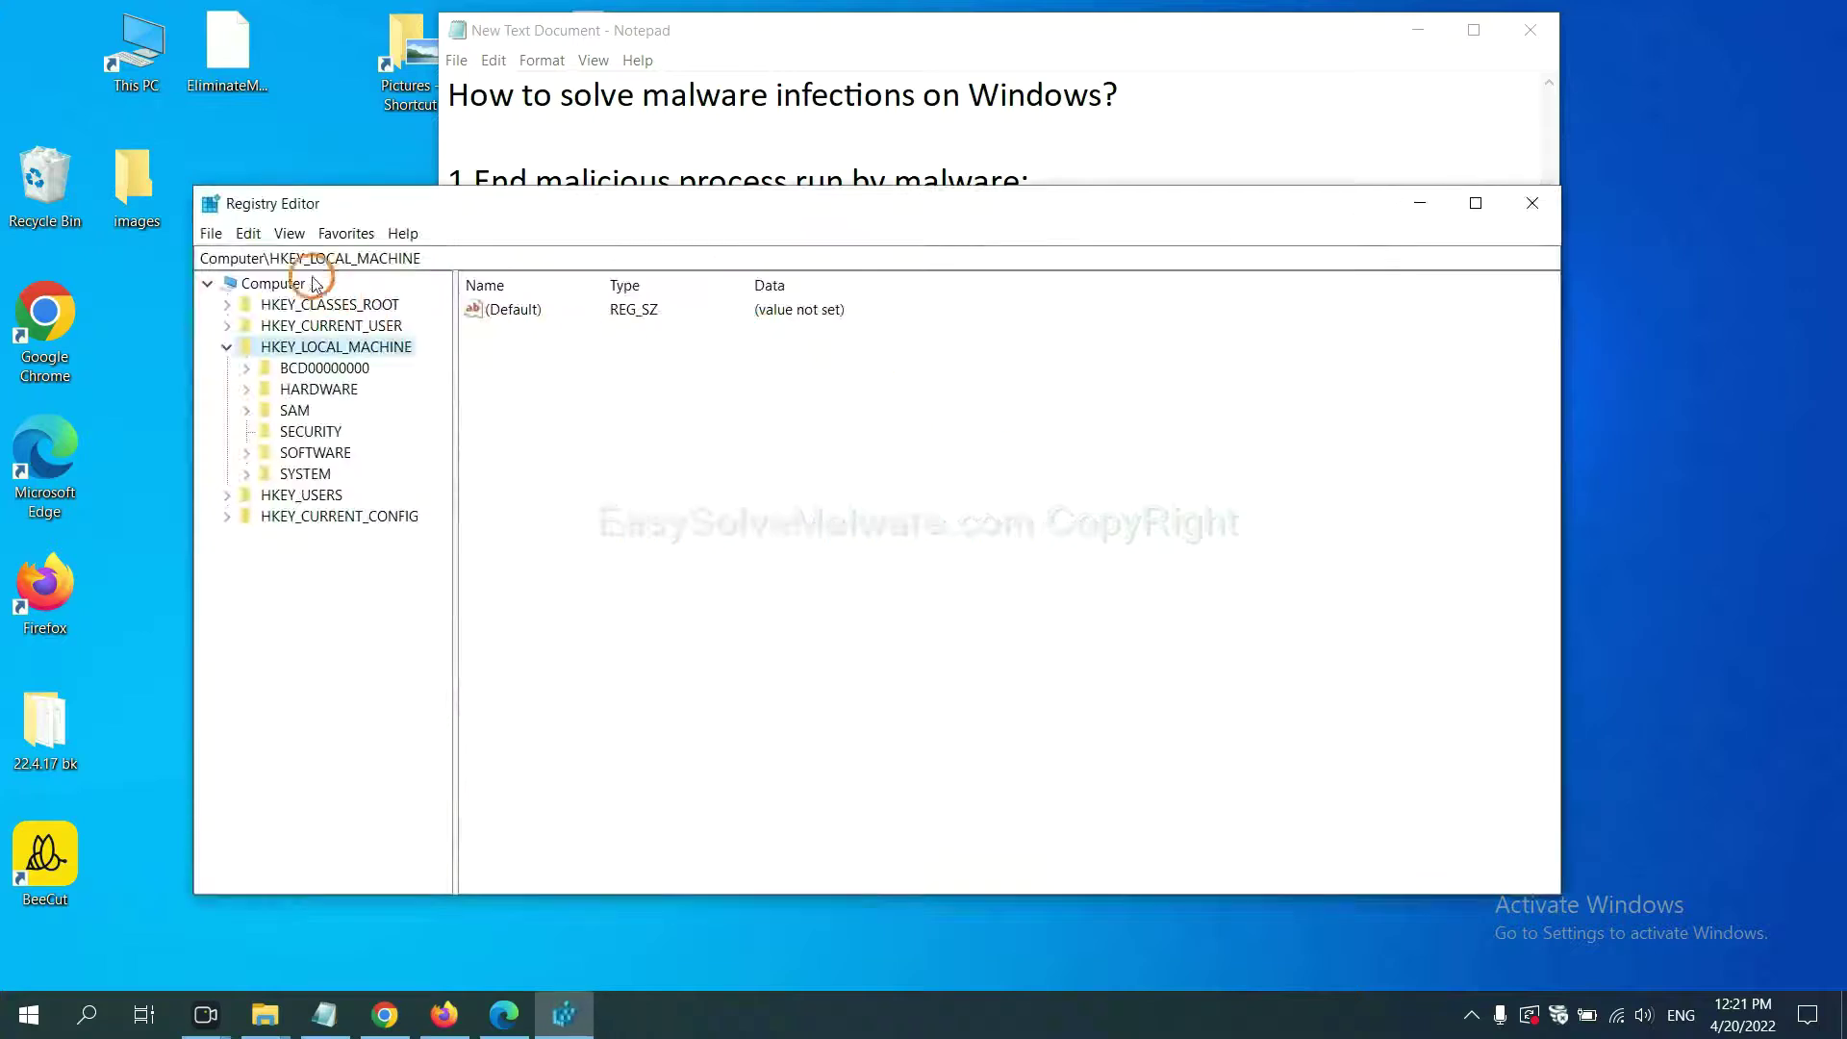
Step: Use Edit > Find to search the whole registry for the malware's name
left_click(258, 241)
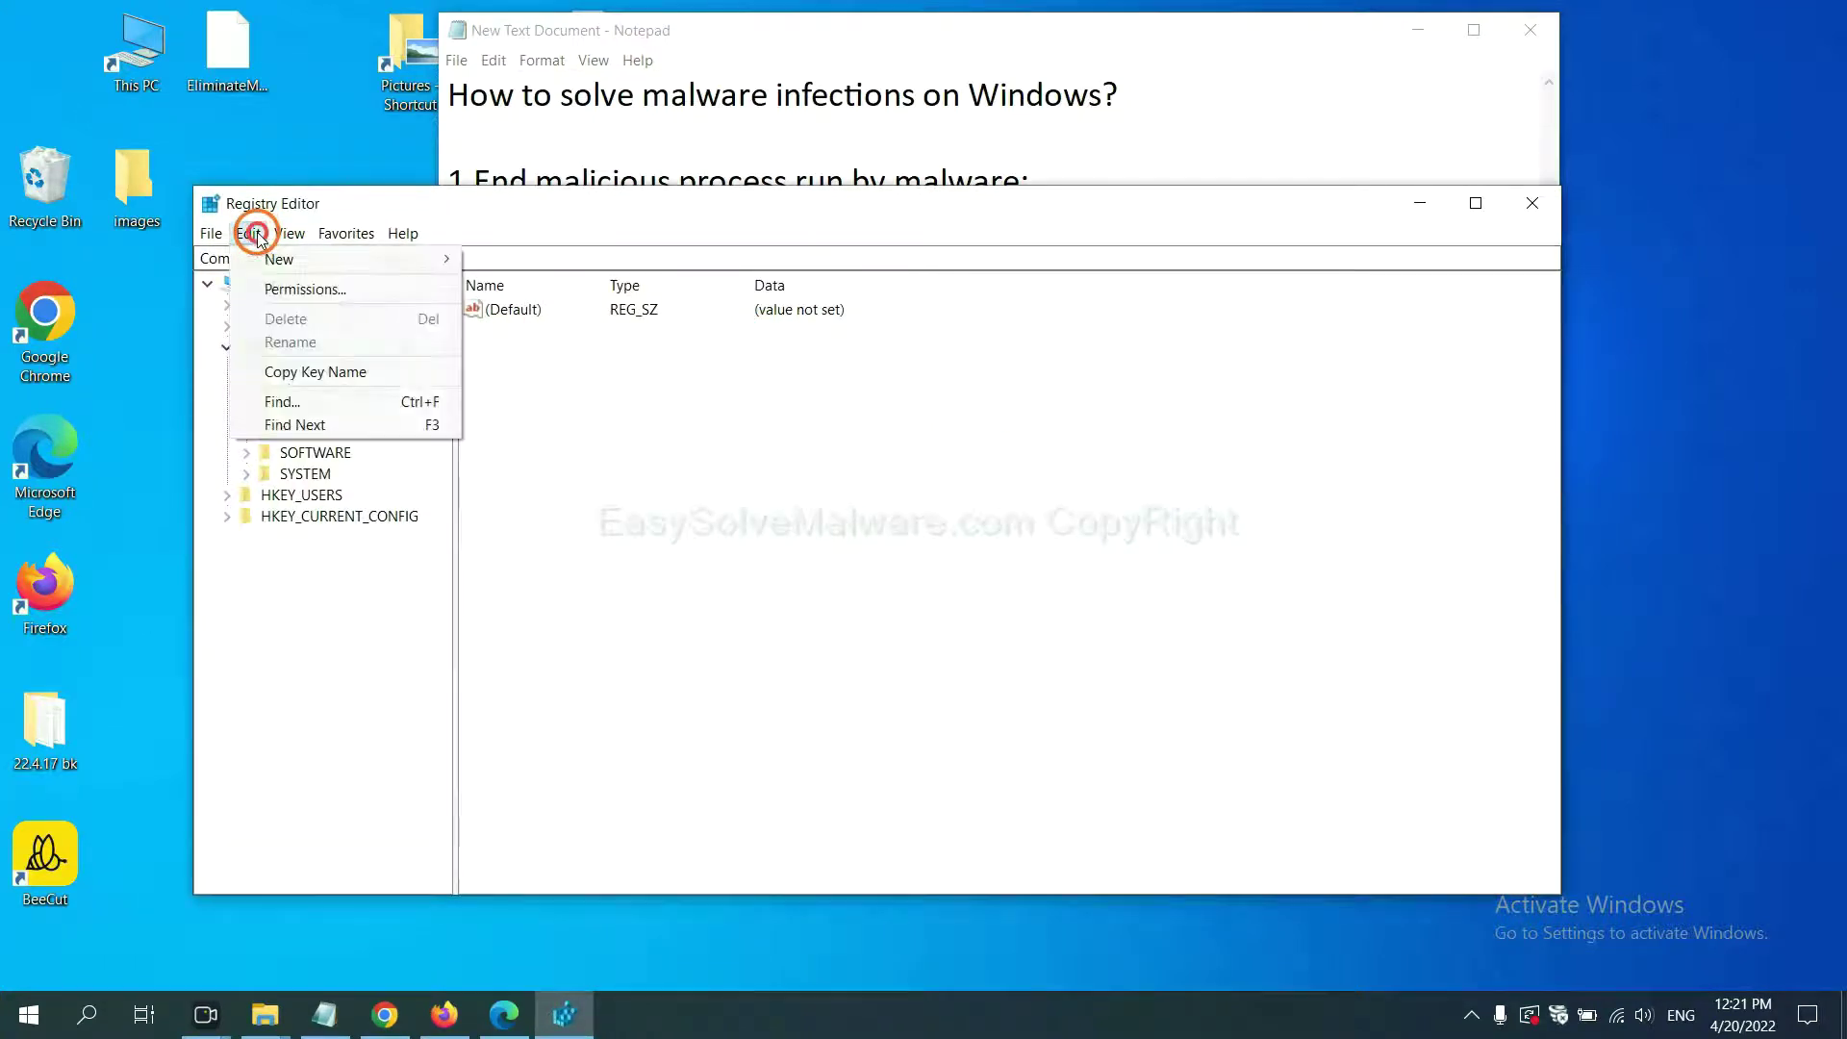
left_click(327, 403)
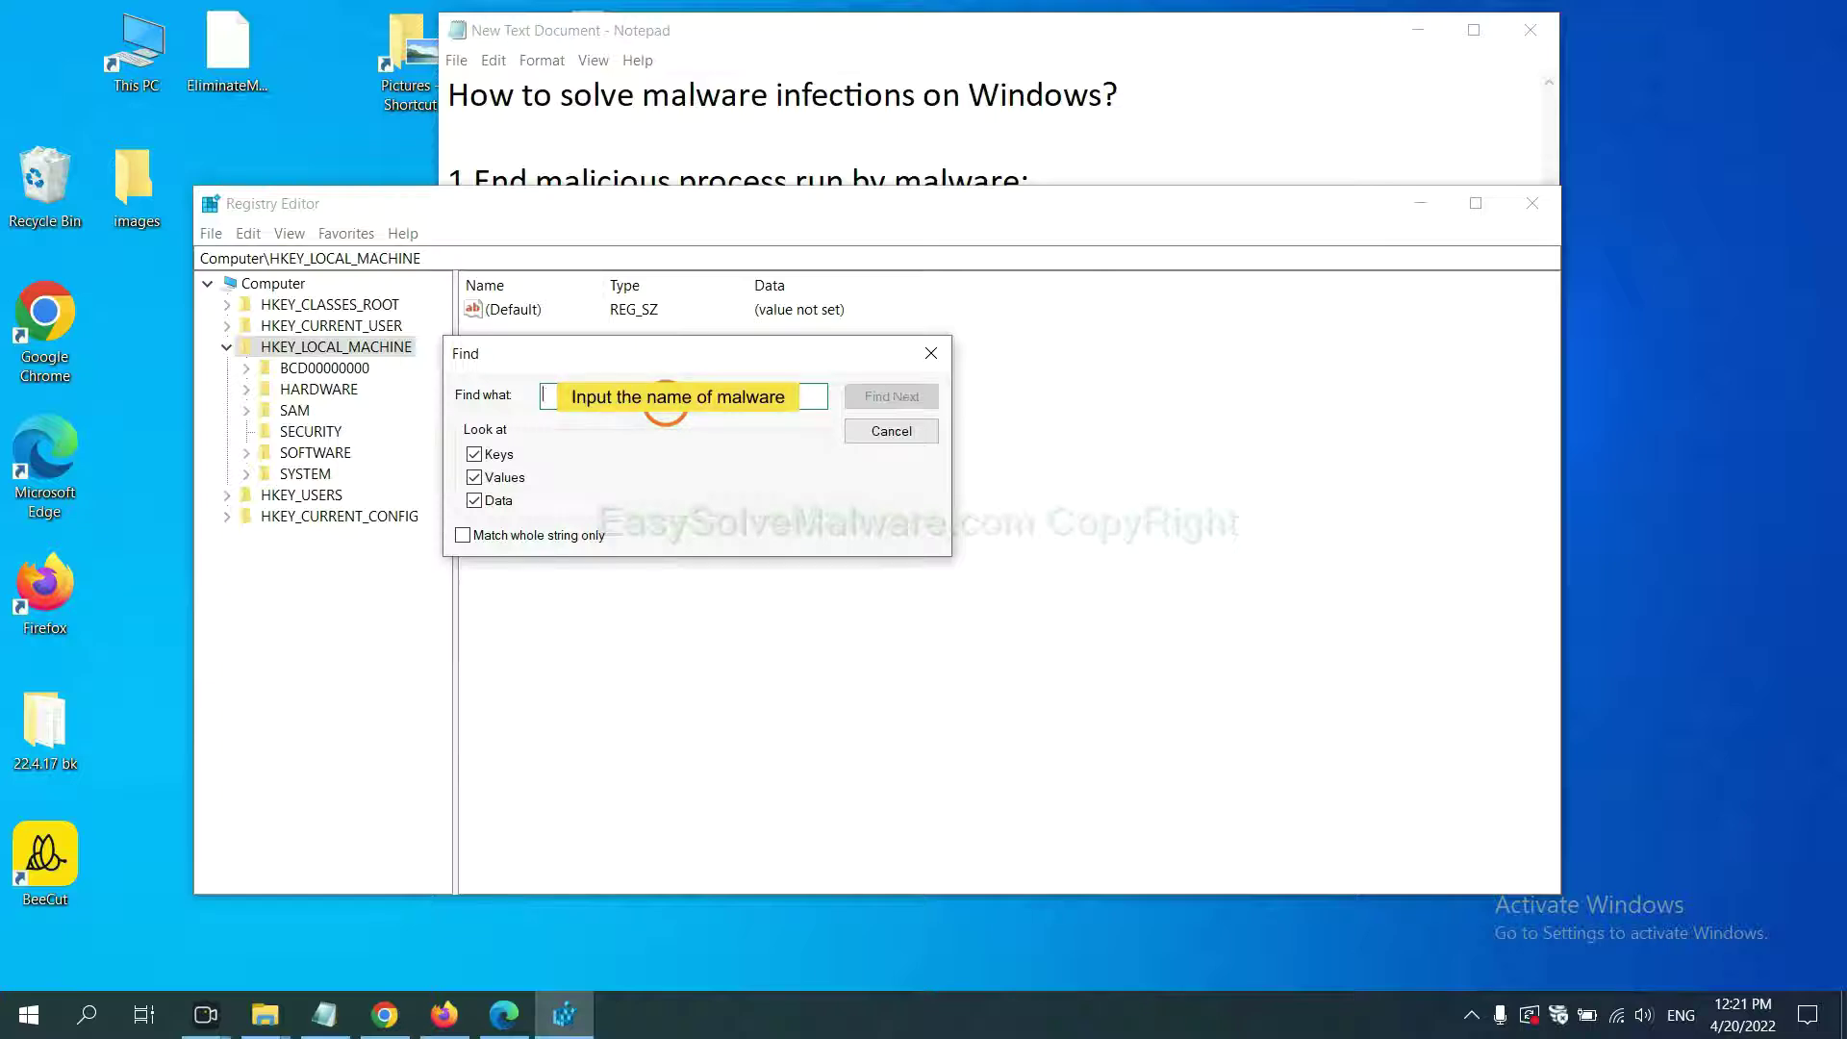
type("be")
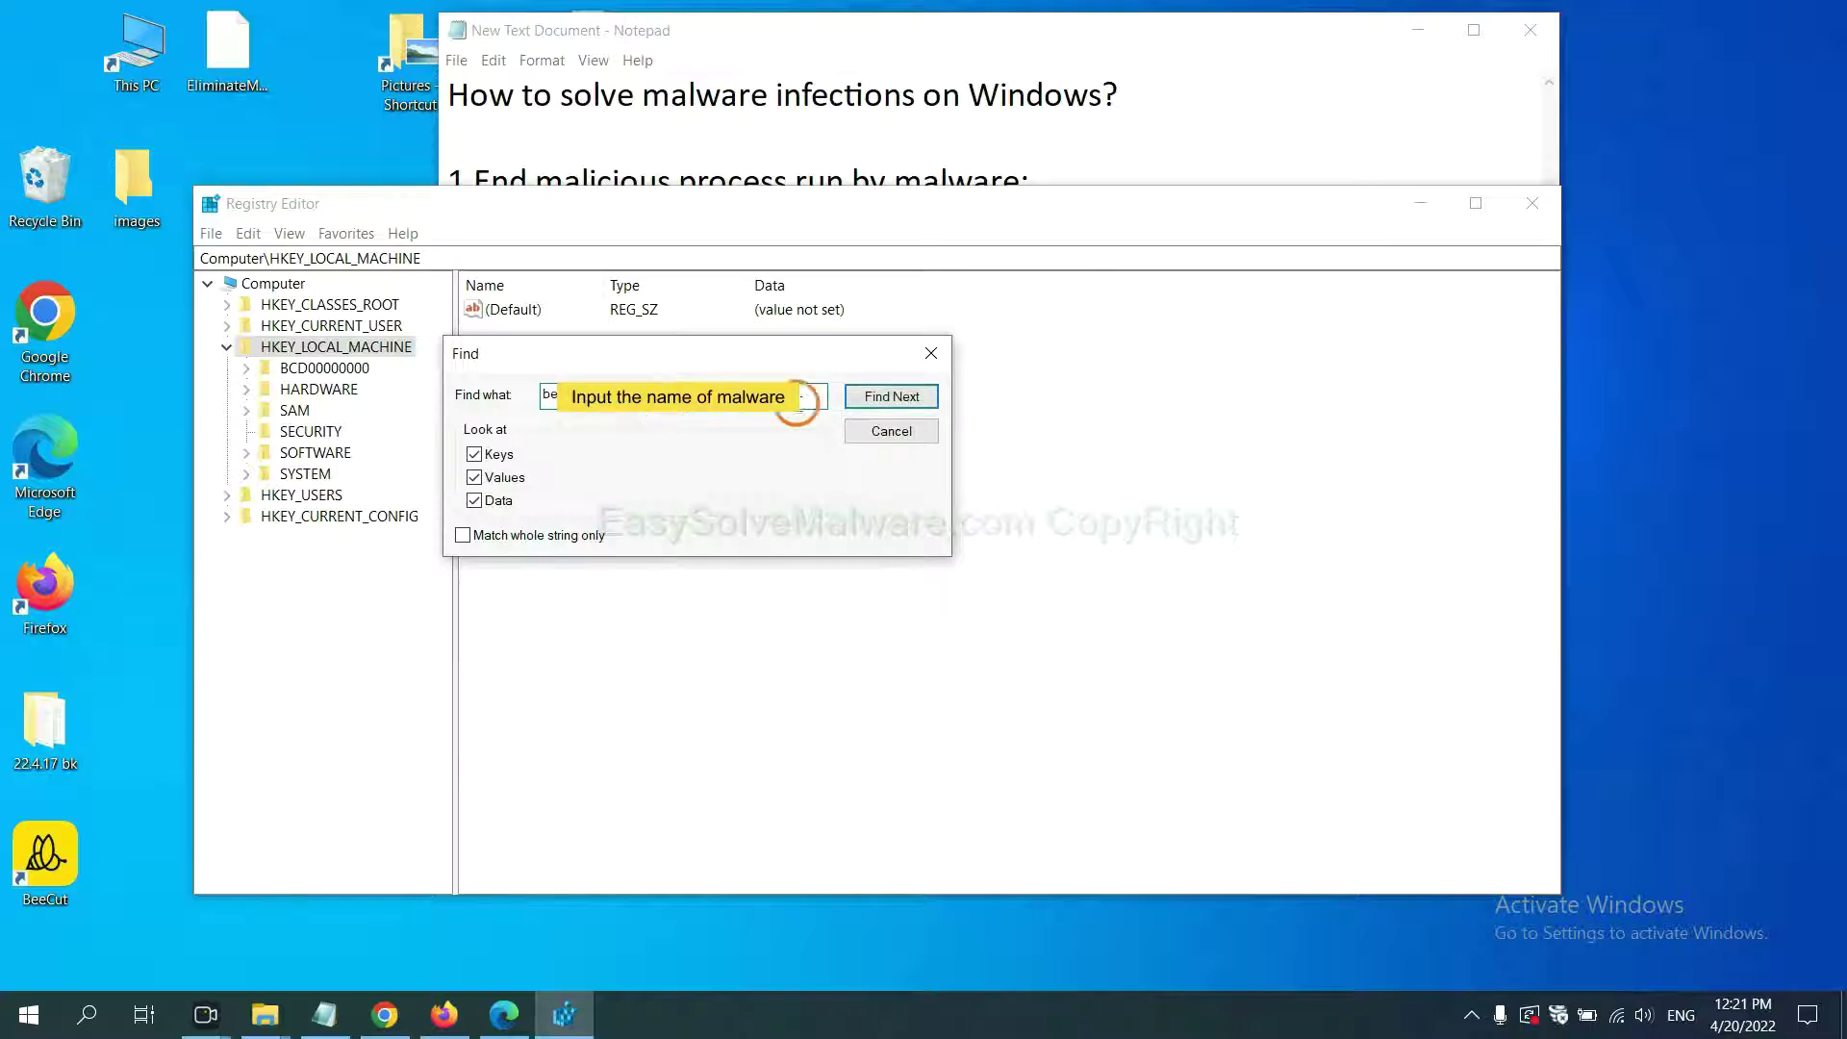
left_click(891, 397)
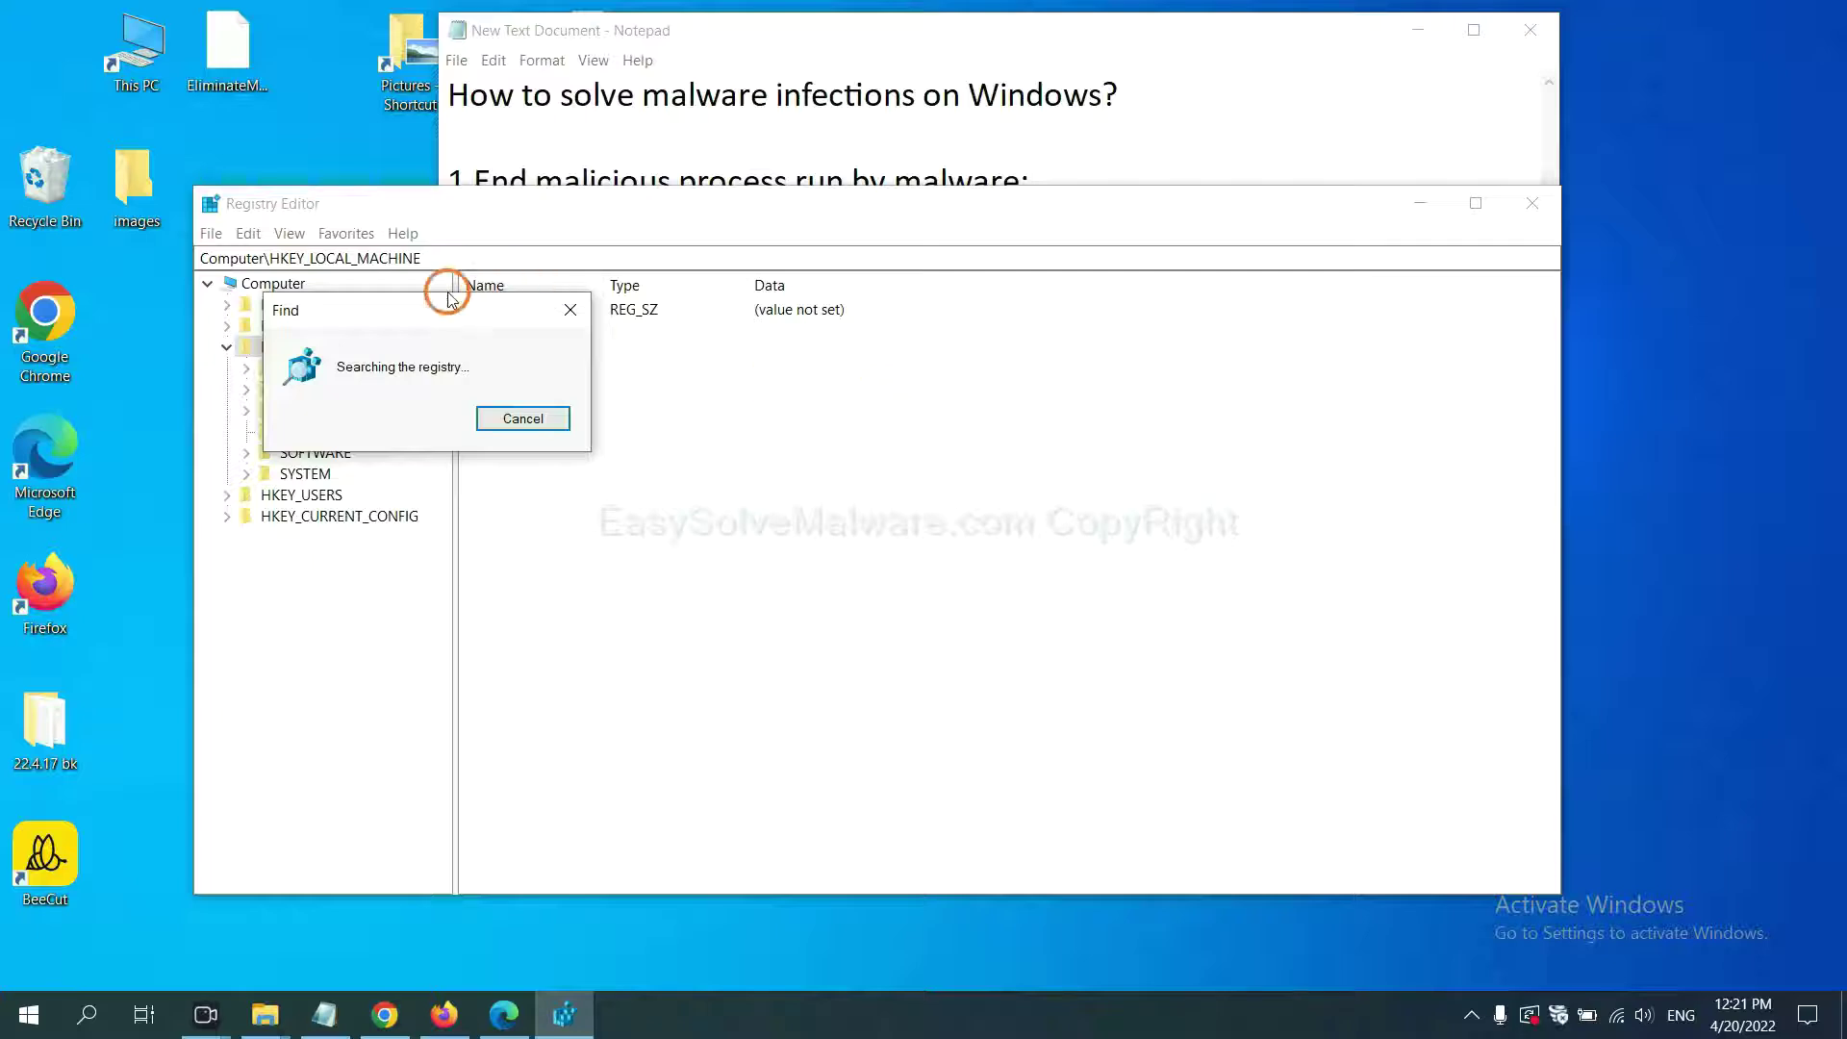
Step: Let the search stop at FEATURE_BROWSER_EMULATION and show that key's context menu
left_click_drag(449, 306, 672, 306)
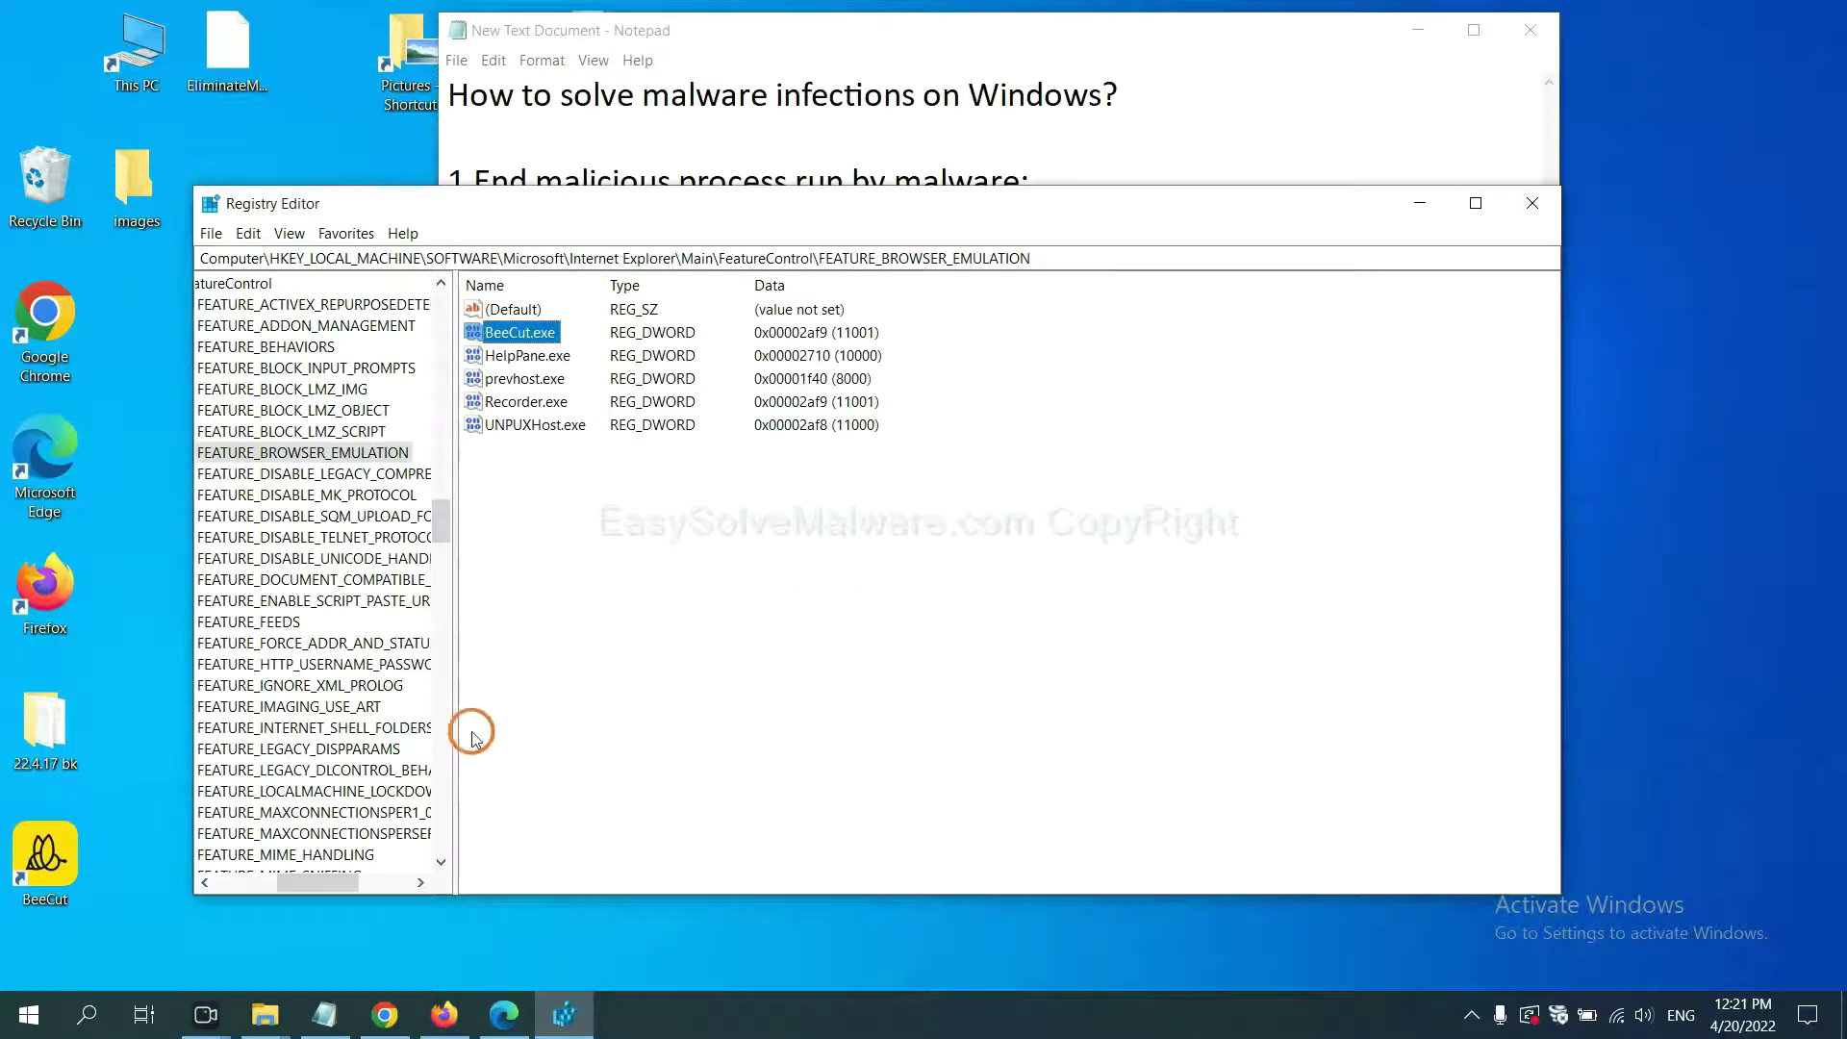
left_click_drag(313, 886, 230, 881)
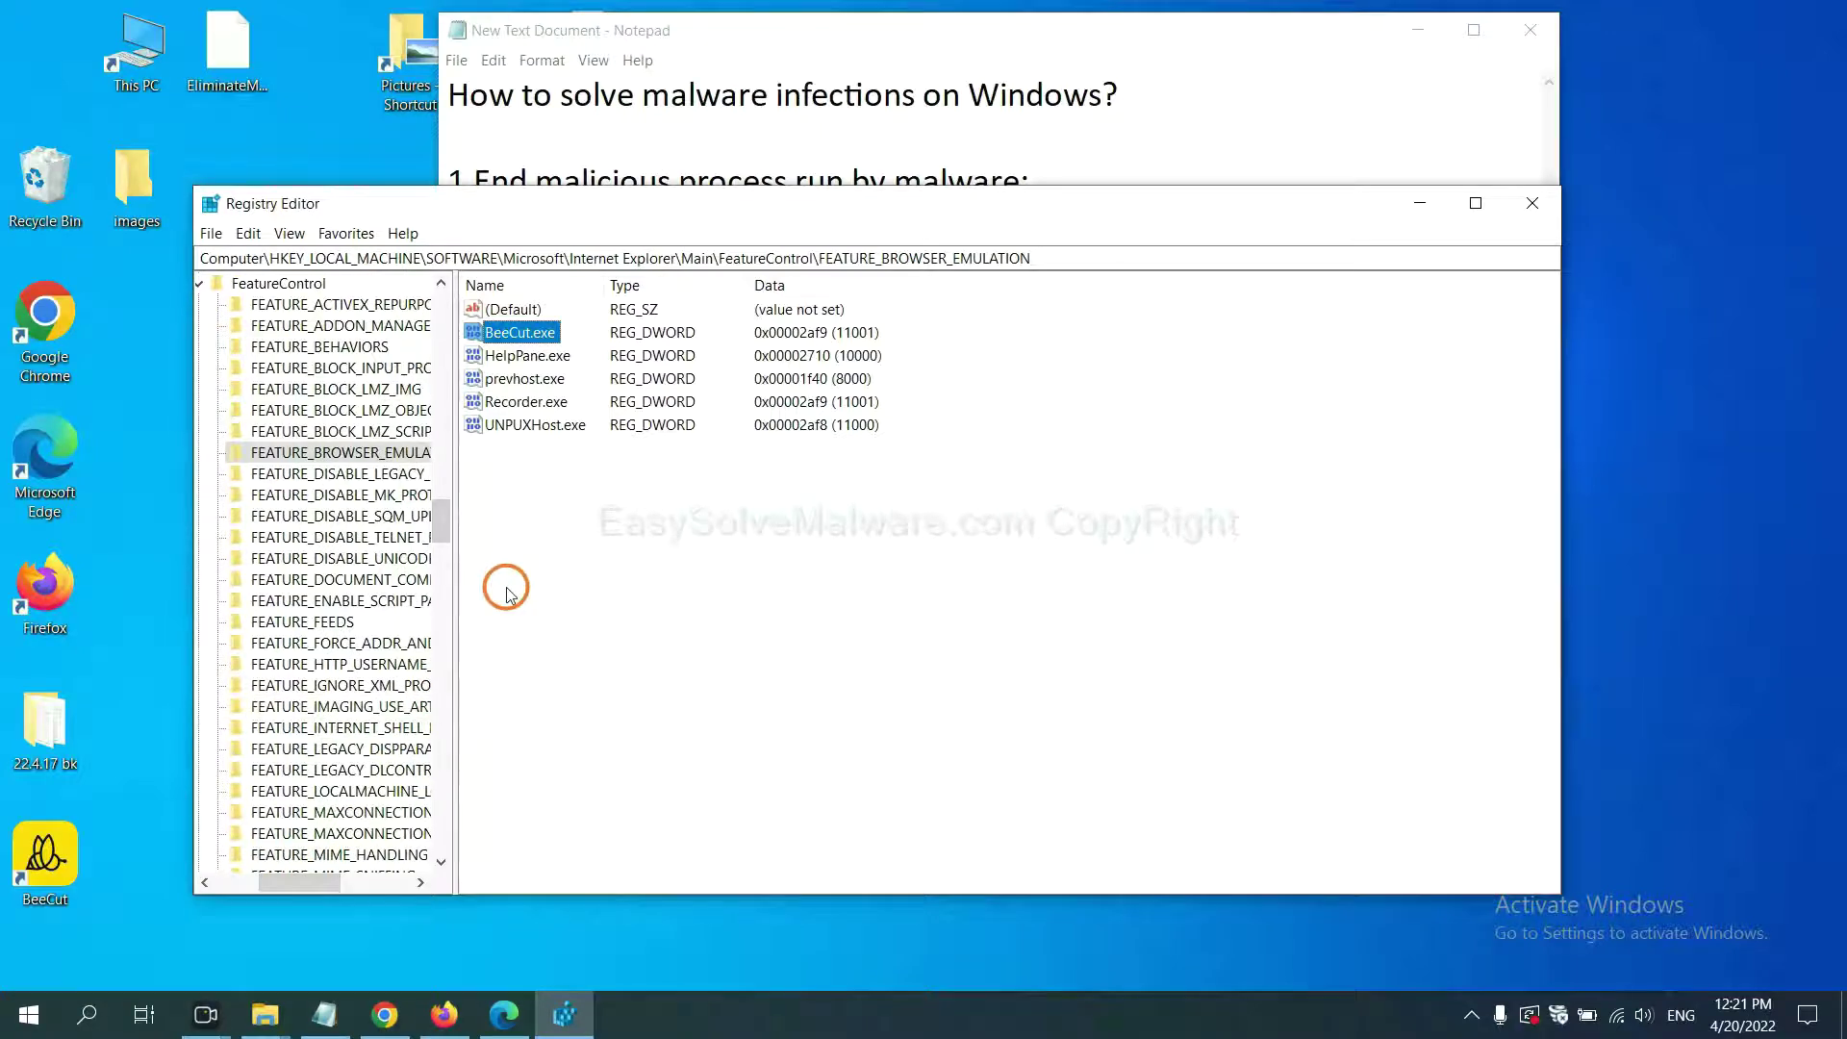
right_click(375, 452)
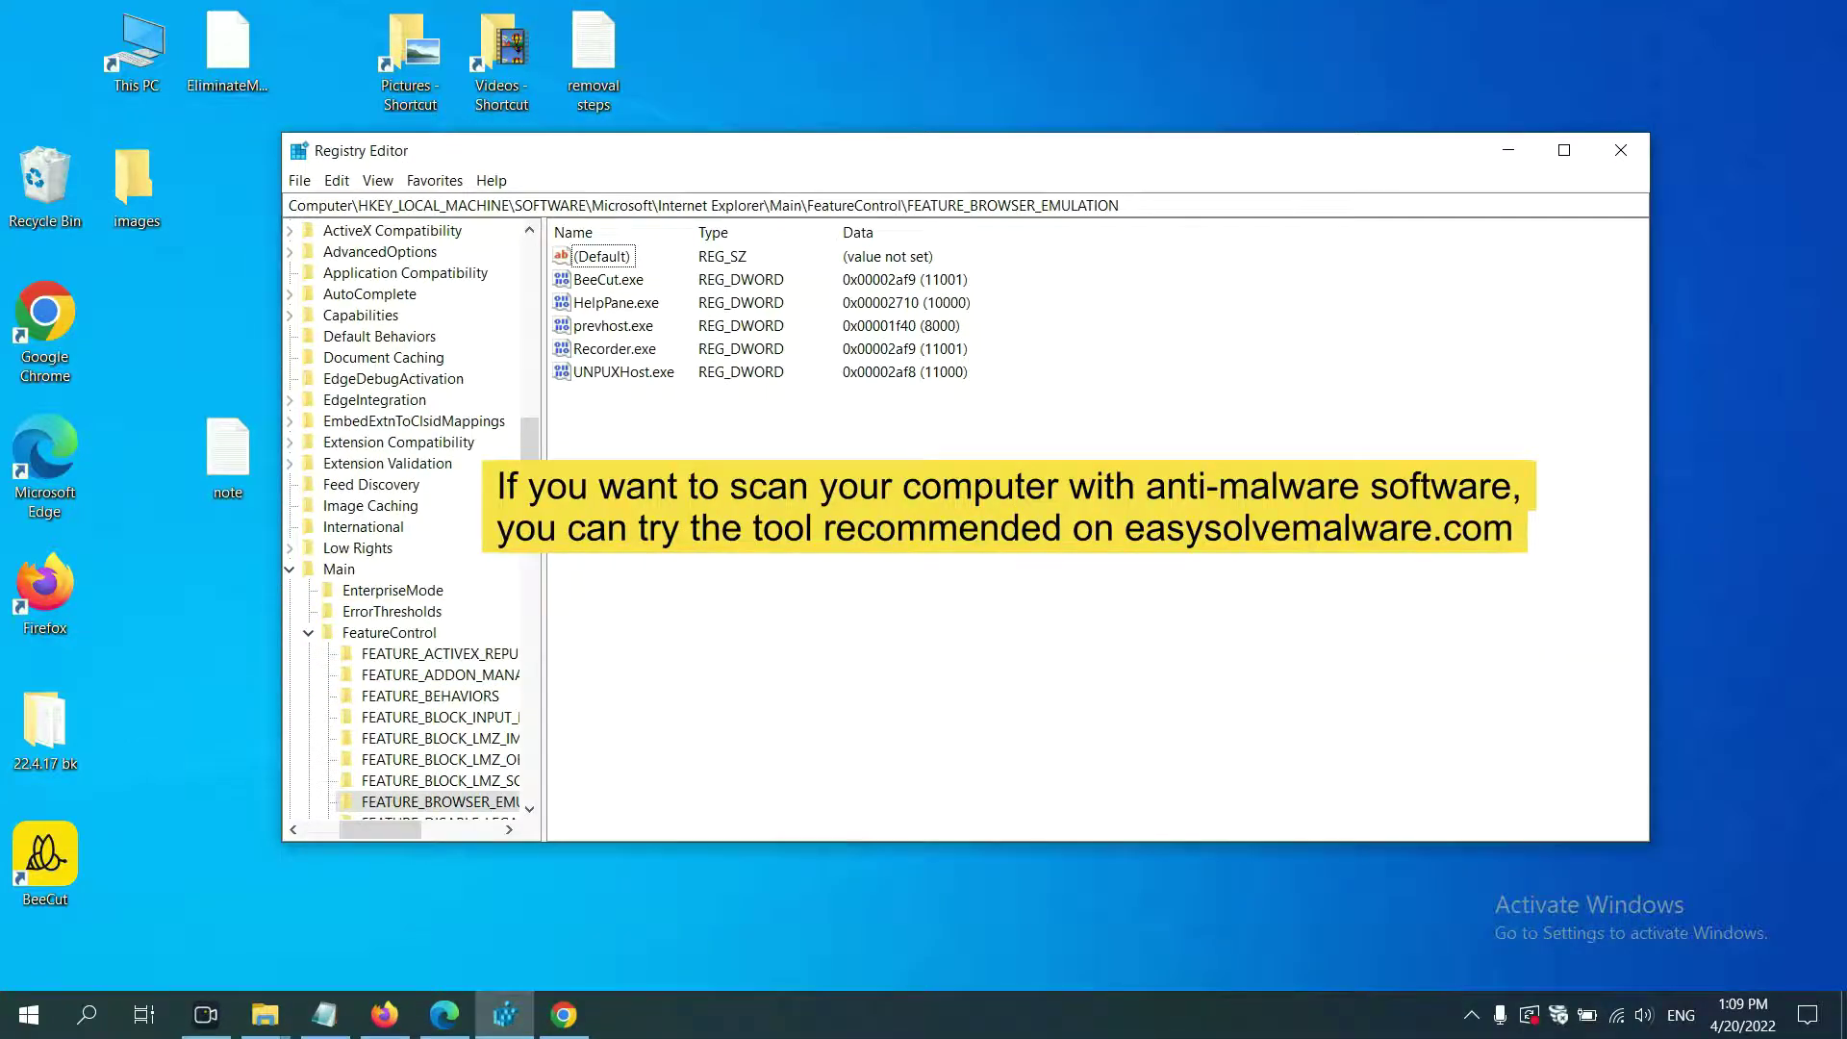
Step: Bring the EasySolveMalware.com removal guide in Chrome to the front
left_click(586, 1009)
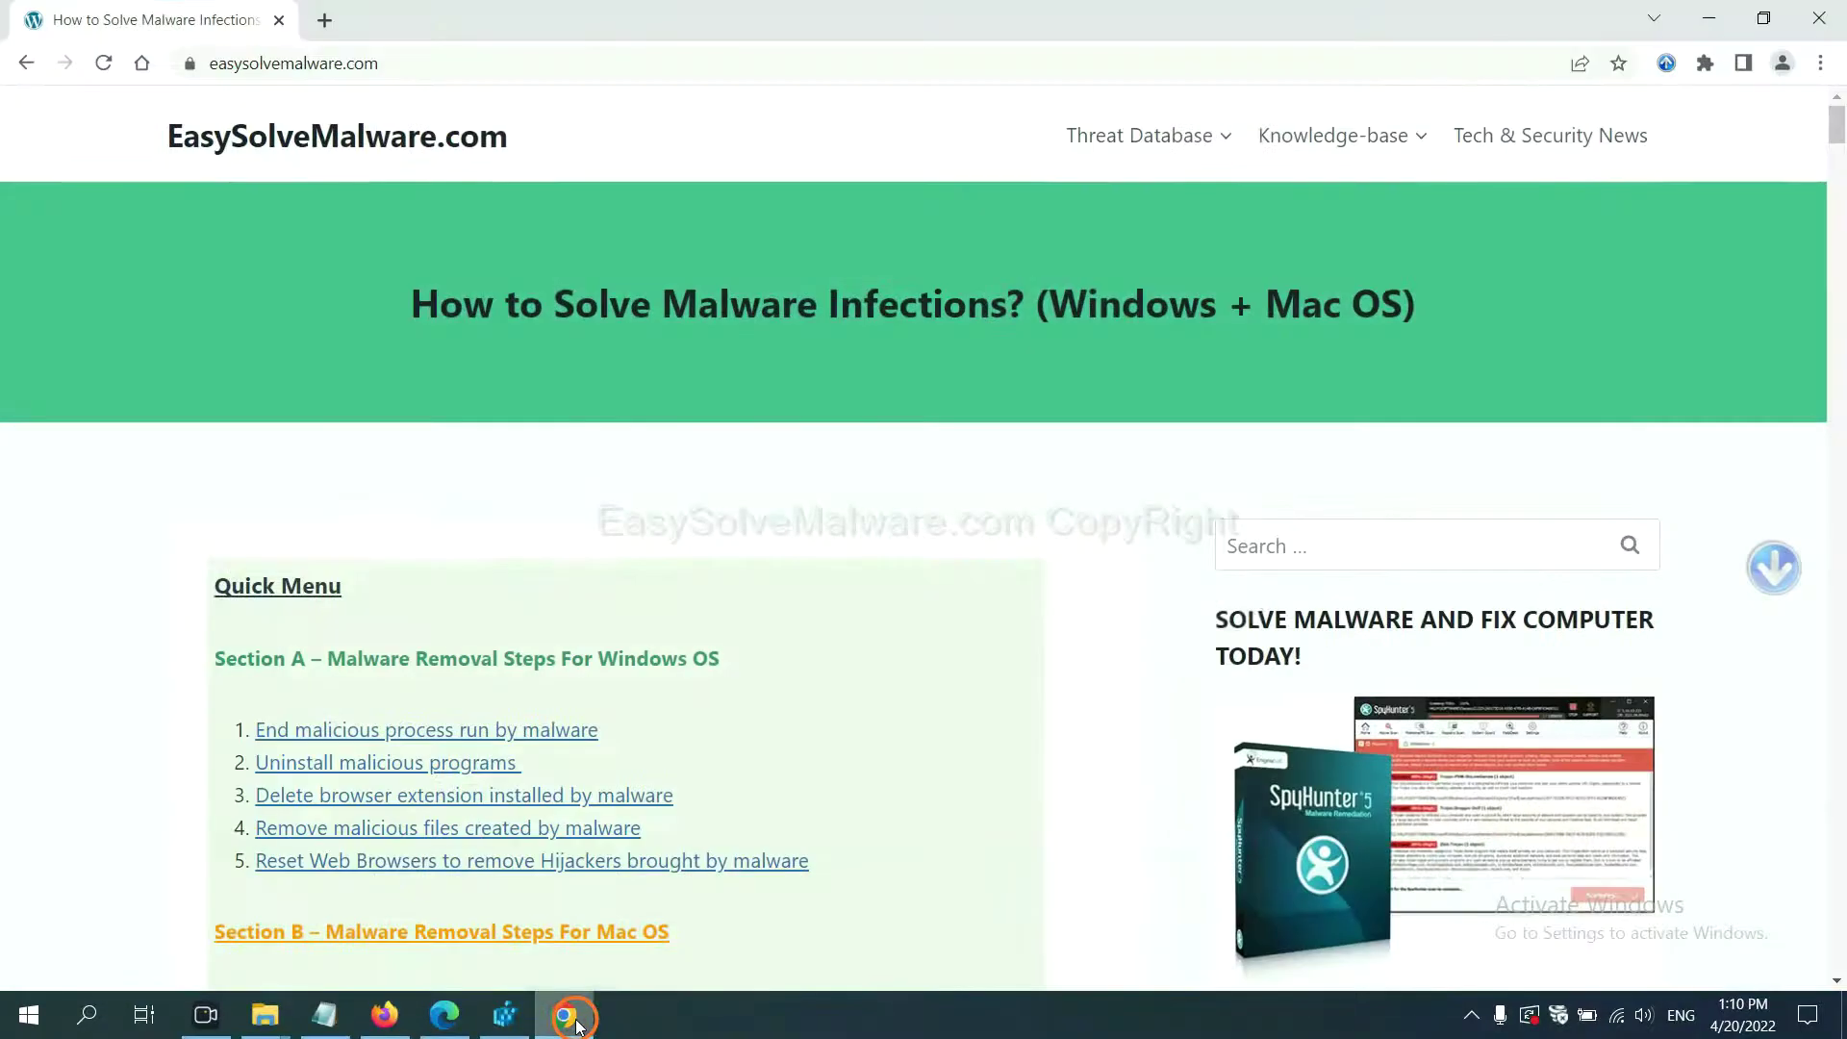
scroll(1334, 649, "down", 1)
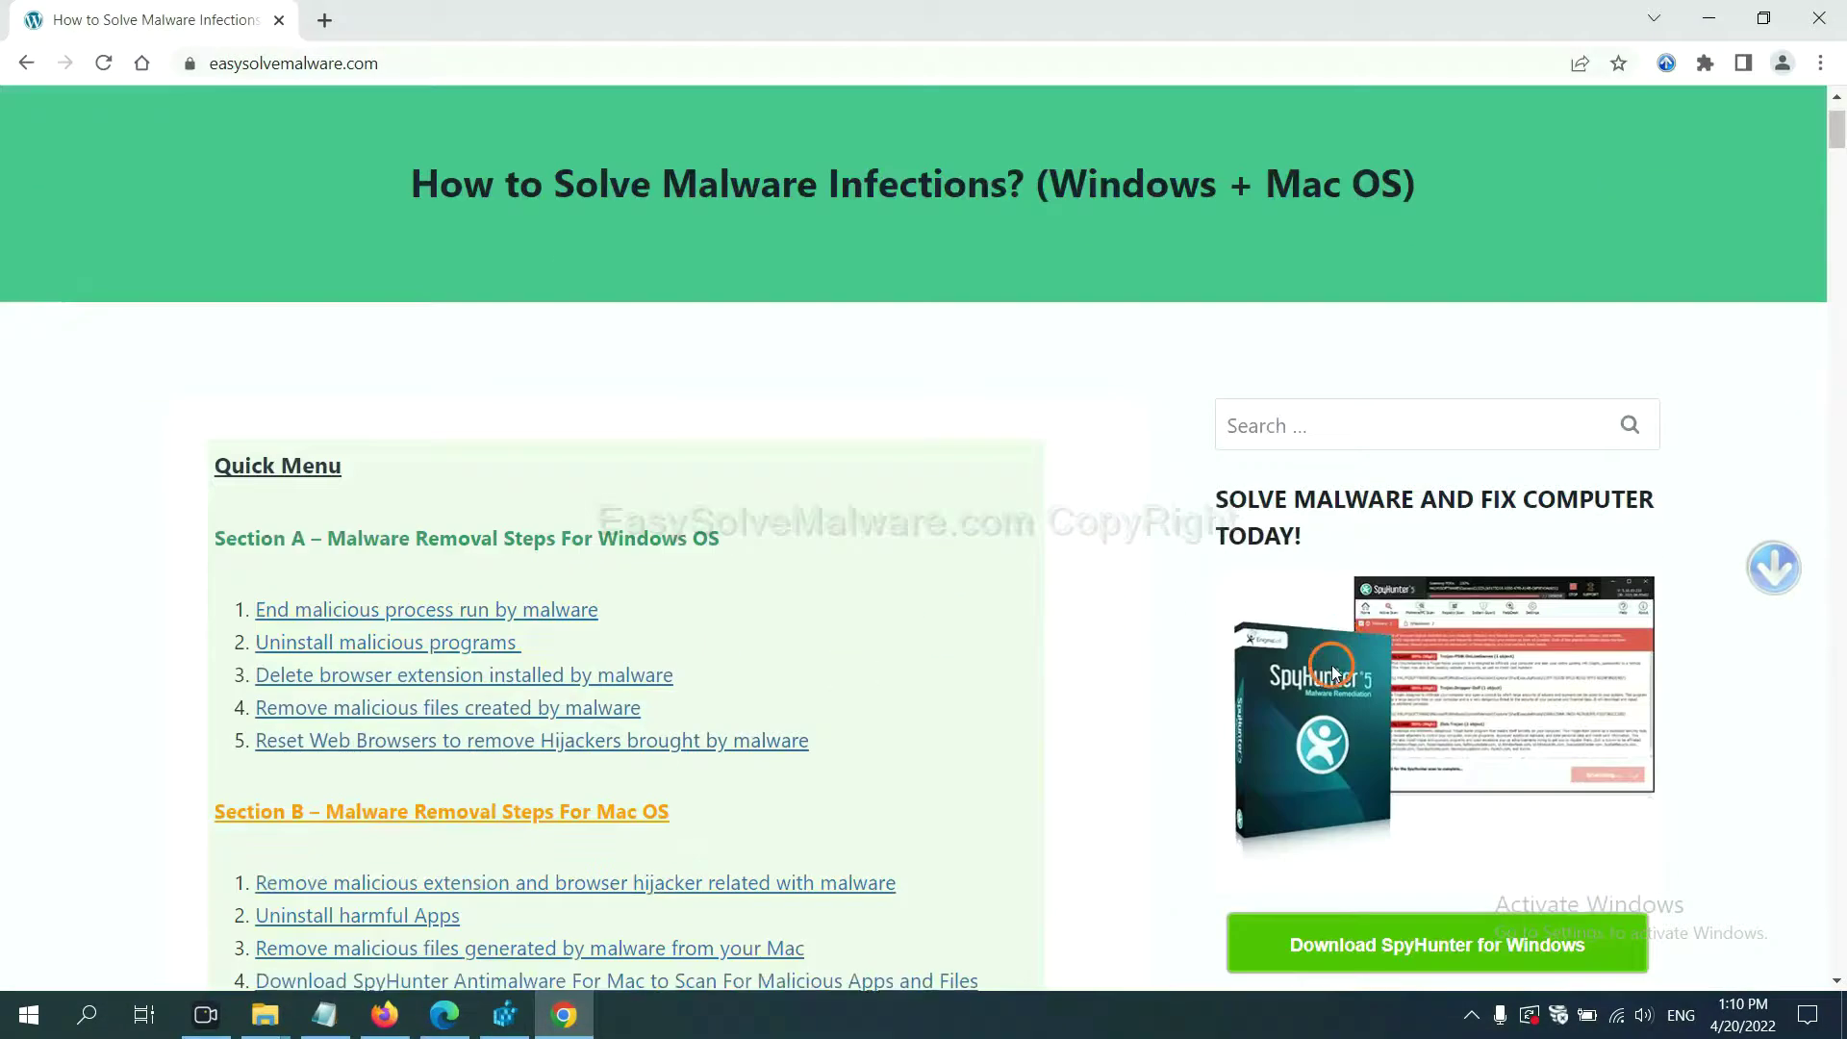
scroll(1335, 670, "up", 1)
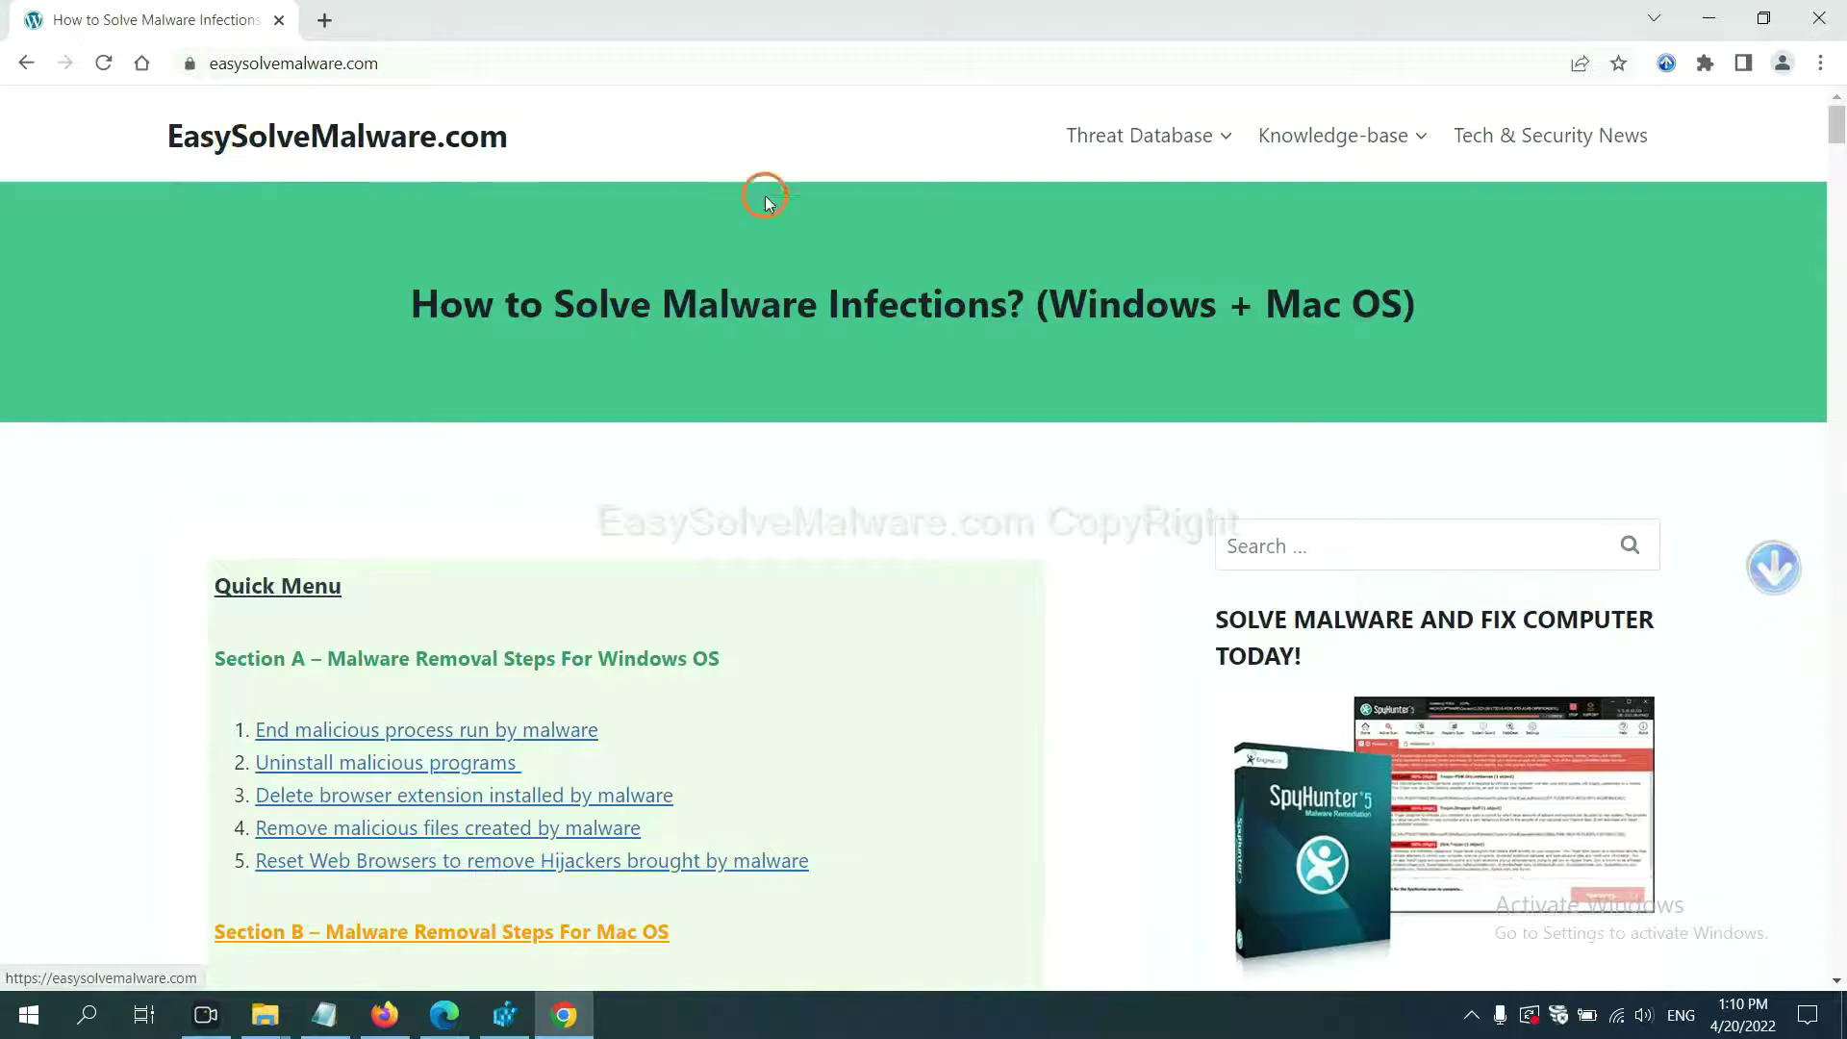
scroll(1503, 606, "down", 3)
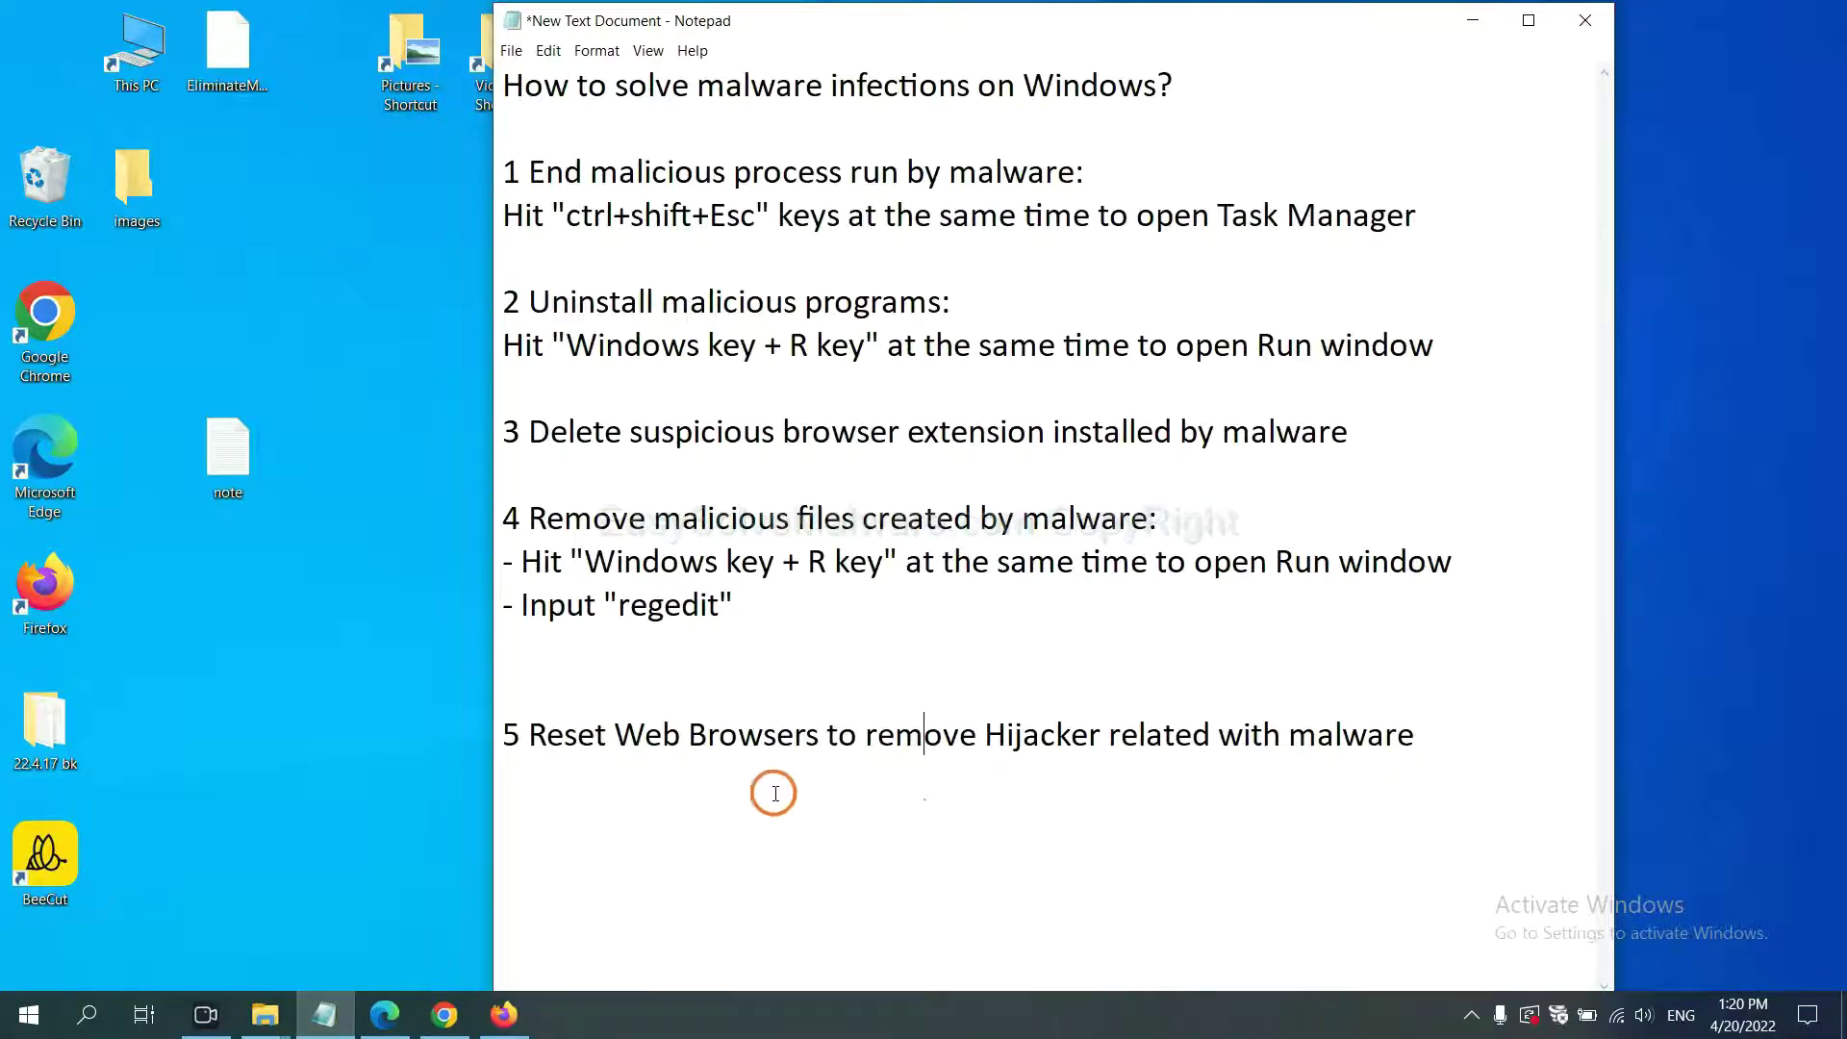
Step: From Chrome Settings, search "reset" and choose Restore settings to their original defaults
left_click(444, 1015)
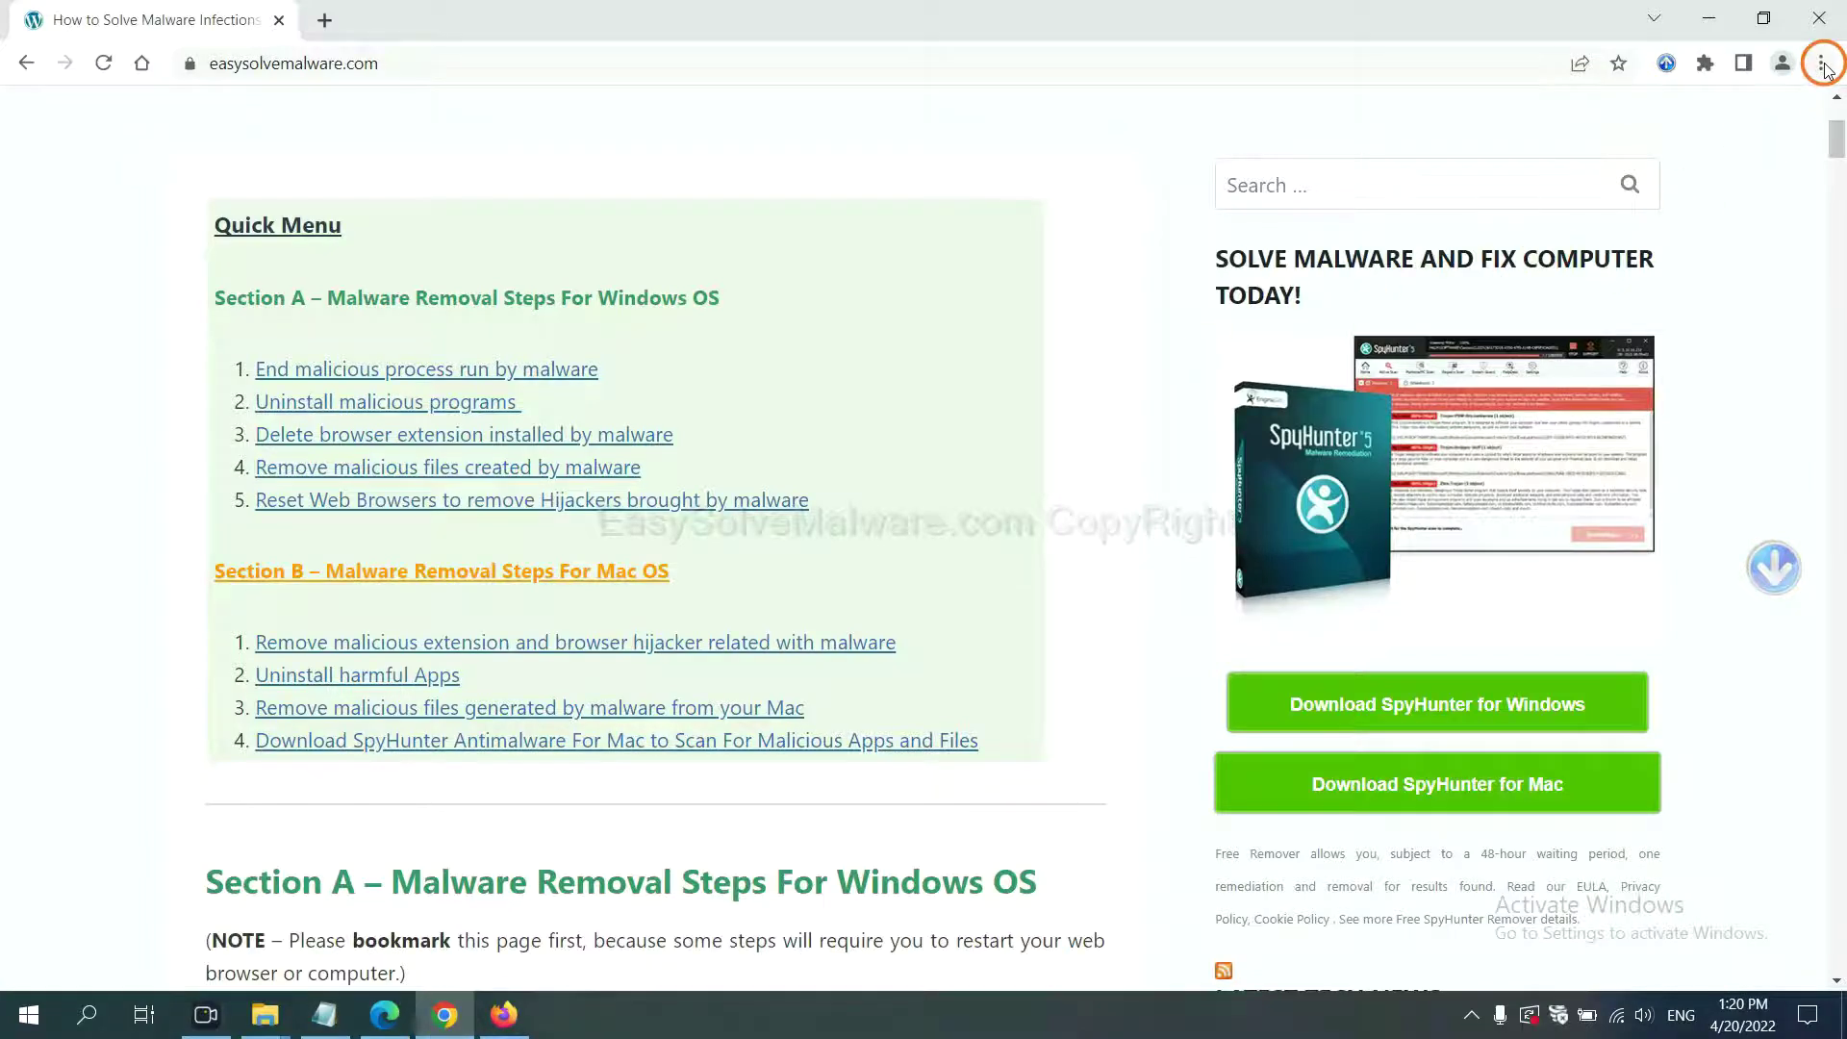
left_click(1823, 65)
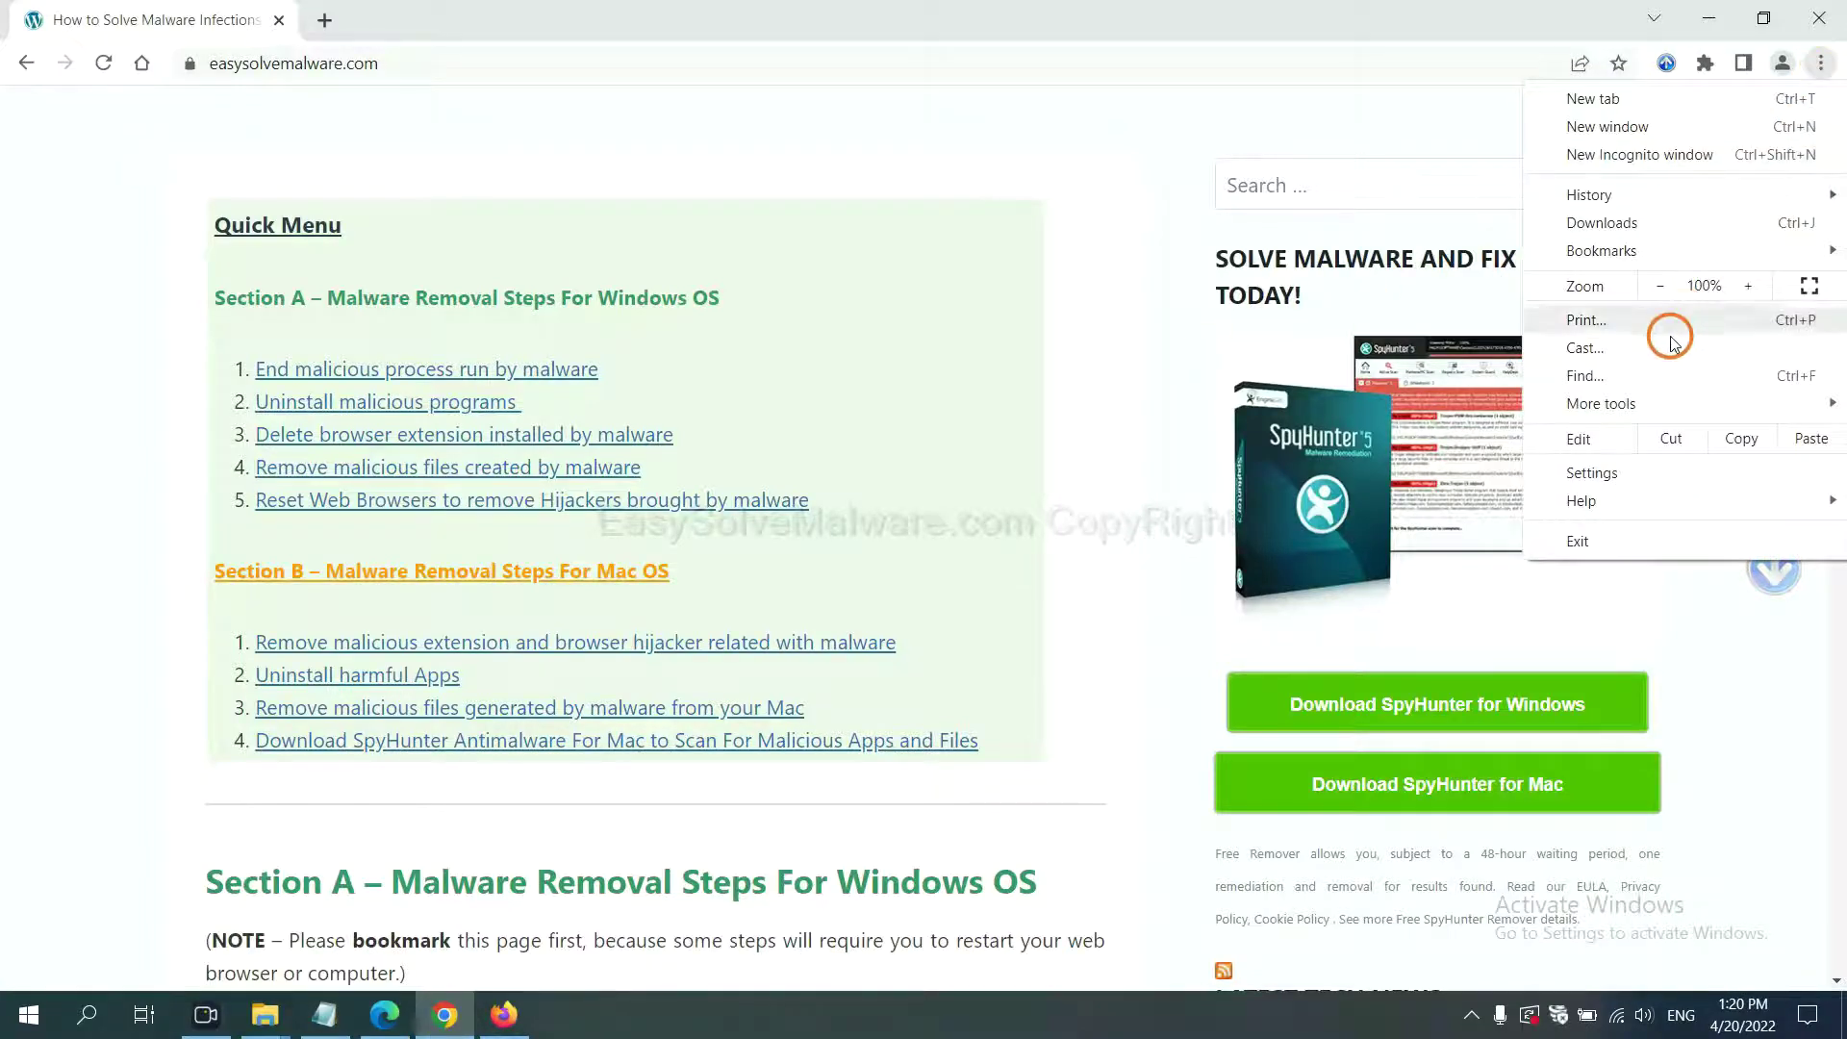
left_click(1604, 472)
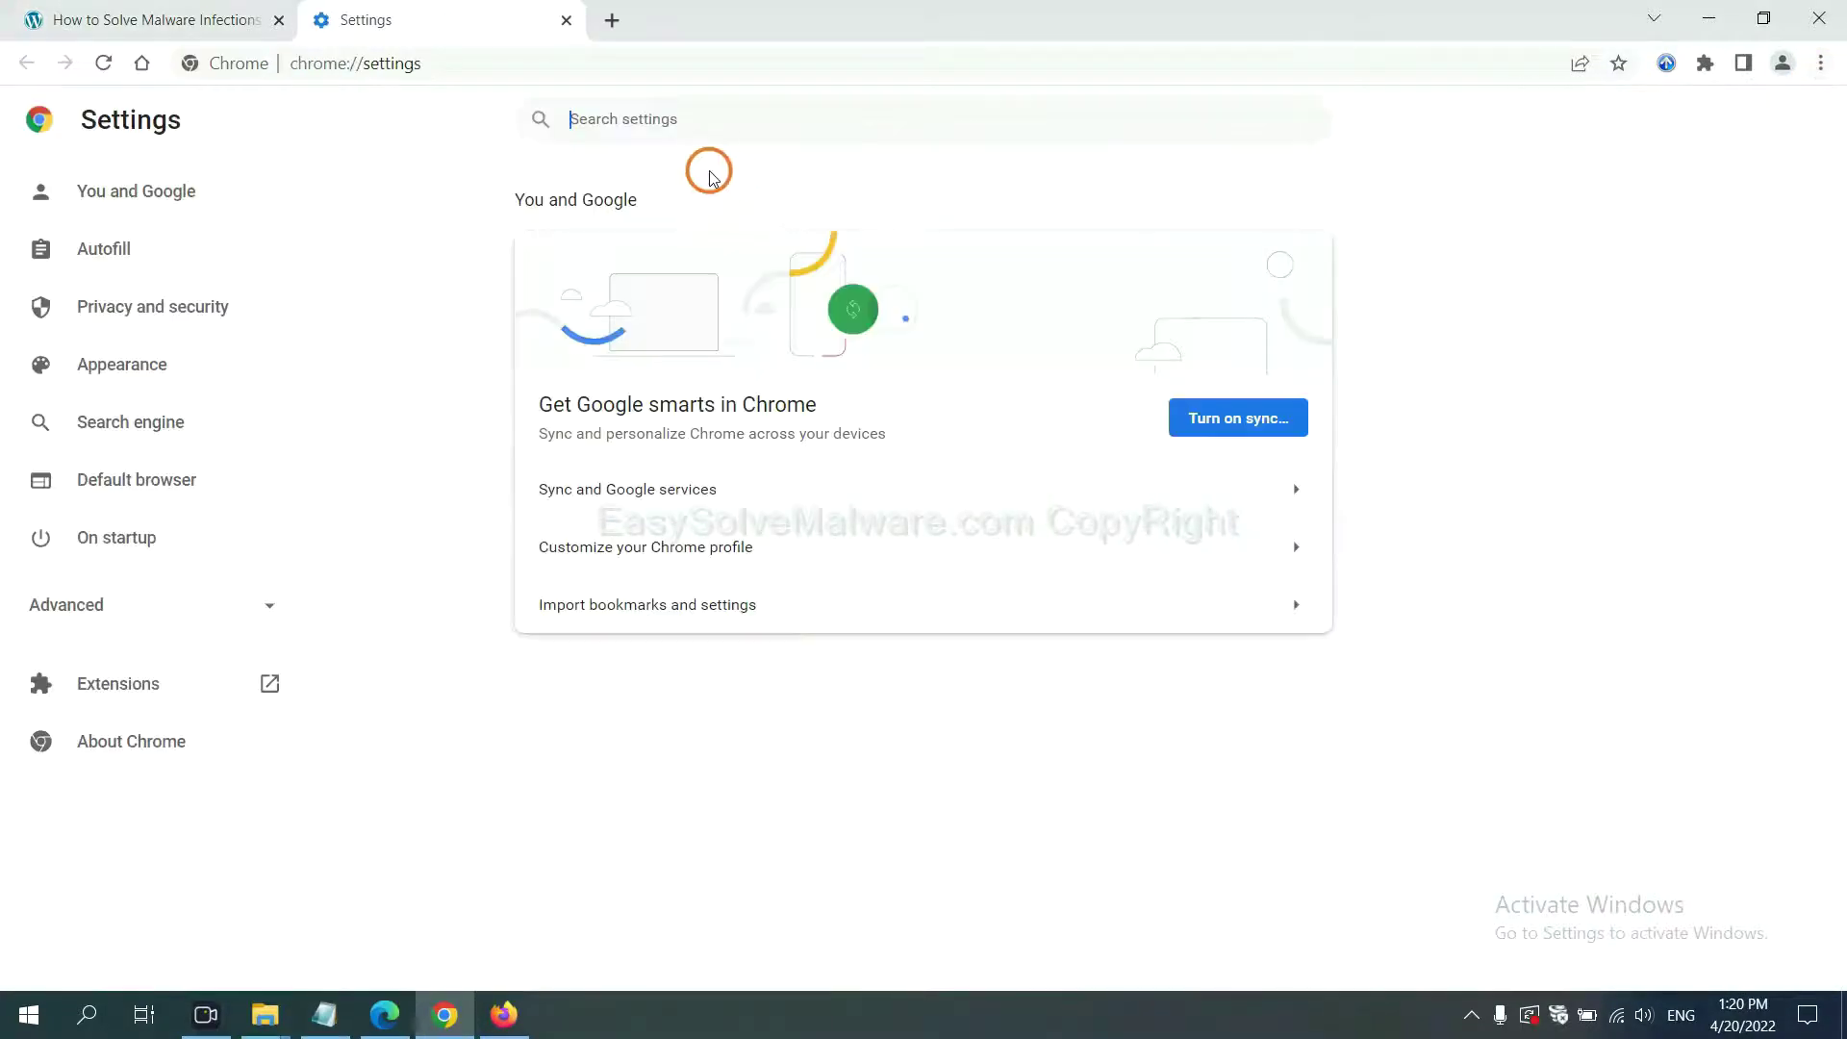
type("reset")
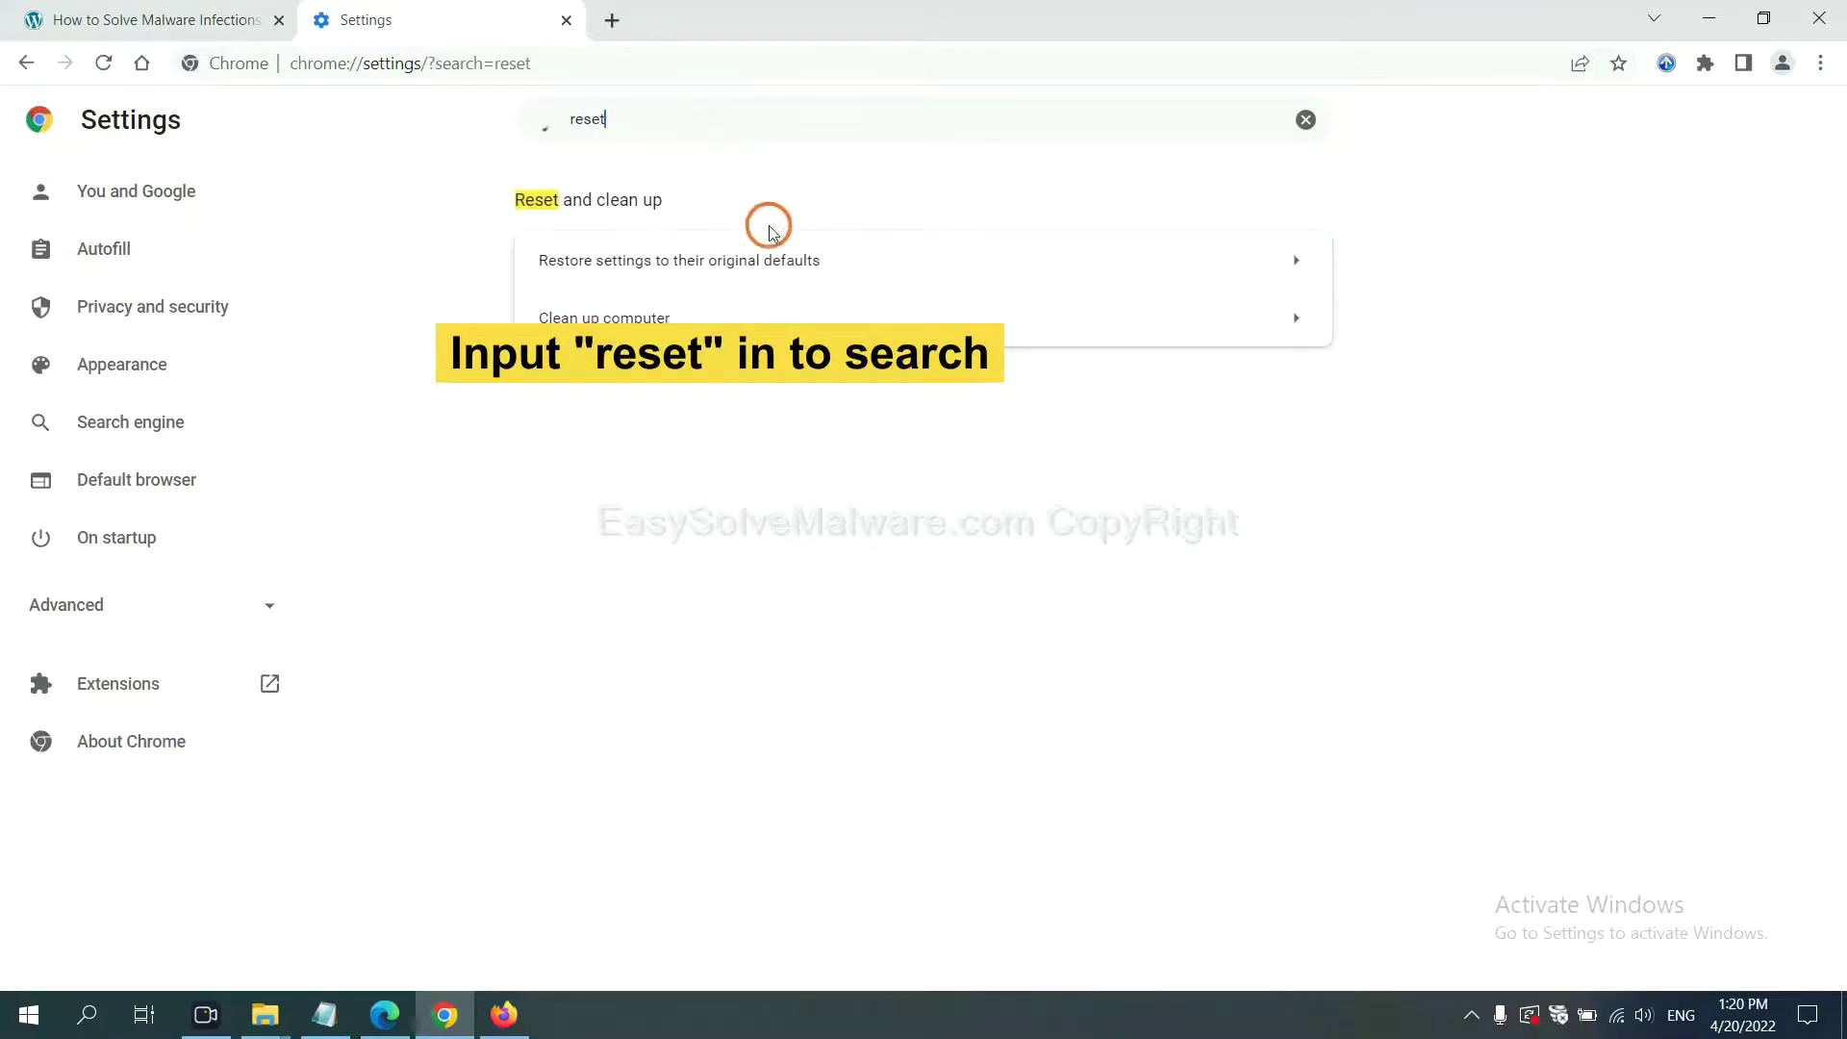
left_click(812, 261)
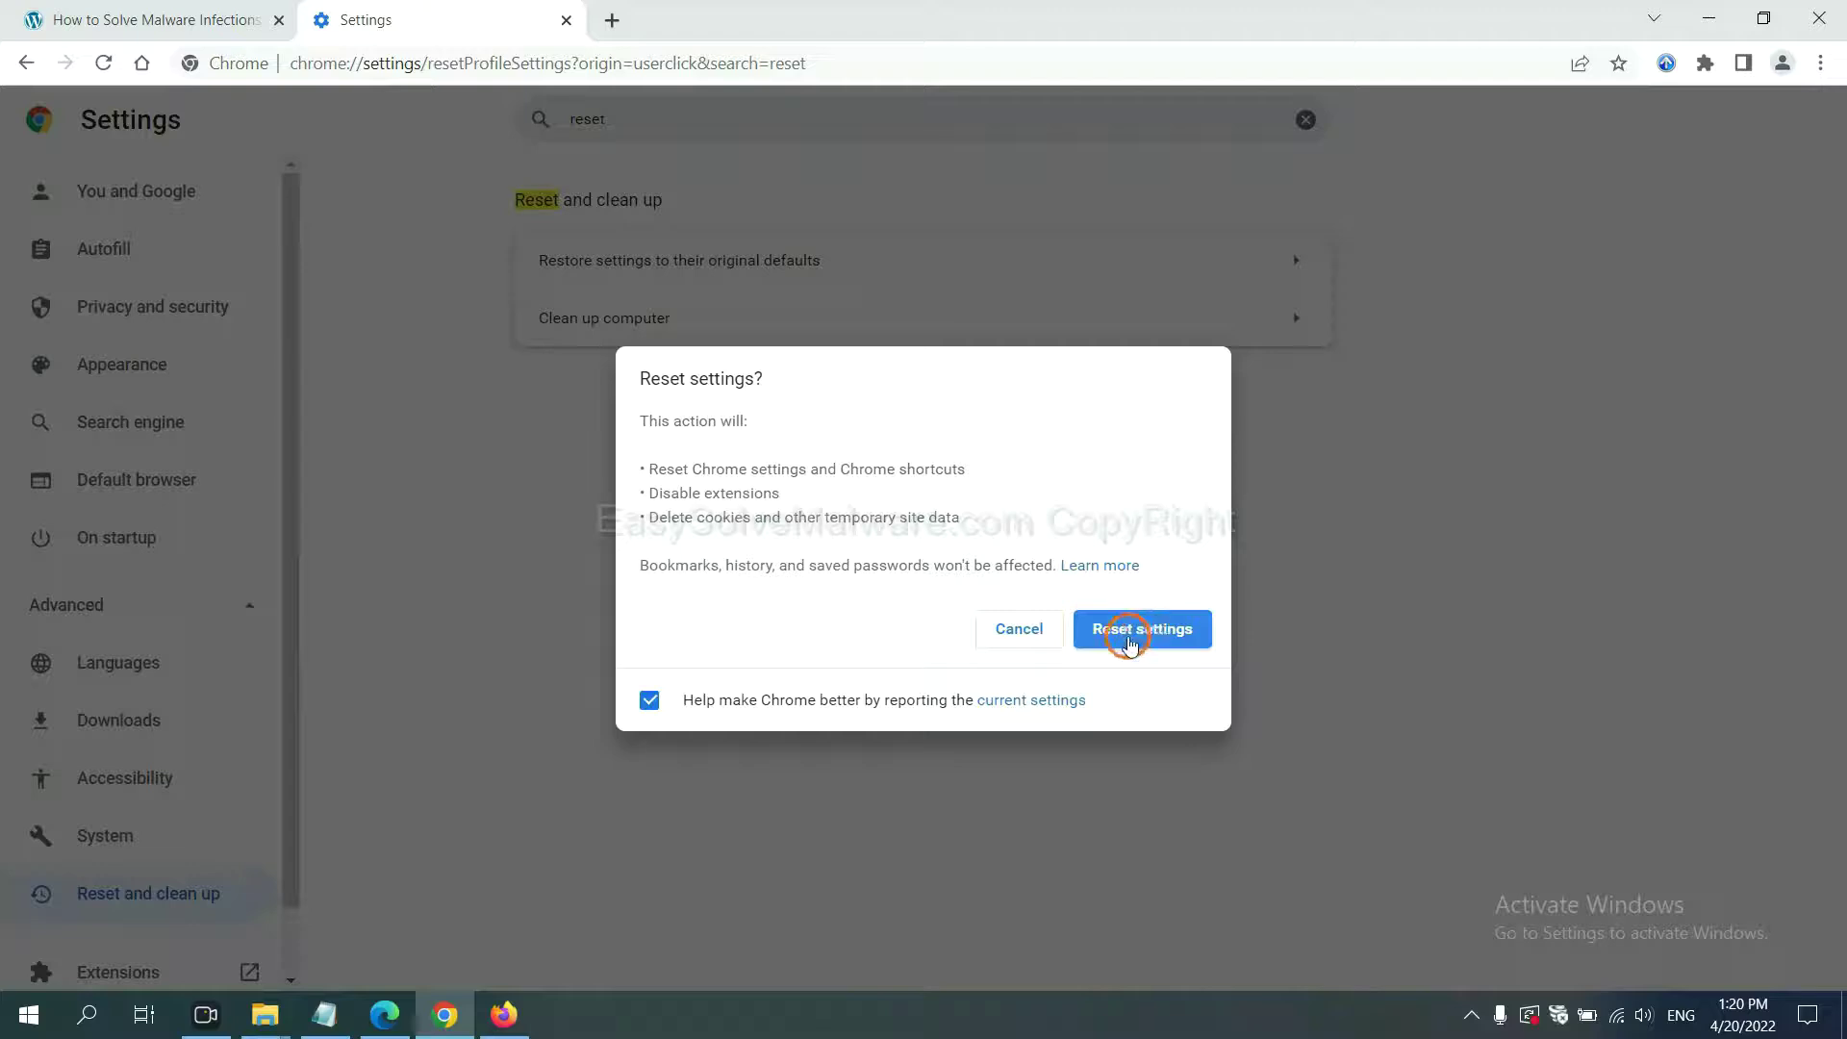
Step: From Firefox Help > More troubleshooting information, choose Refresh Firefox and confirm
left_click(504, 1015)
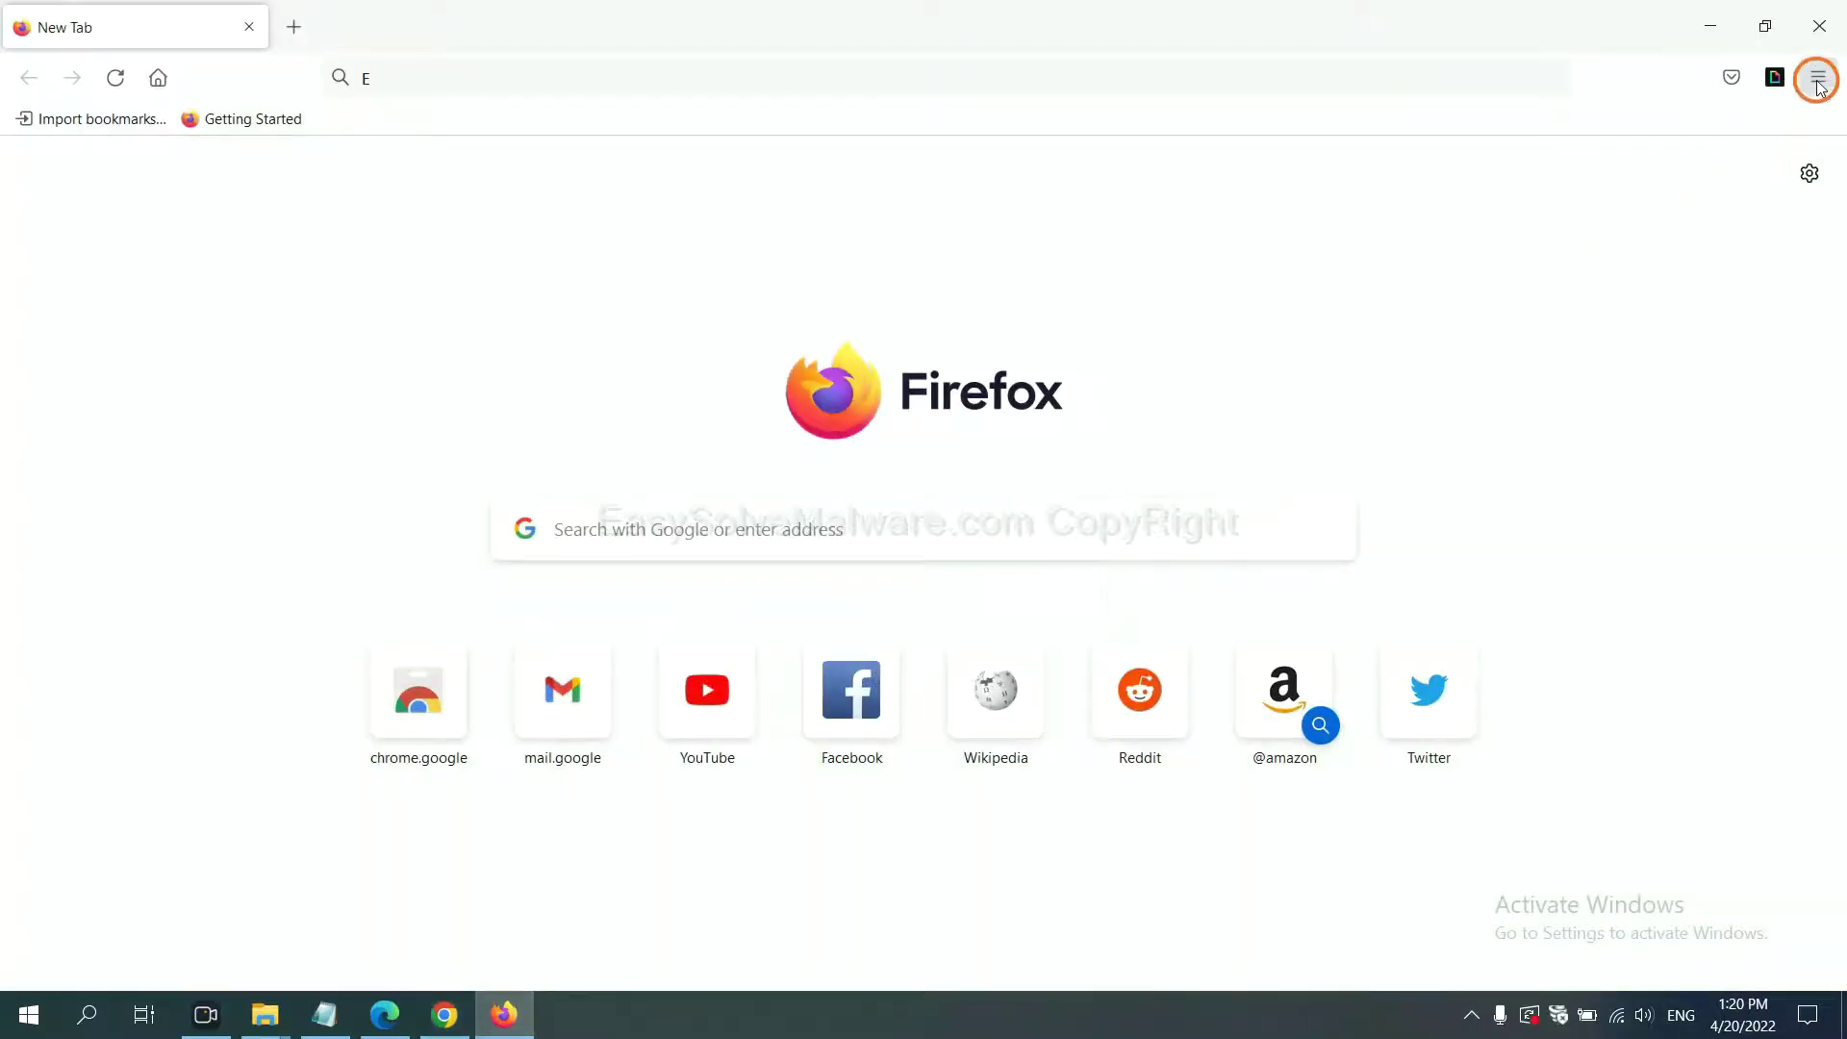
left_click(1818, 79)
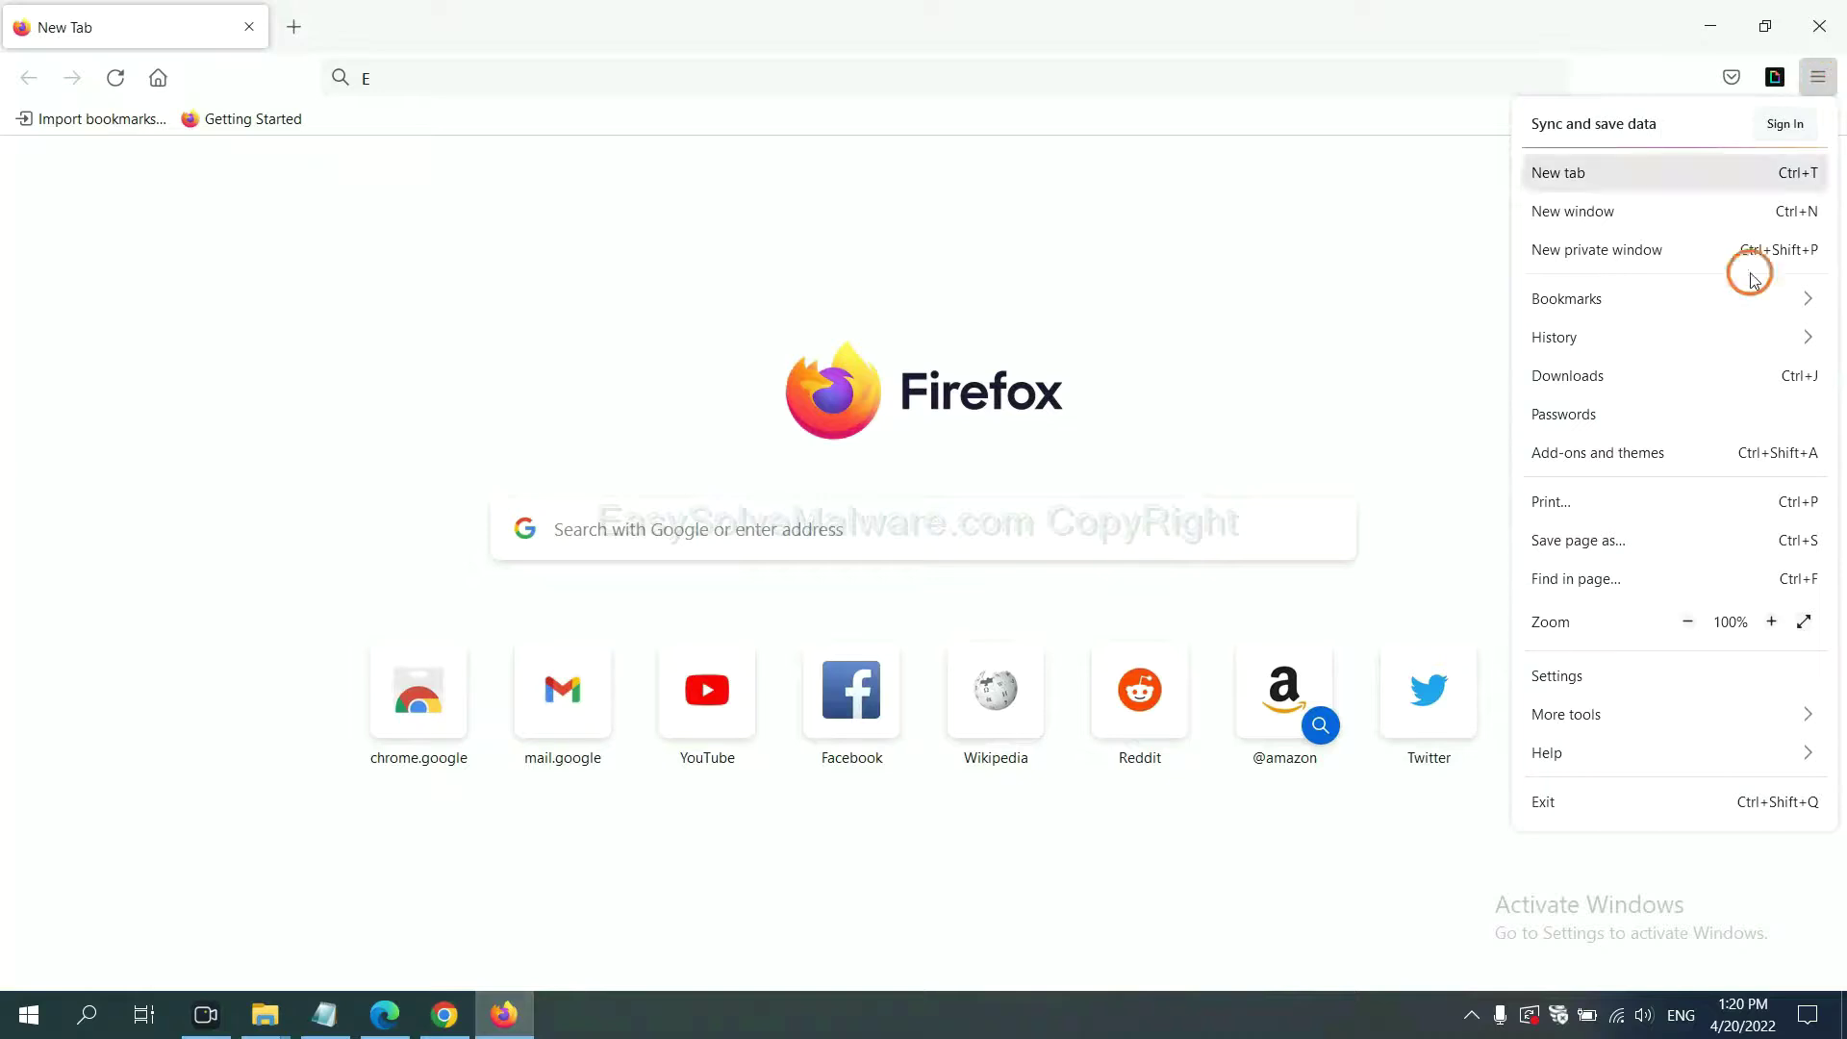
left_click(1590, 750)
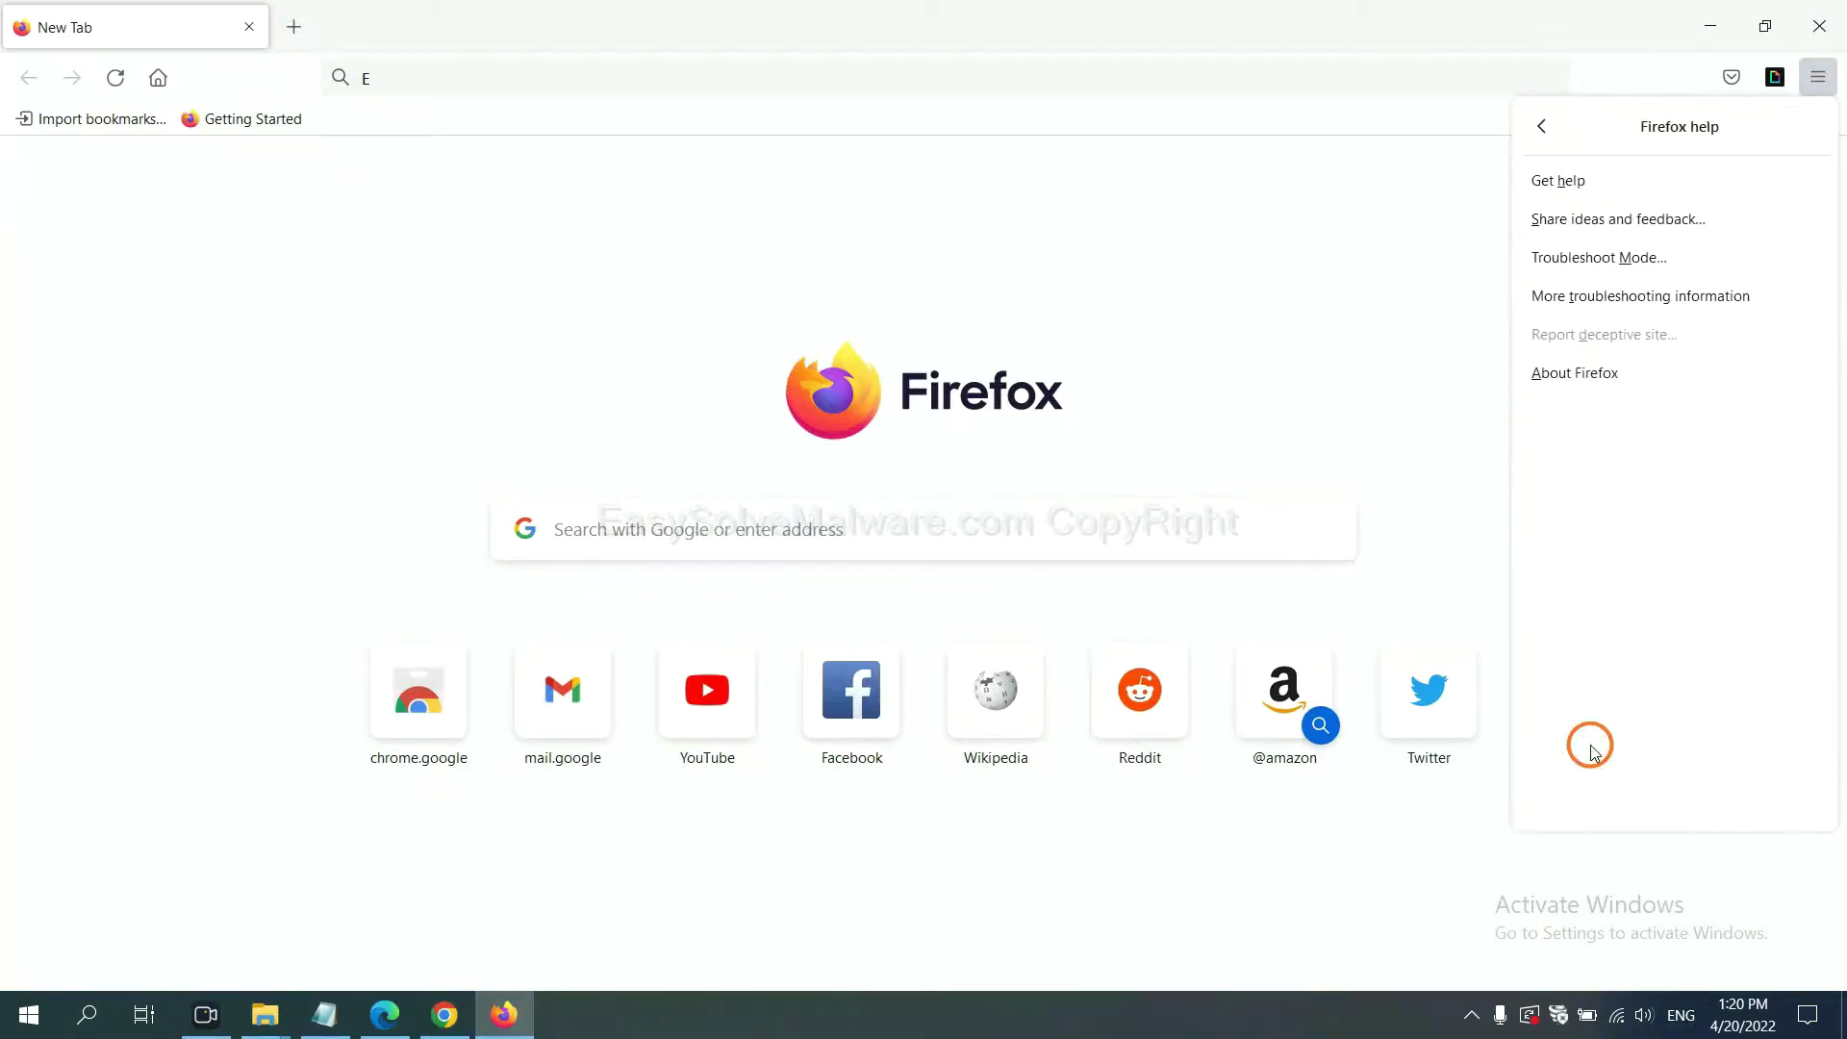
left_click(1622, 298)
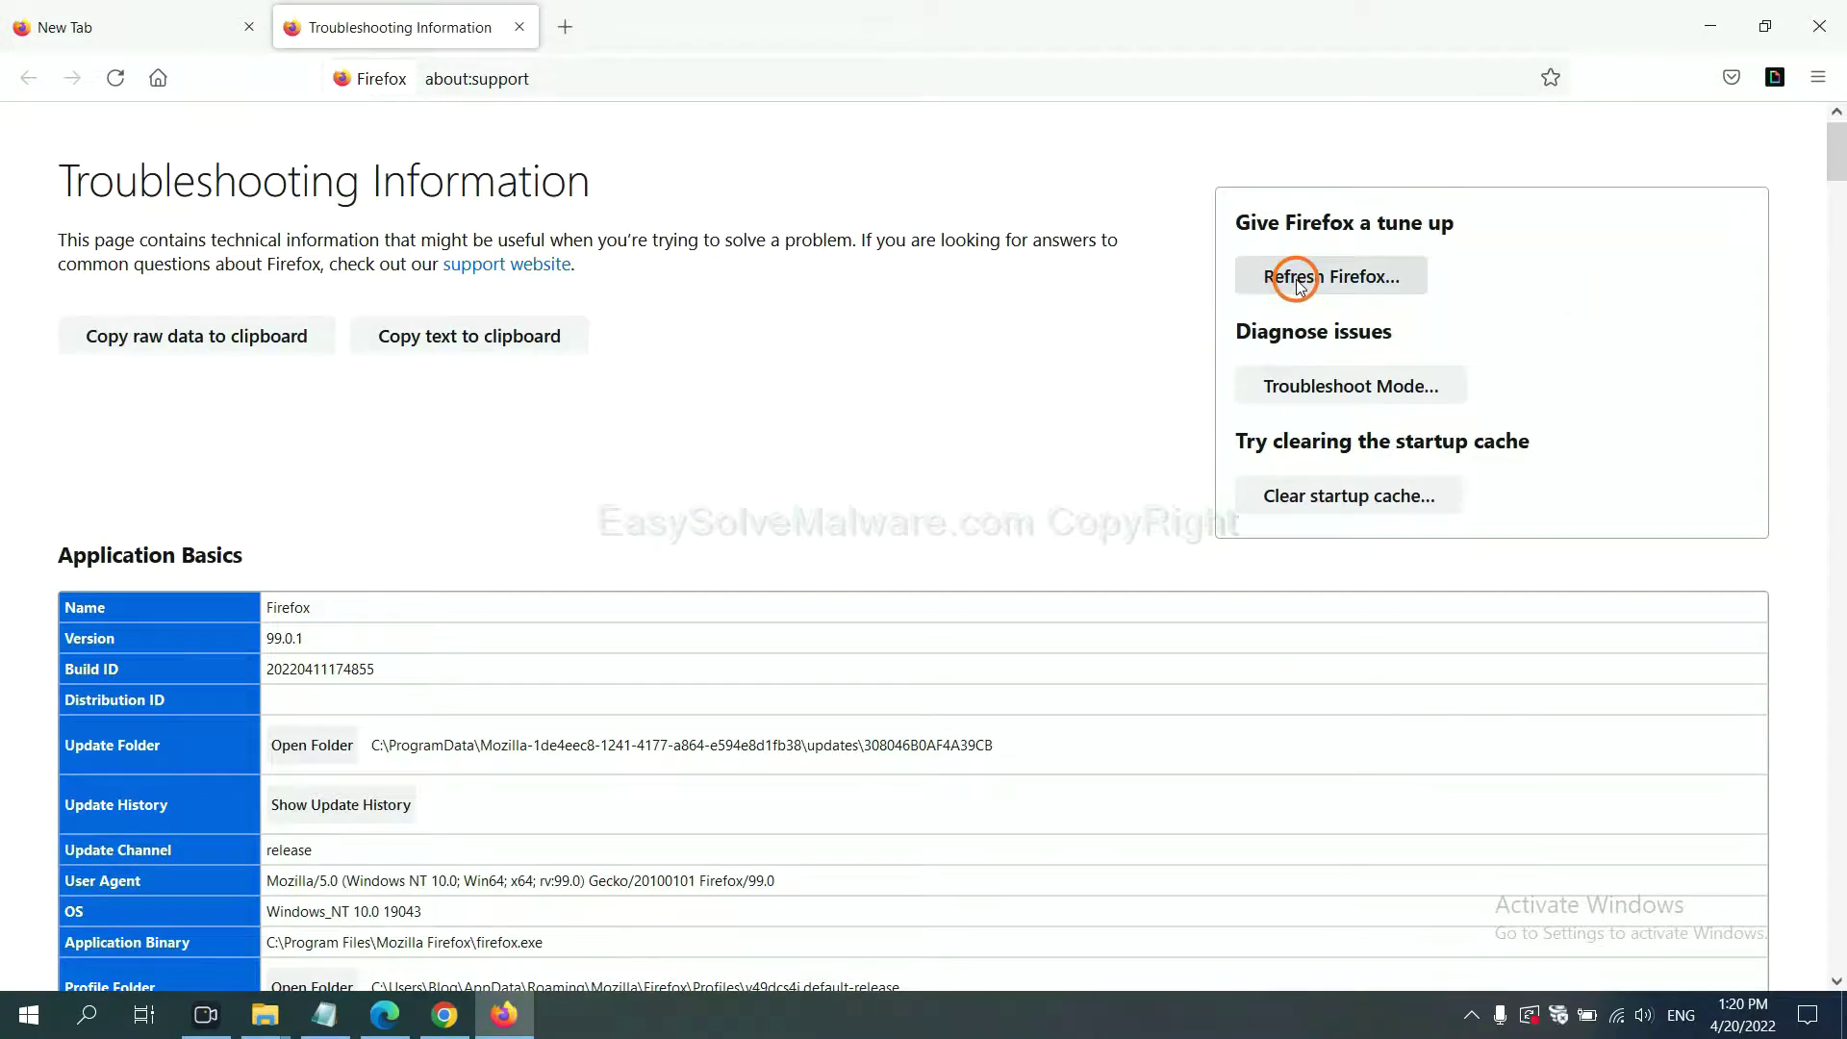
left_click(1297, 285)
left_click(1003, 286)
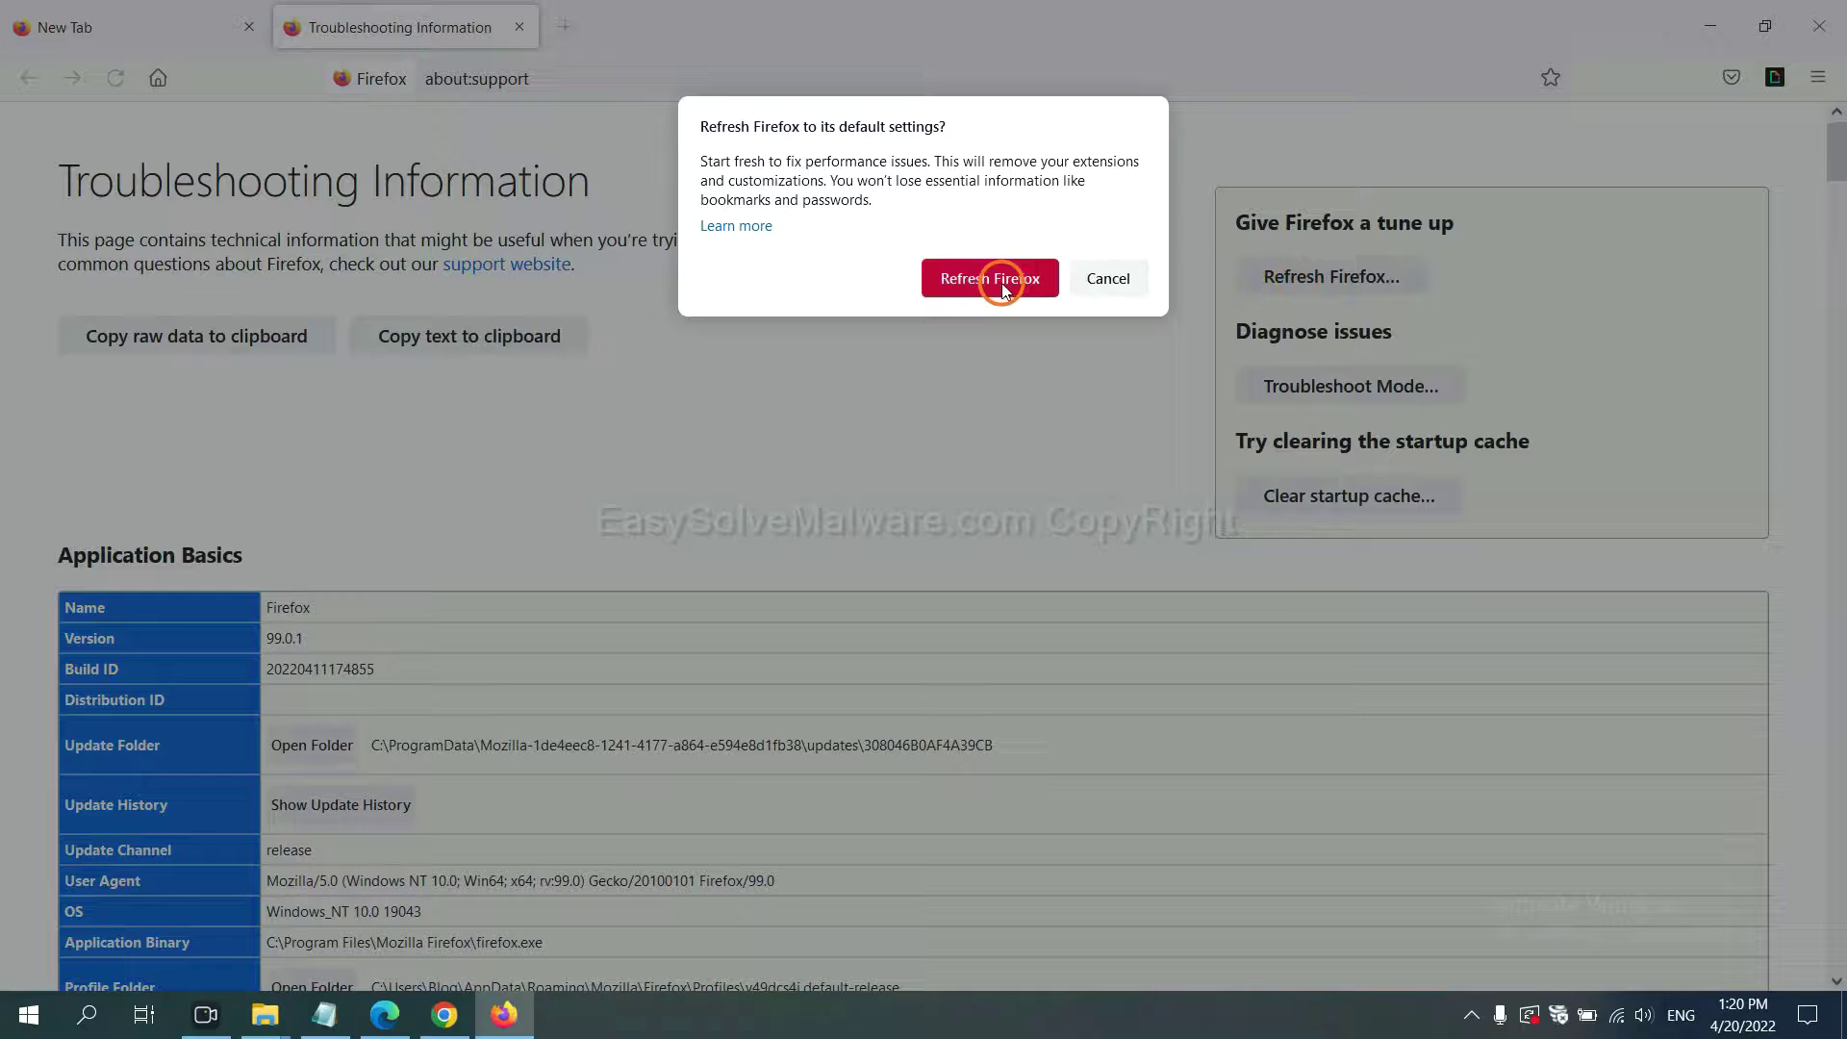
Step: From Edge Settings, search "reset" and choose Restore settings to their default values
left_click(384, 1015)
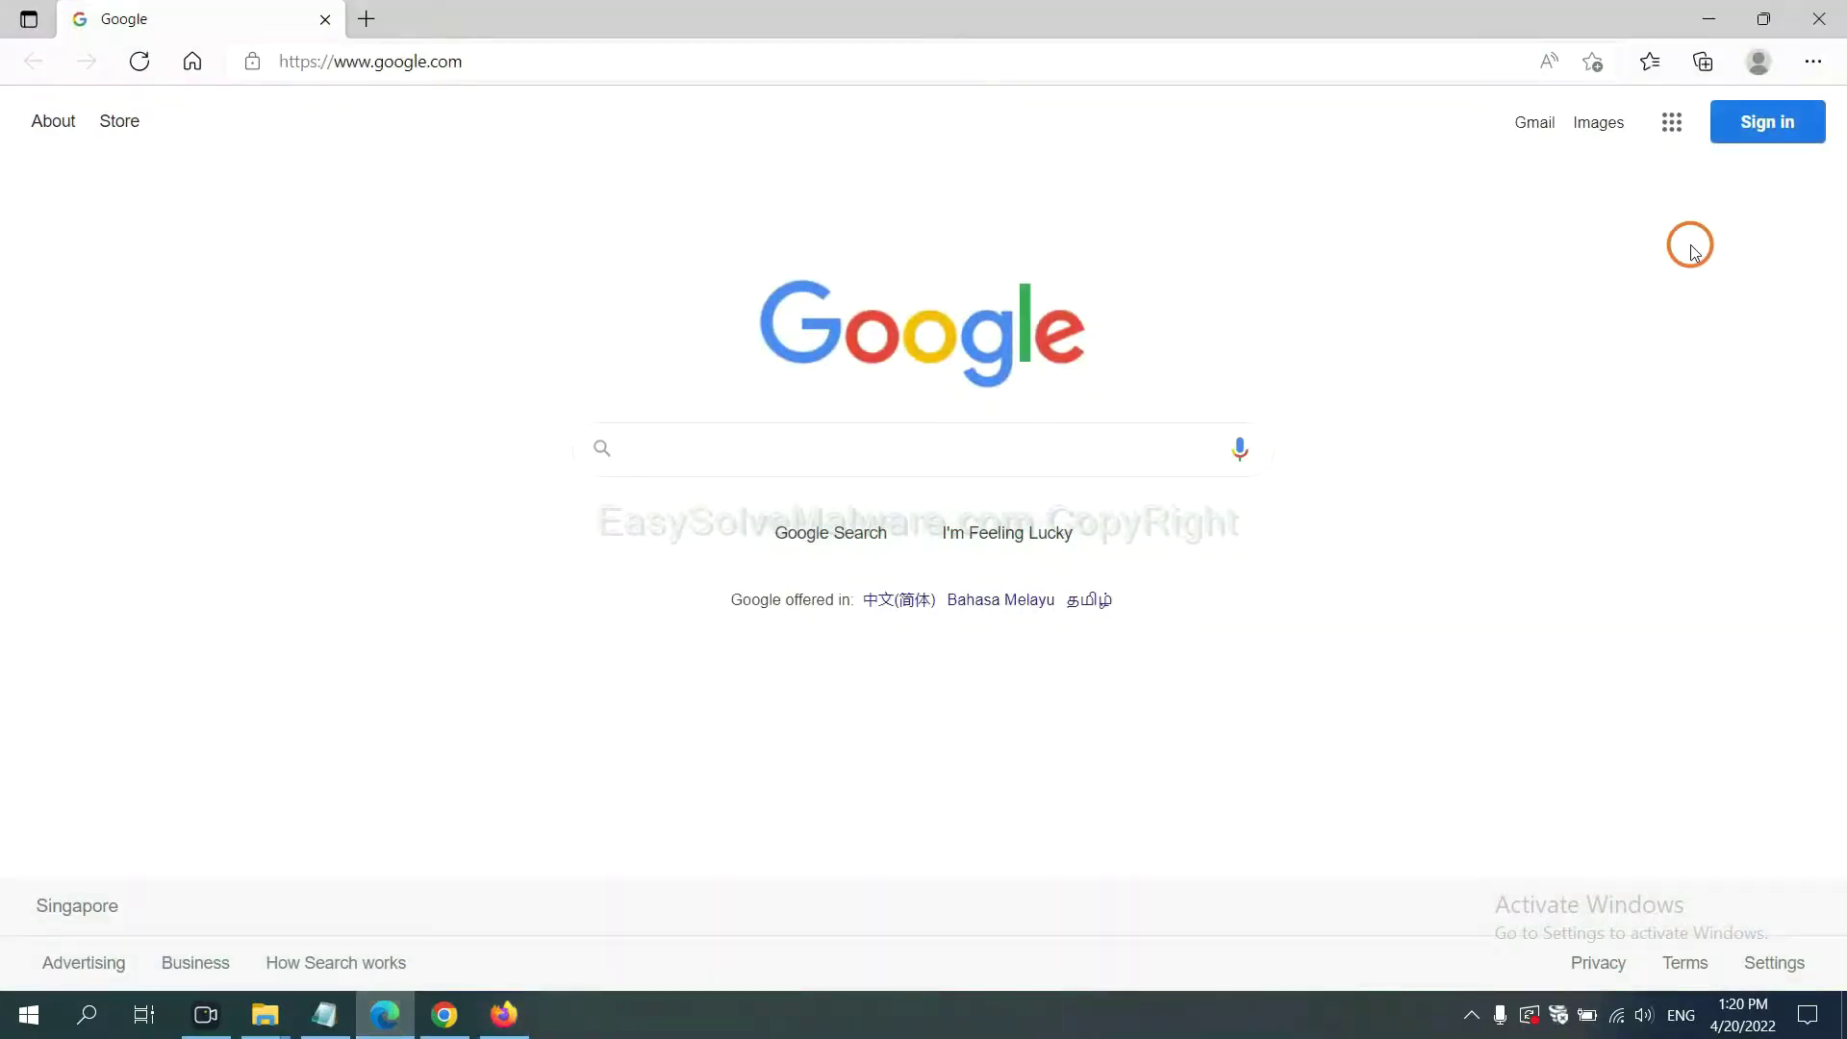
left_click(1813, 61)
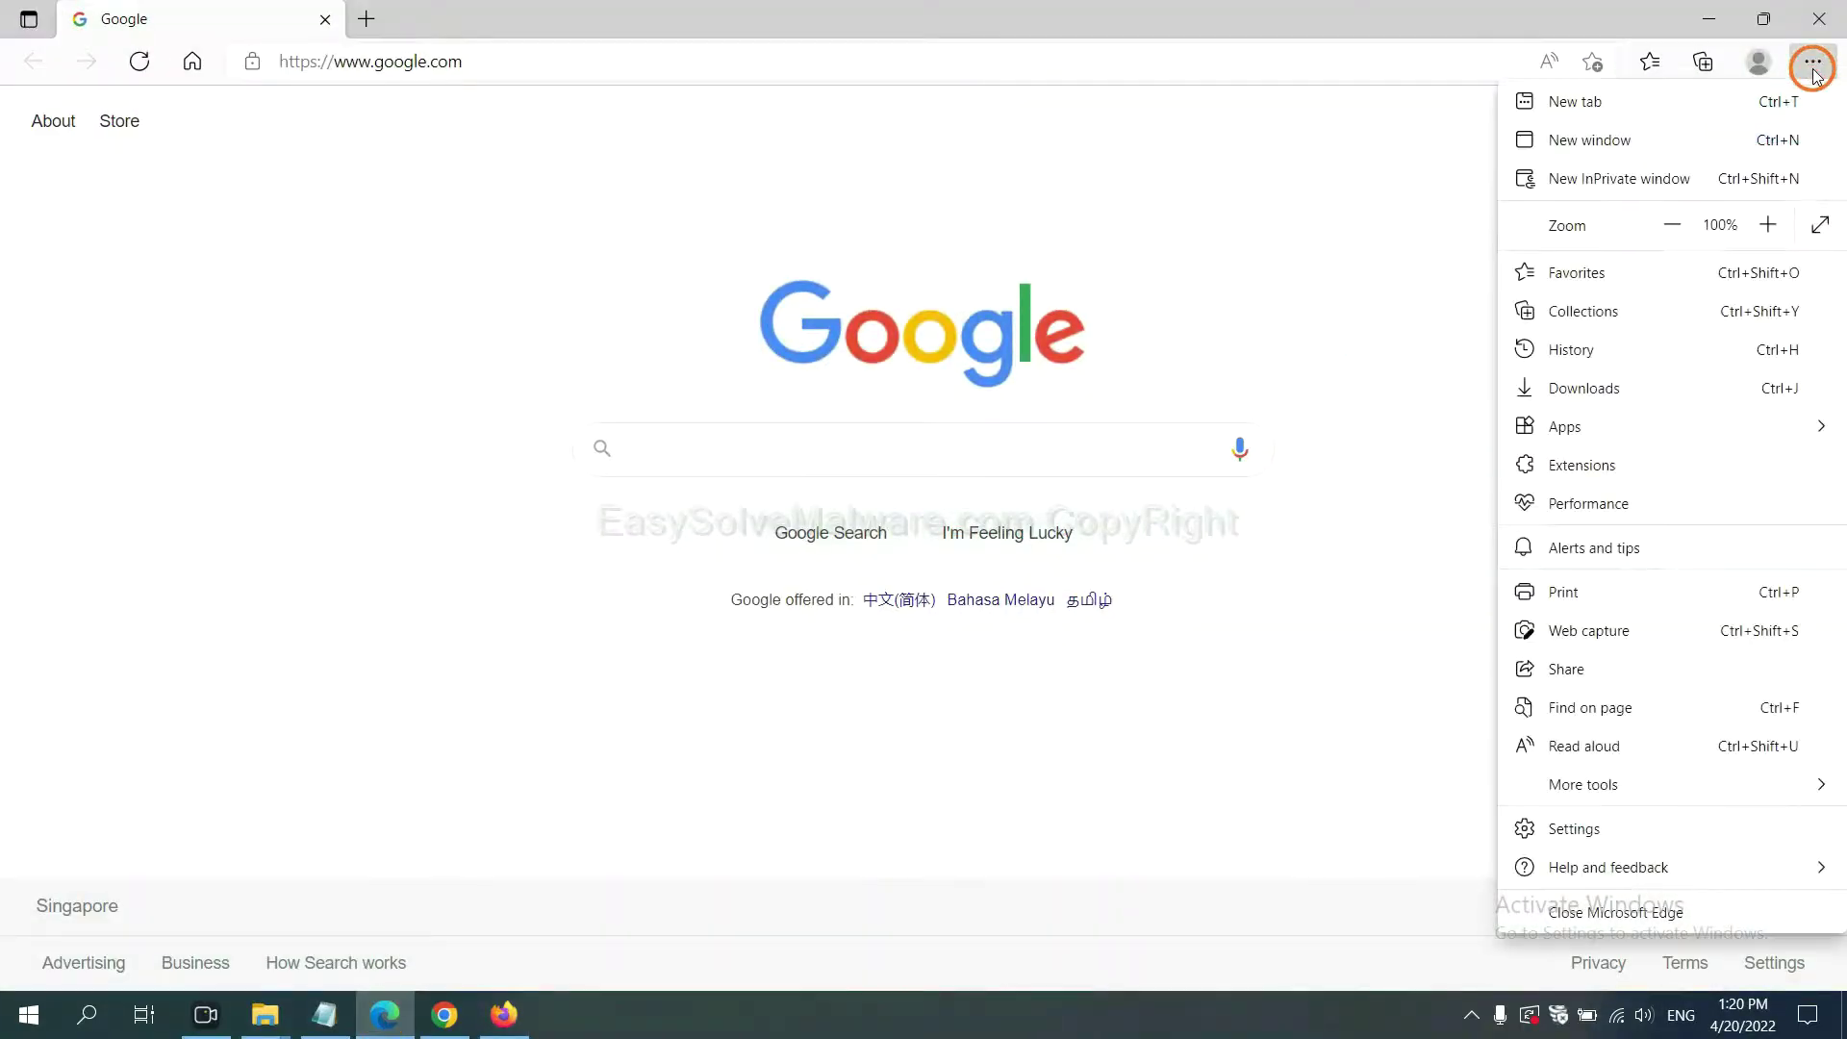
left_click(1595, 831)
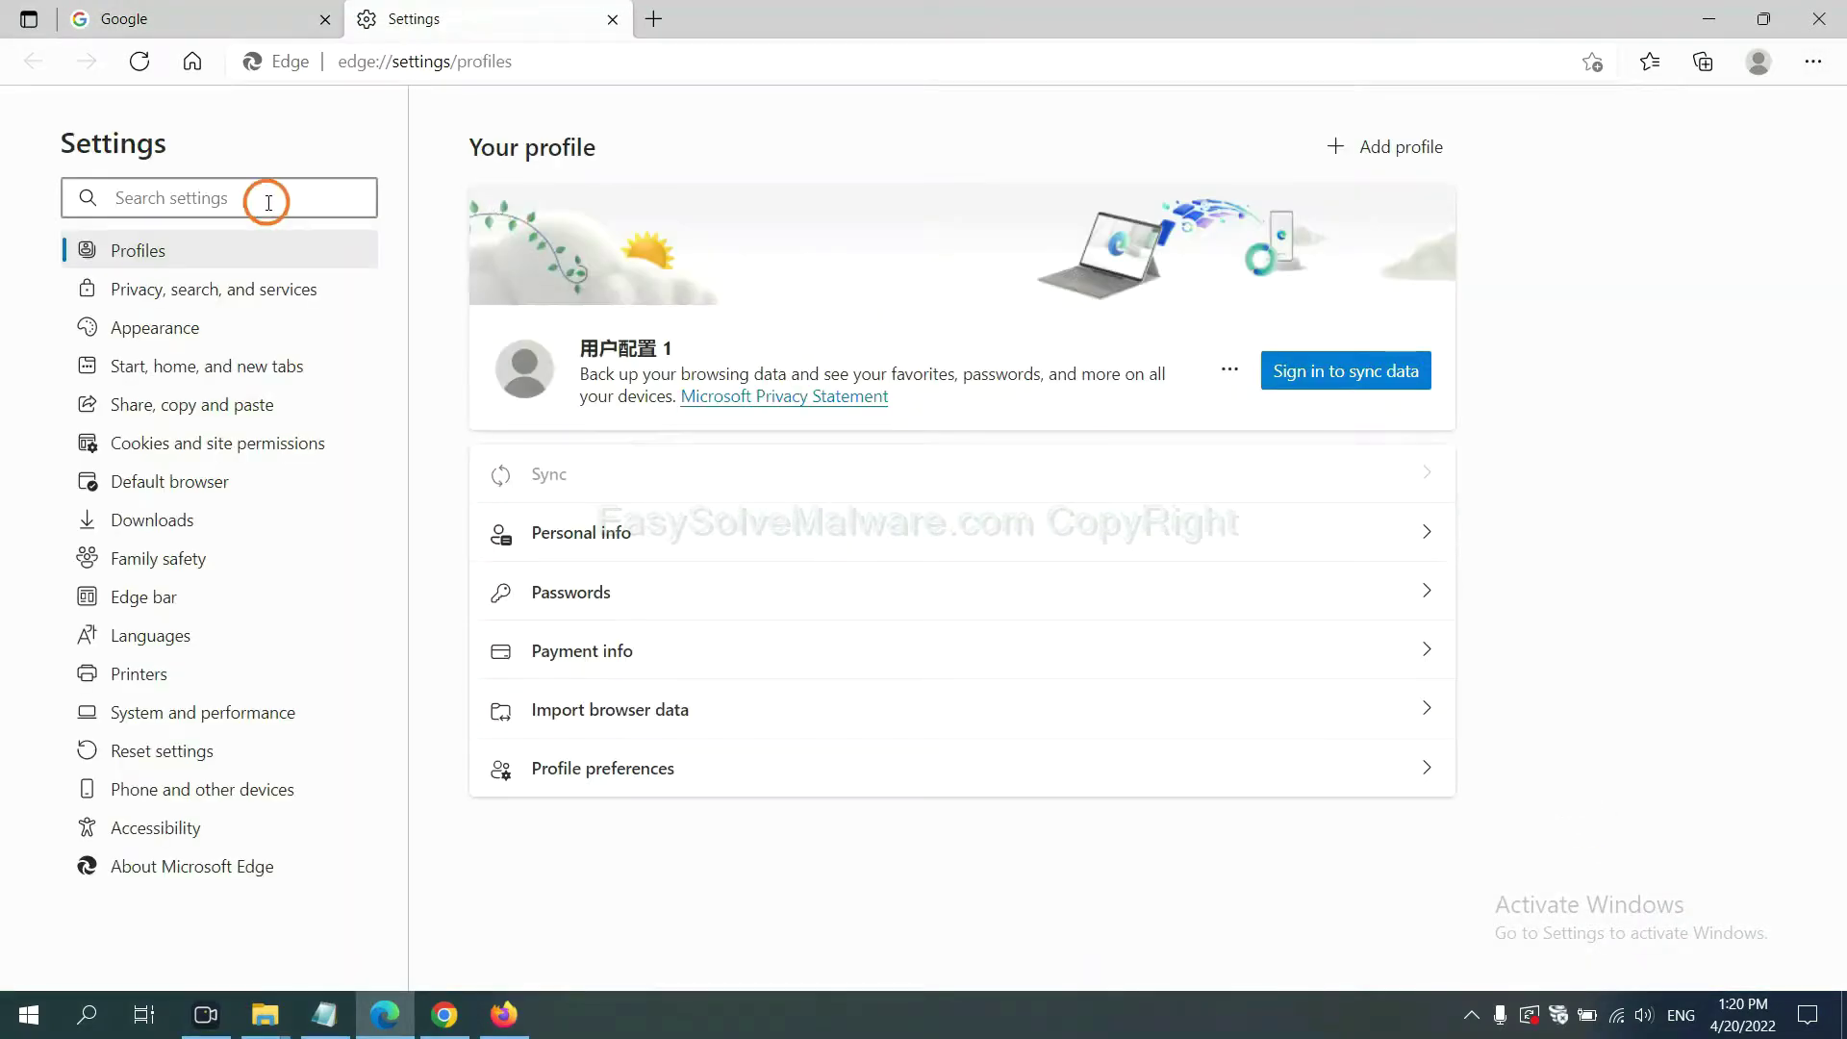
type("re")
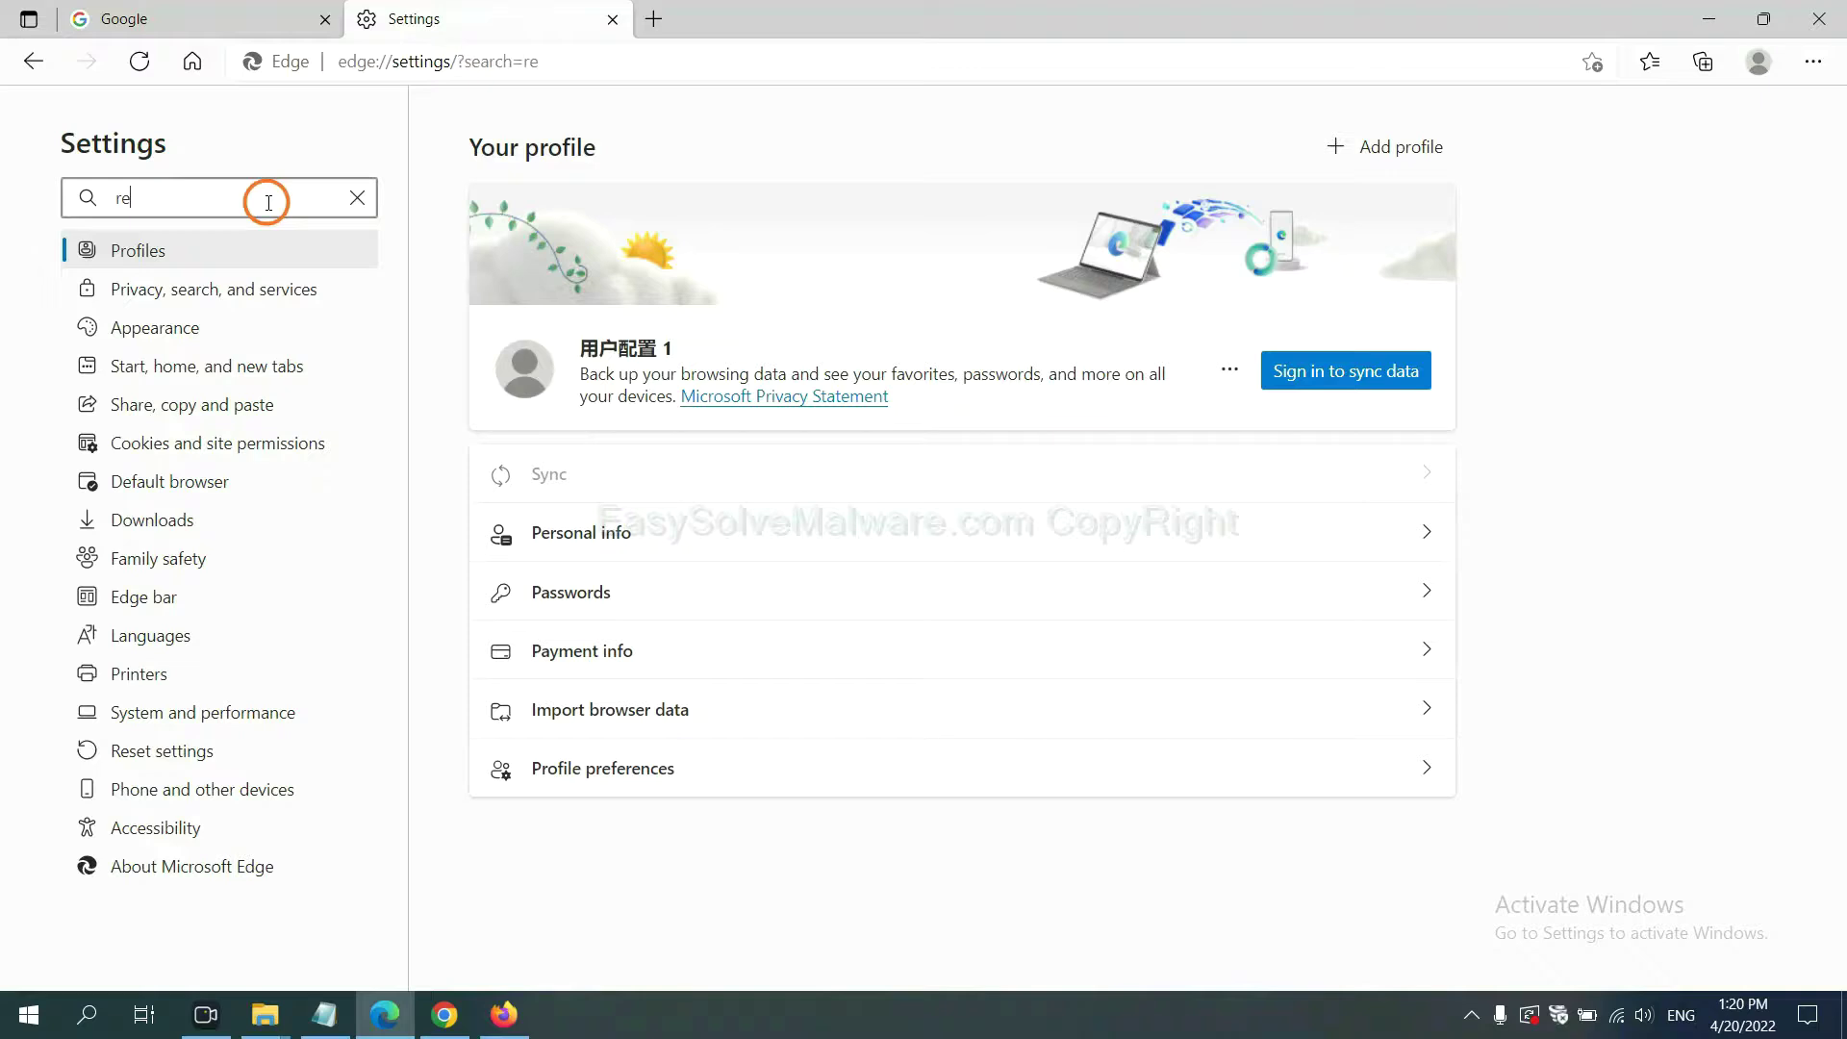
type("set")
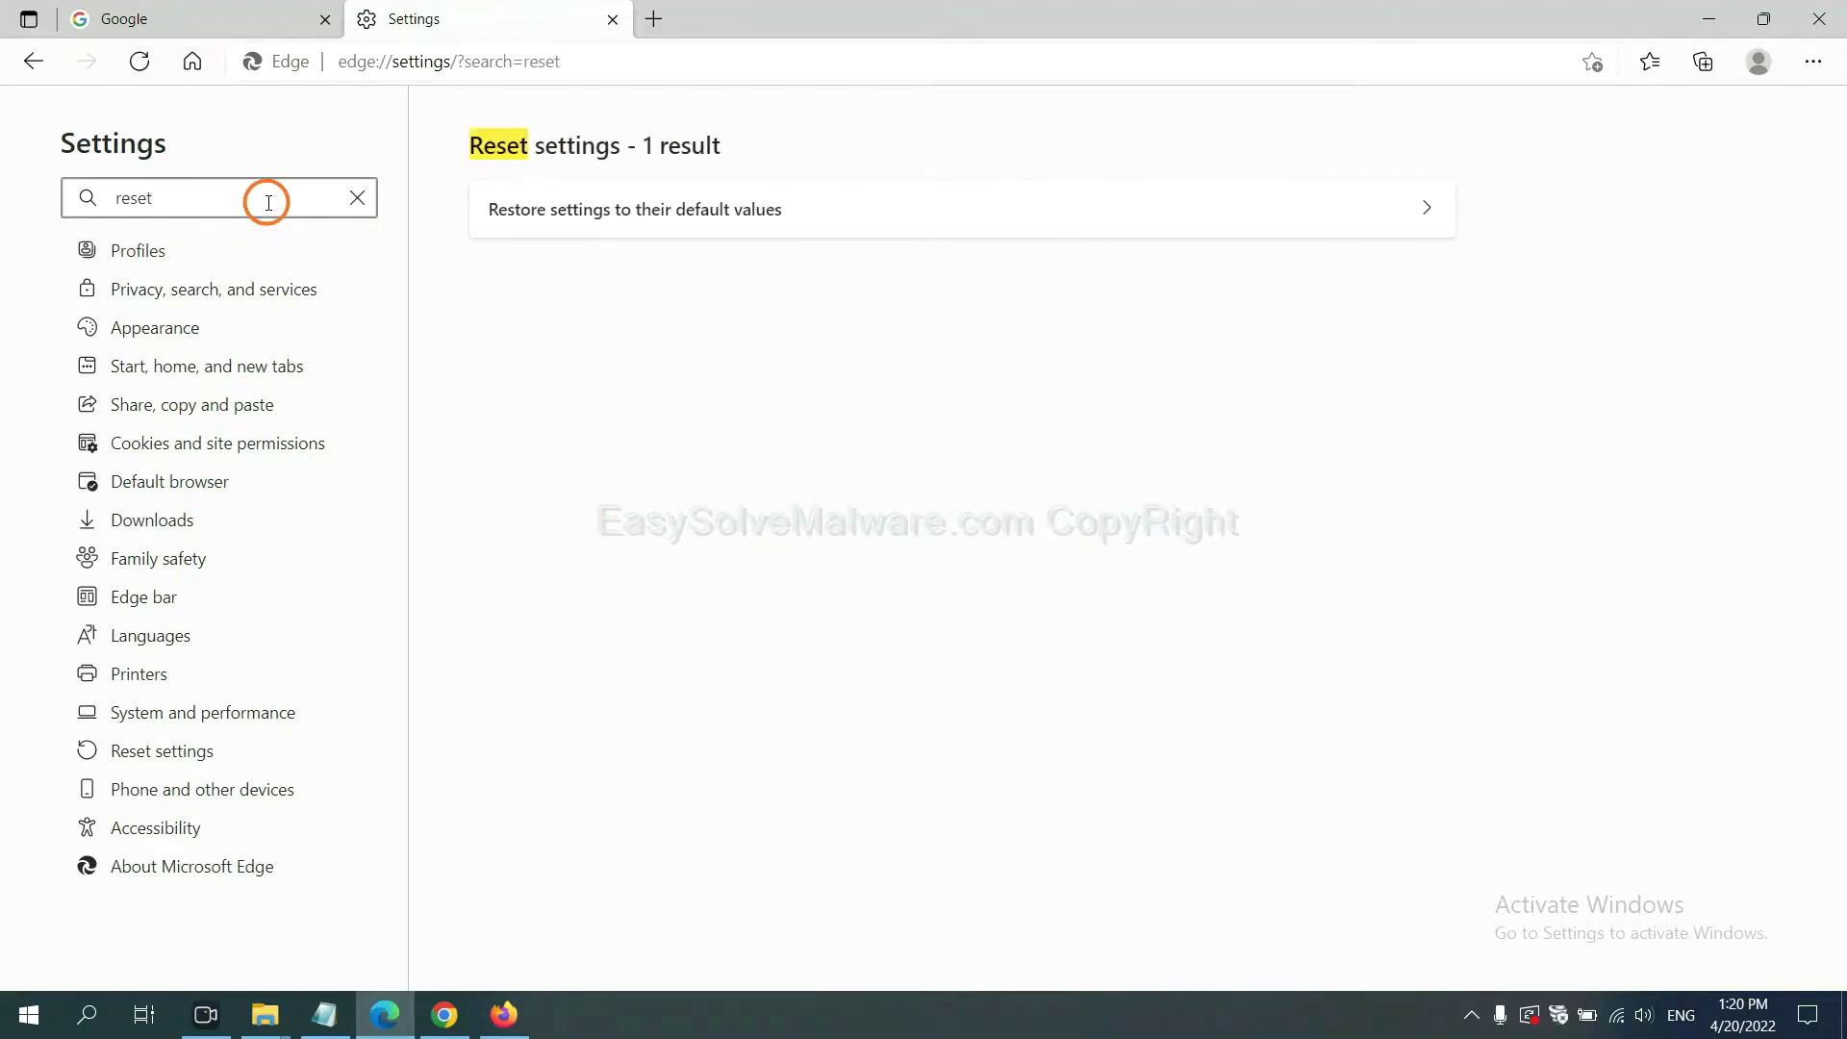
left_click(653, 211)
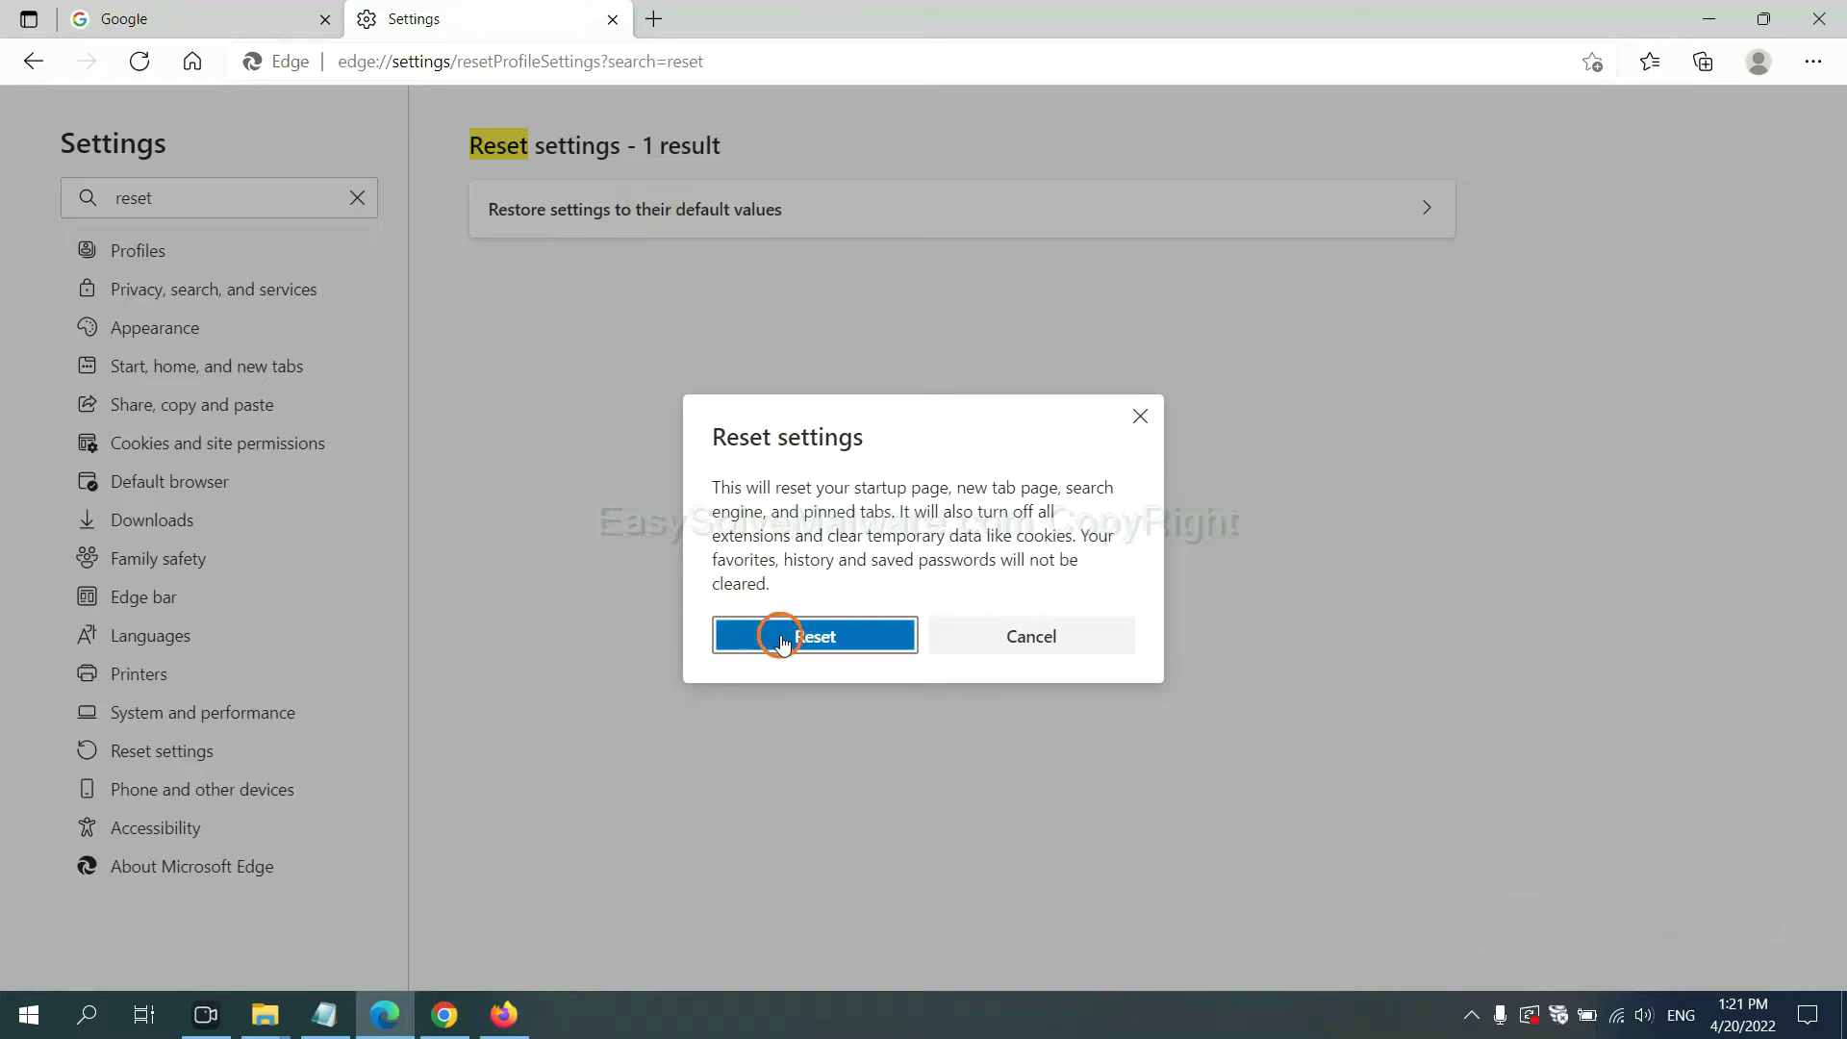